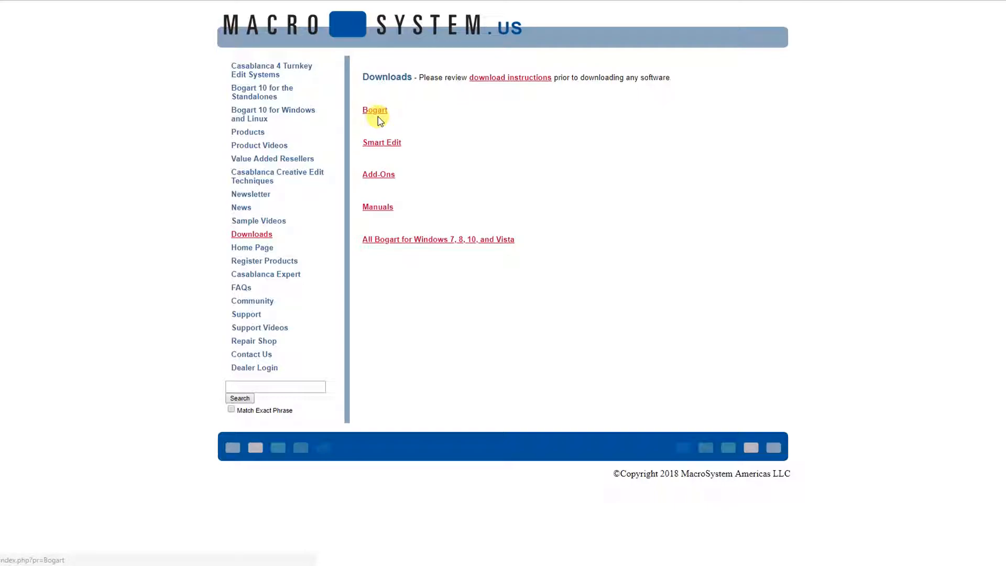
Step: Download the paid version of Bogart for Windows and move BogartInstall_100c_EN from the Downloads folder to the desktop
left_click(437, 246)
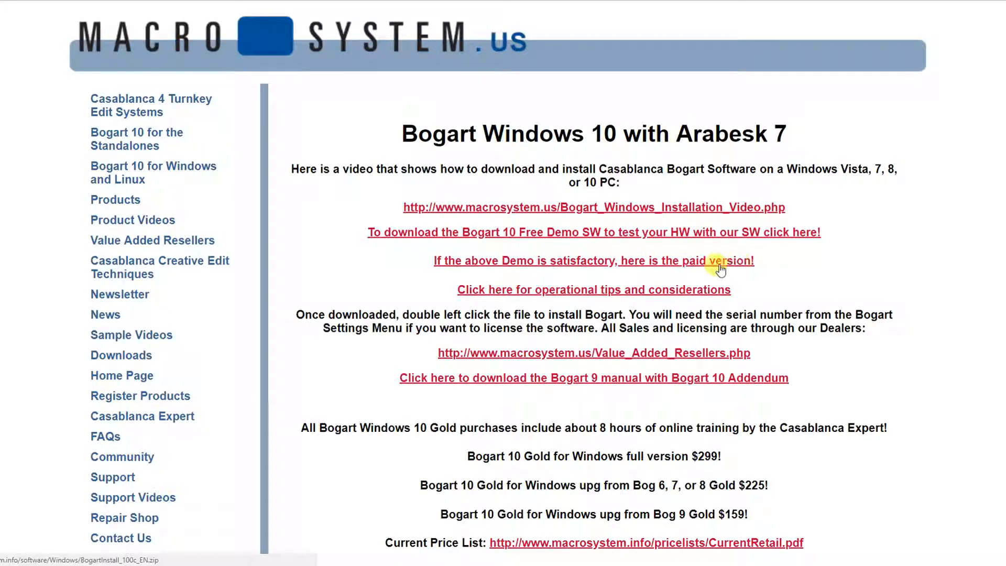
left_click(673, 261)
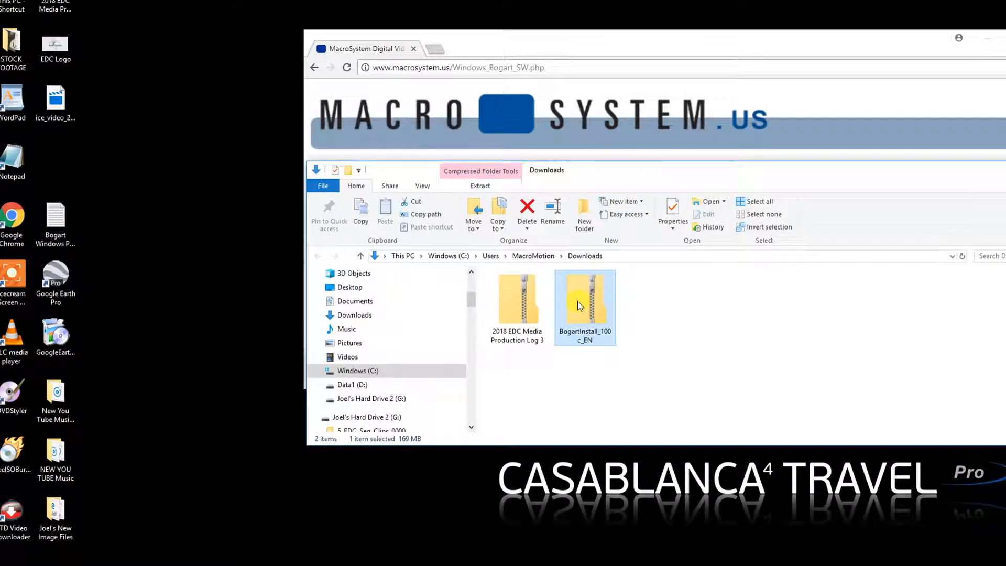
left_click_drag(580, 306, 181, 210)
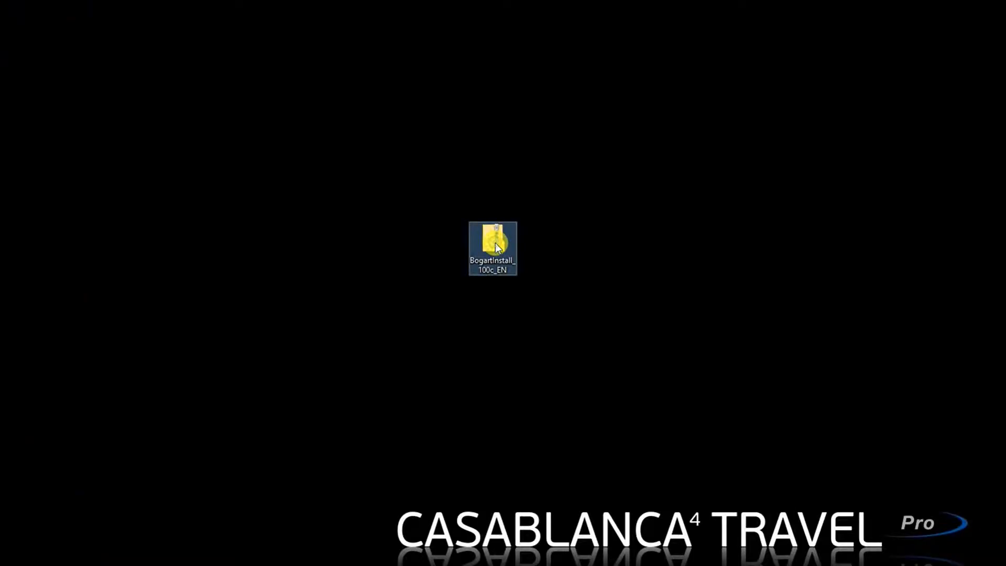
Step: Open the BogartInstall_100c_EN archive on the desktop and launch the Windows installer package inside it
right_click(496, 243)
left_click(526, 253)
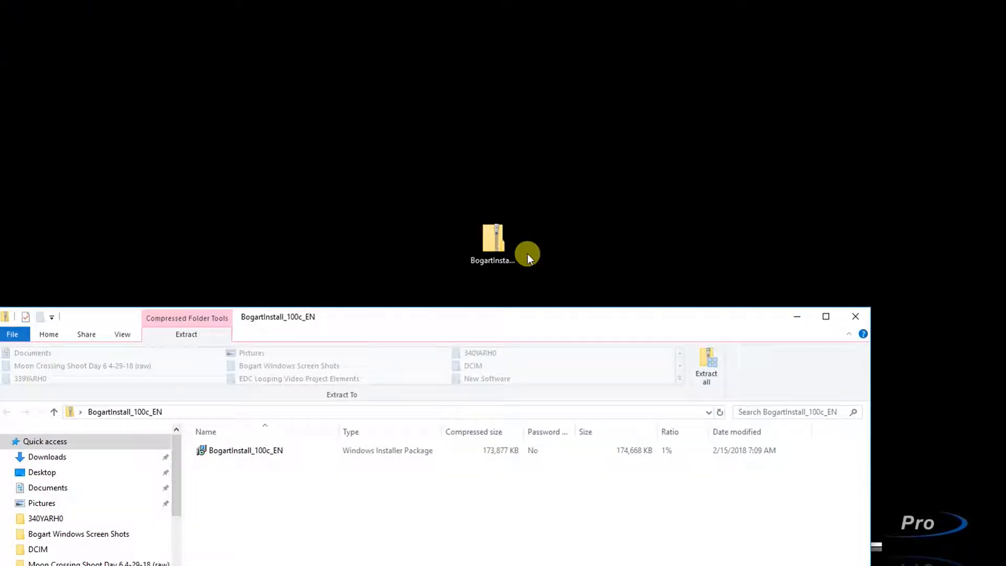
left_click(247, 452)
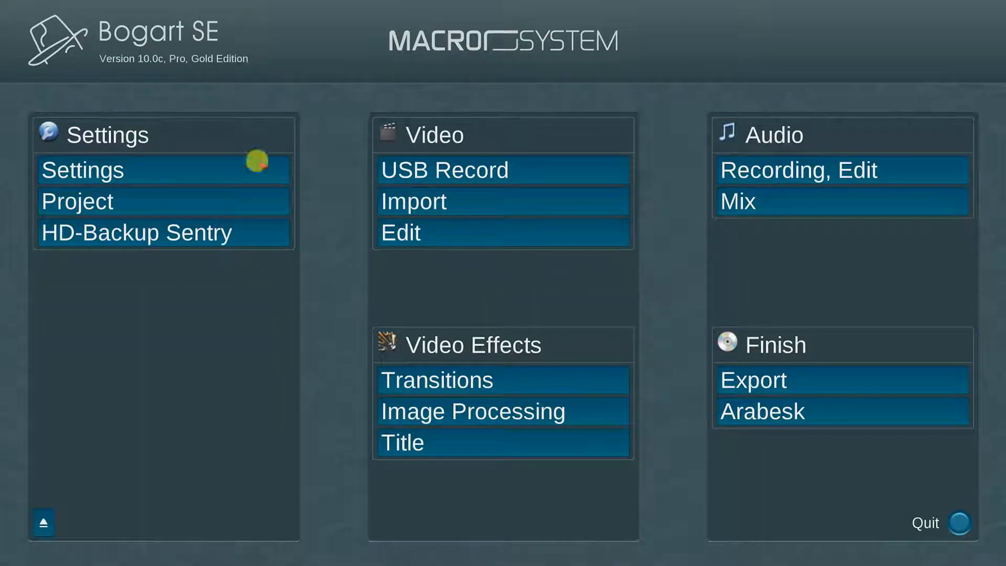
Step: Examine the list of products offered for installation in Bogart's system settings
left_click(171, 167)
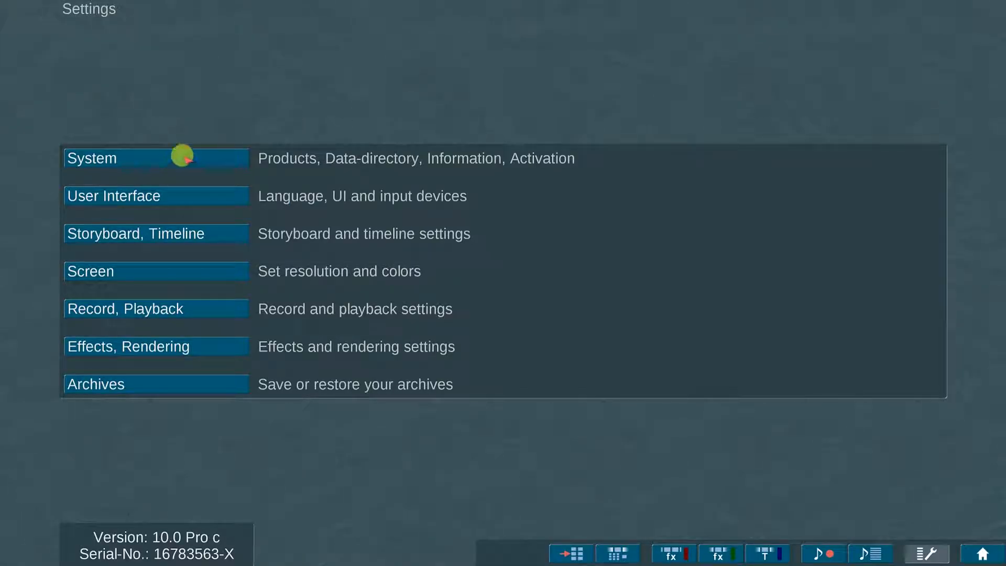
left_click(184, 157)
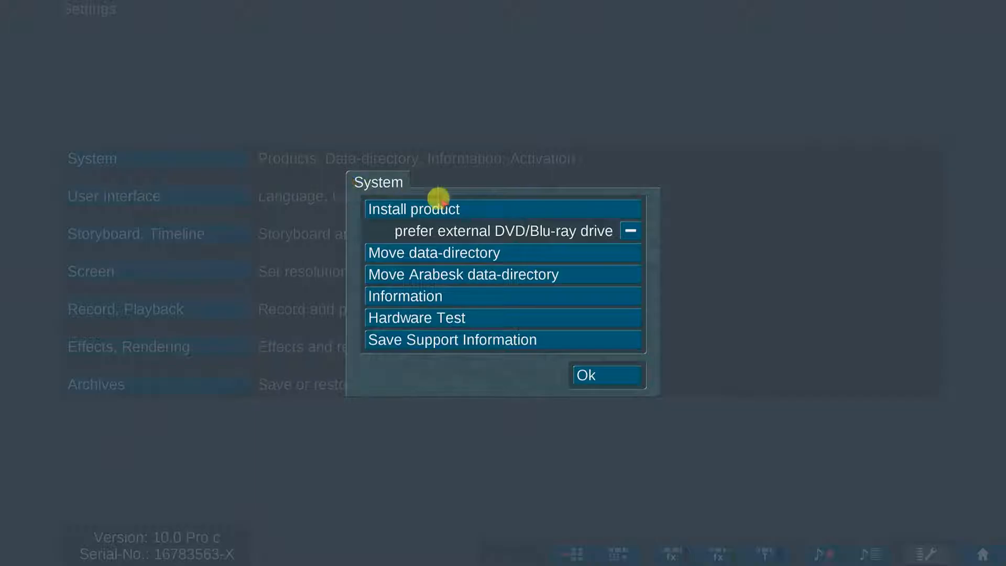
left_click(482, 208)
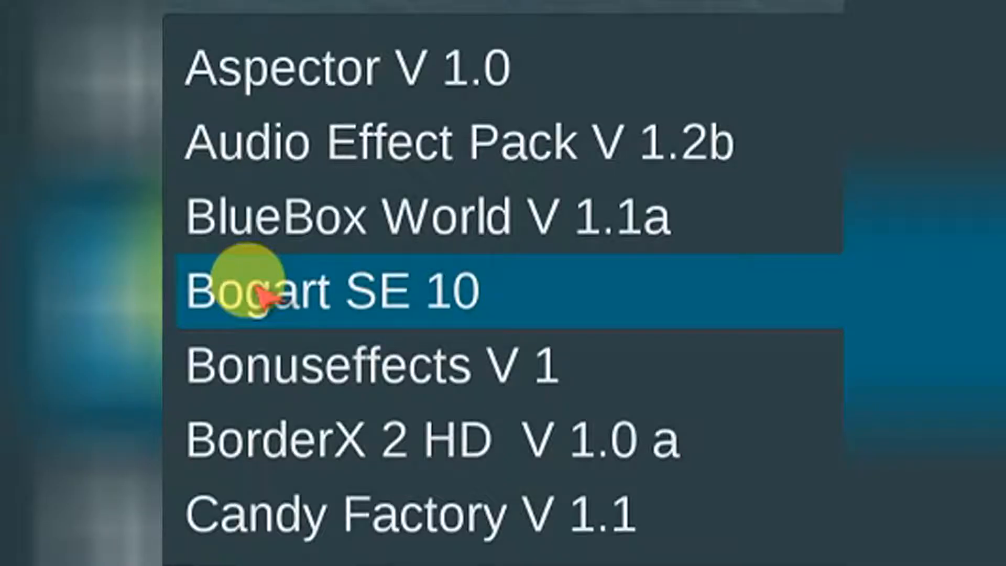
scroll(276, 291, "down", 5)
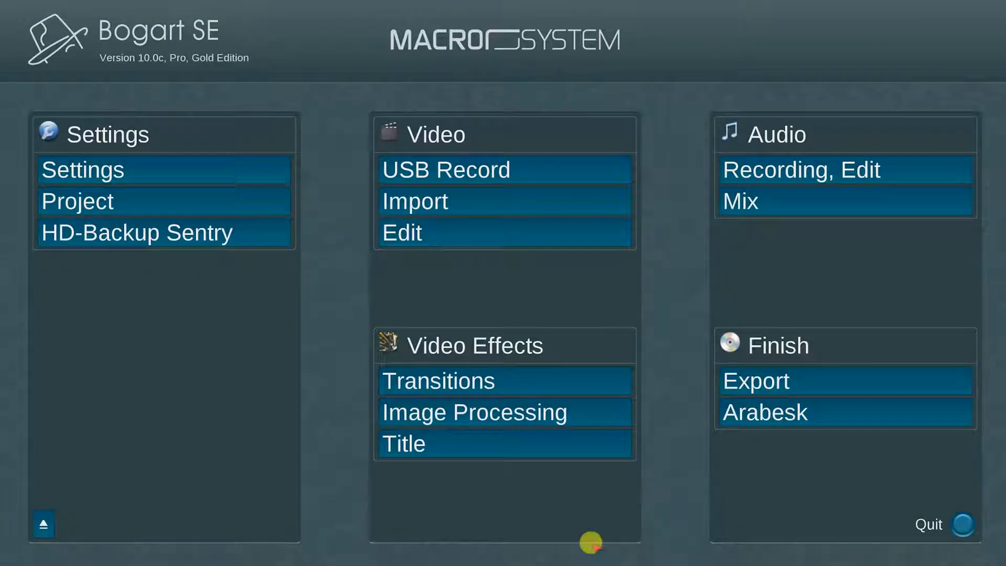
Step: Review the drives in the project settings' hard-drive selection and choose the internal drive
left_click(221, 204)
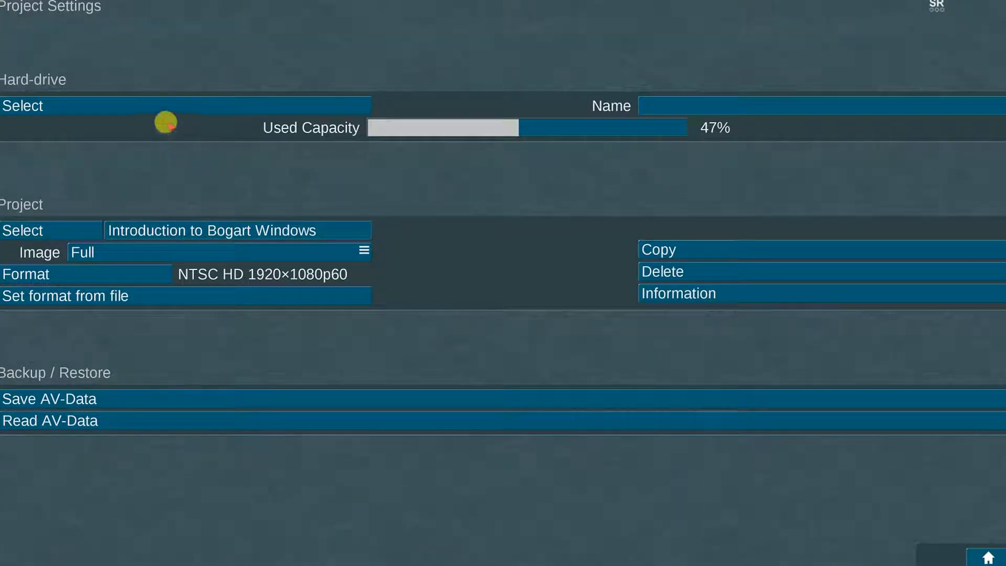
left_click(76, 99)
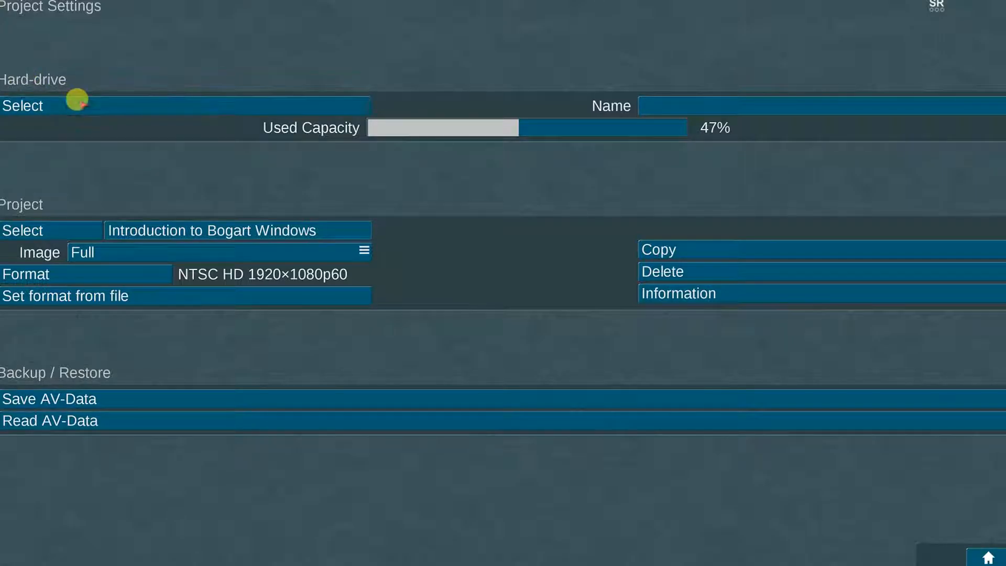
scroll(473, 215, "down", 2)
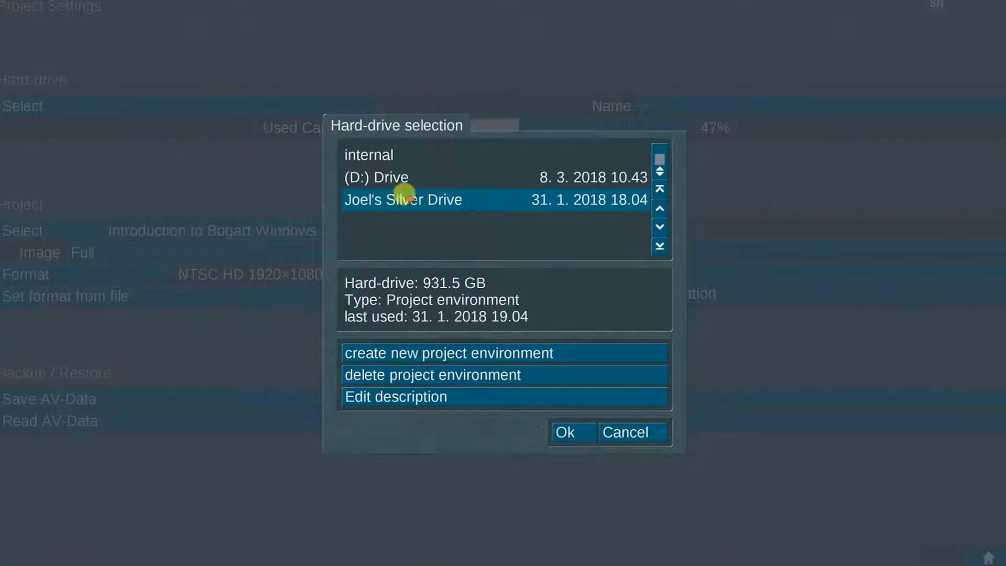
scroll(406, 181, "up", 2)
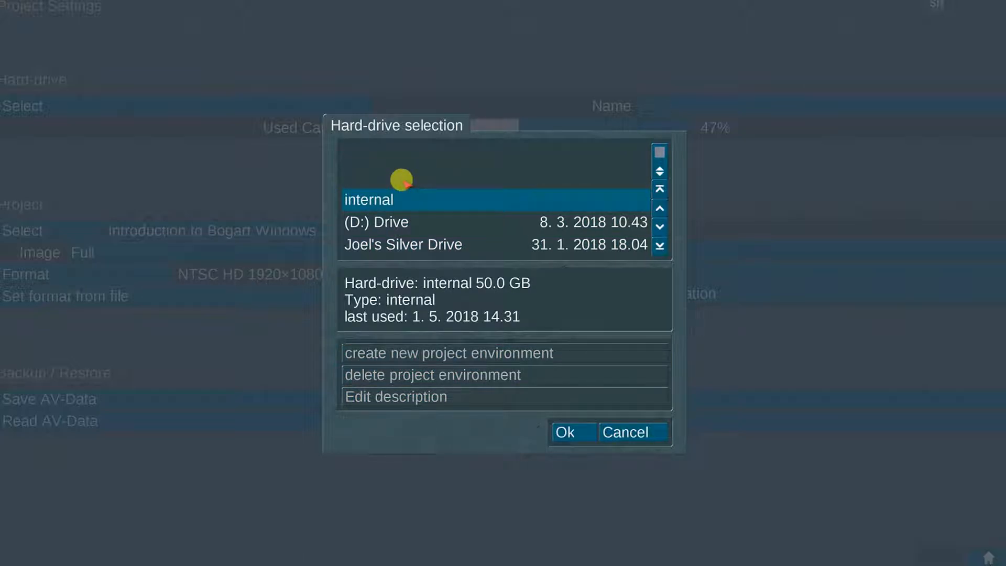
scroll(449, 241, "down", 2)
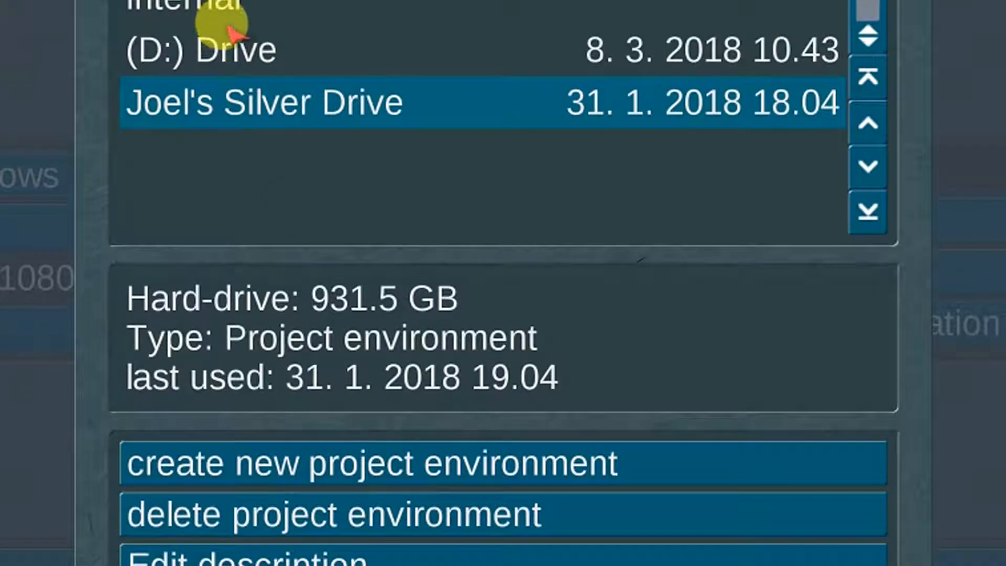
left_click(389, 176)
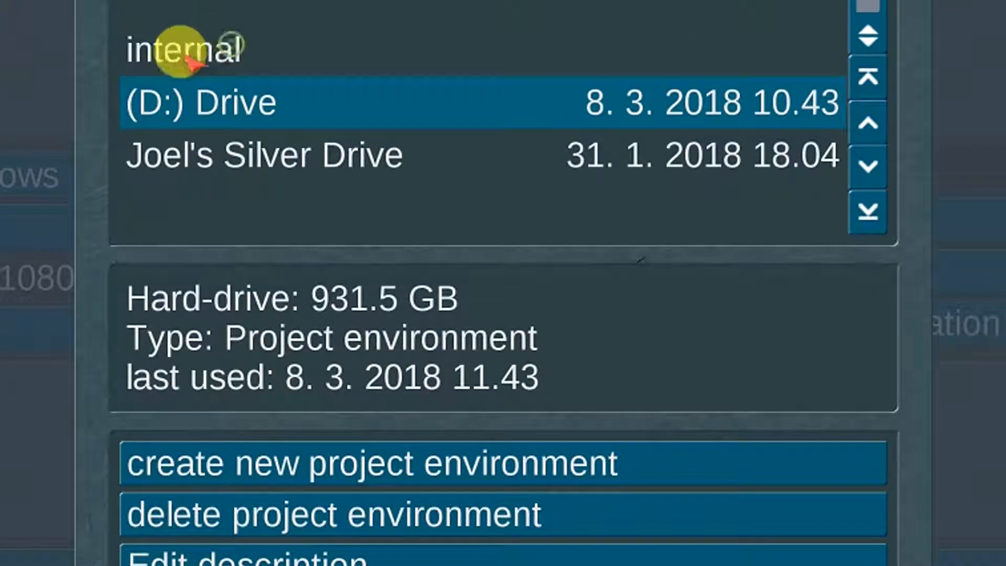
left_click(187, 56)
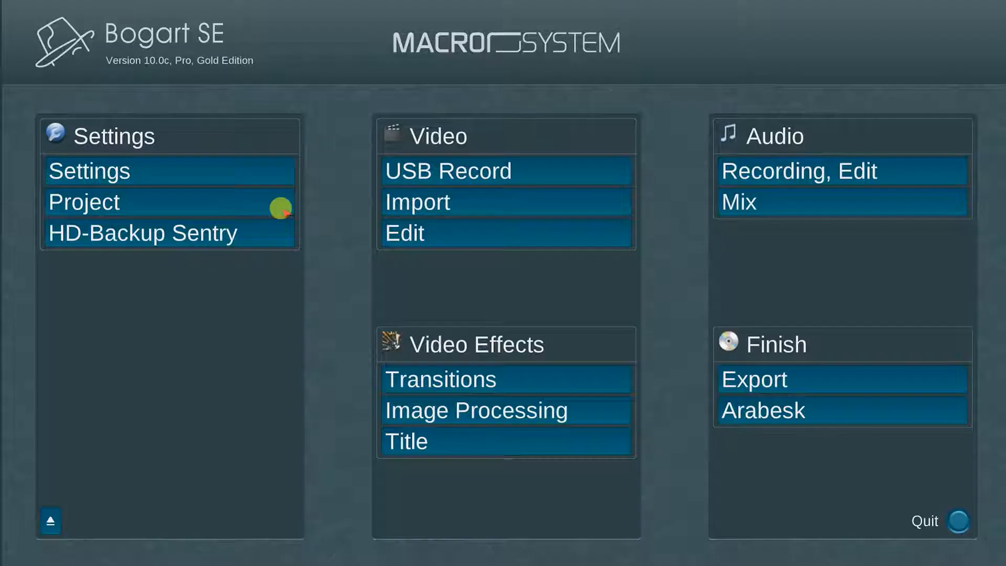
Step: Look through the list of existing projects in the project settings
left_click(281, 207)
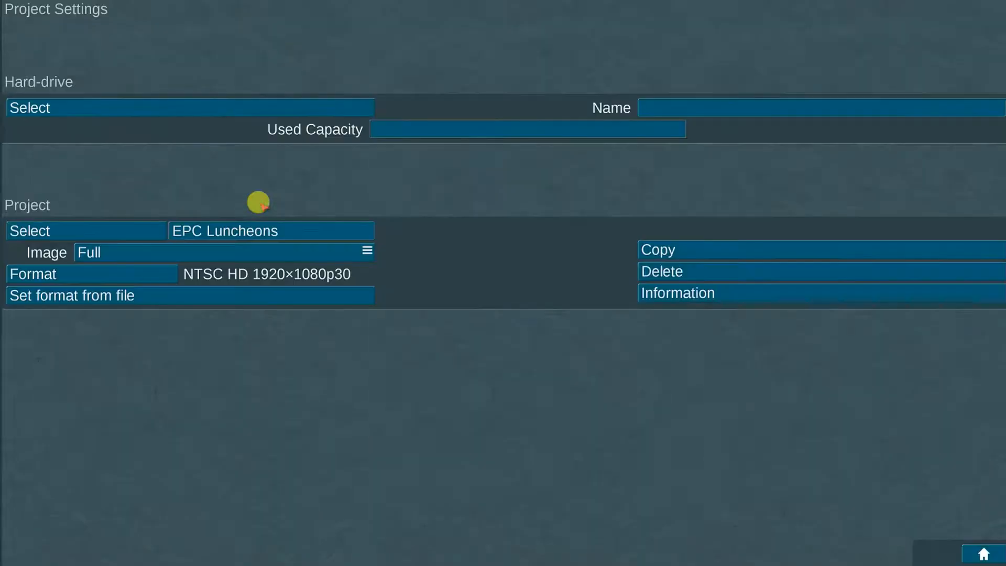
left_click(75, 231)
left_click_drag(748, 115, 749, 299)
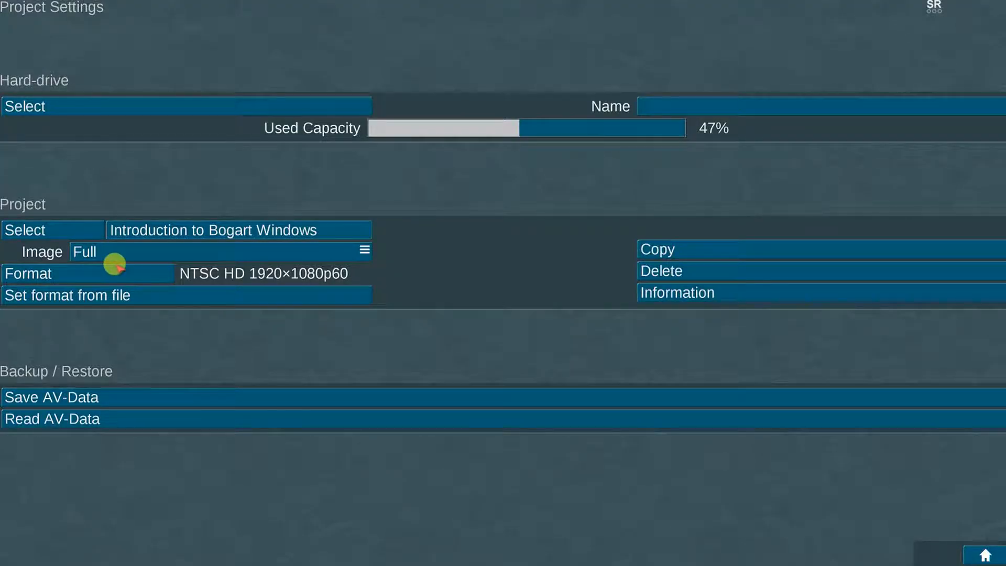
Step: Configure the project format as NTSC/60Hz, HD 1920×1080, aspect 16:9, with interlace off (Progressive, 60p)
left_click(115, 266)
left_click(617, 242)
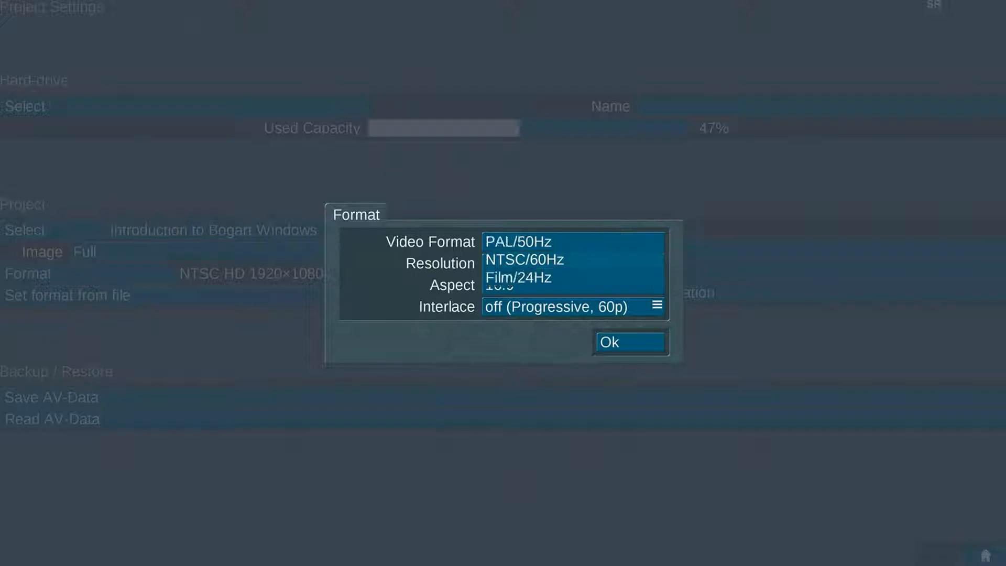
left_click(616, 259)
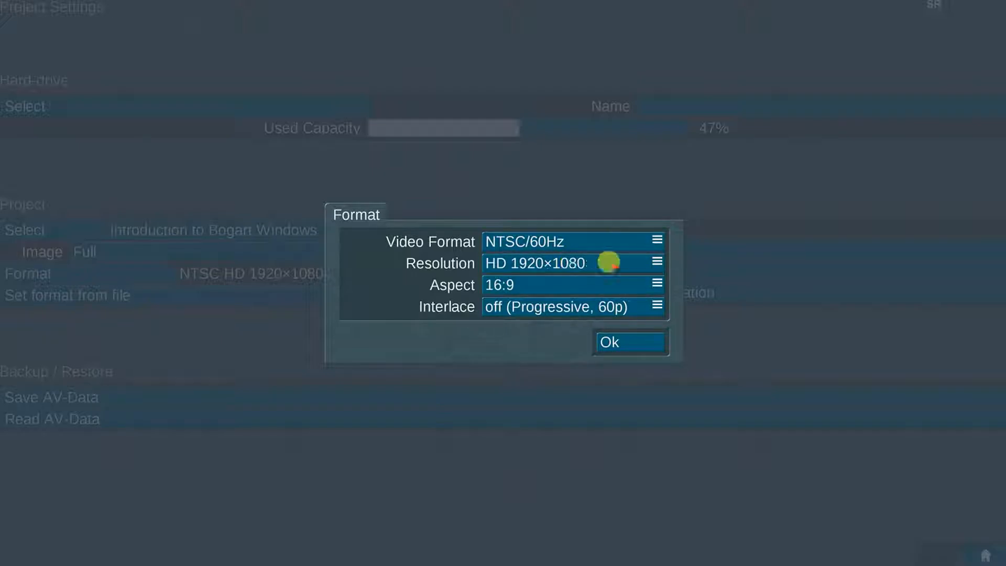
left_click(605, 264)
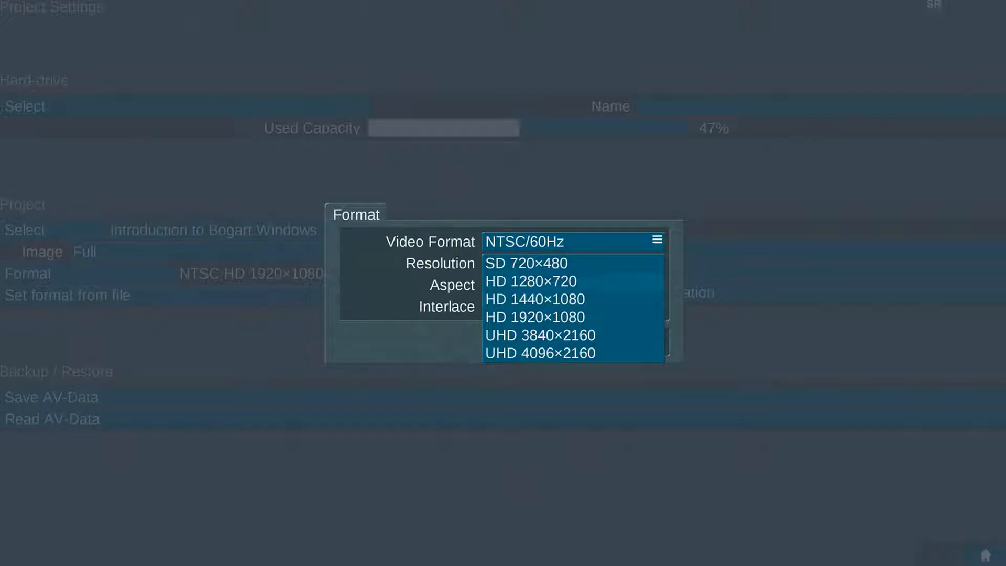
left_click(603, 317)
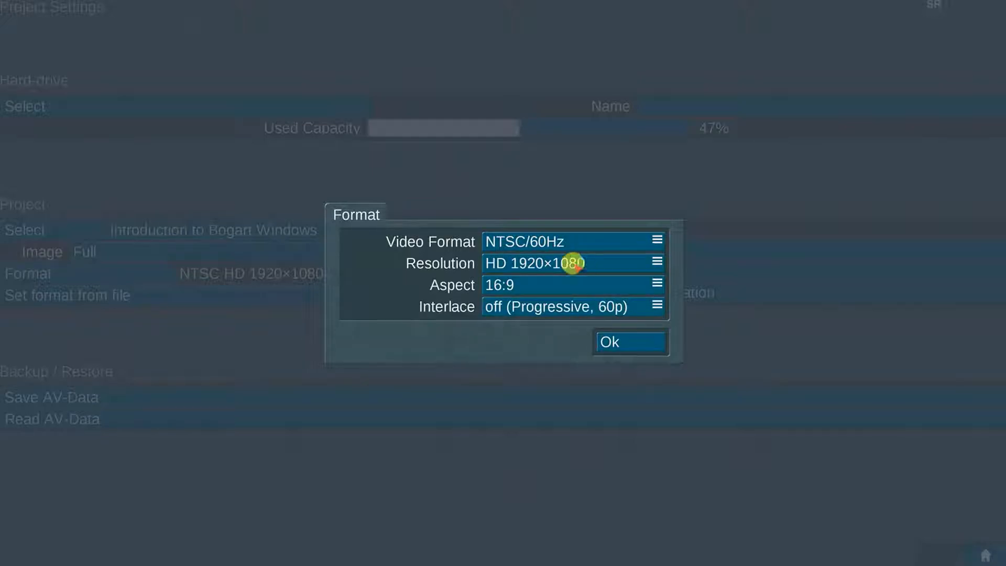
left_click(552, 285)
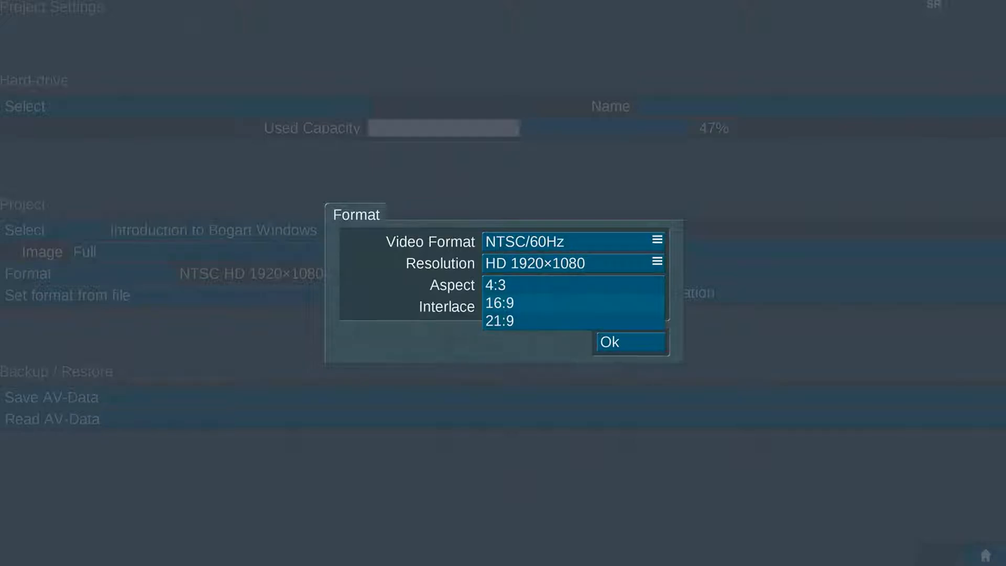
left_click(553, 303)
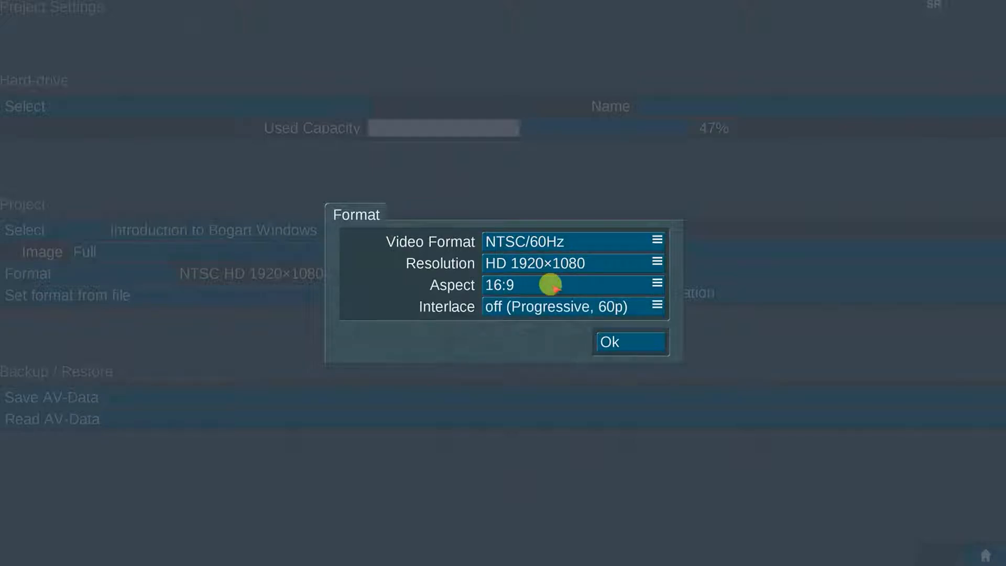
left_click(629, 308)
left_click(555, 343)
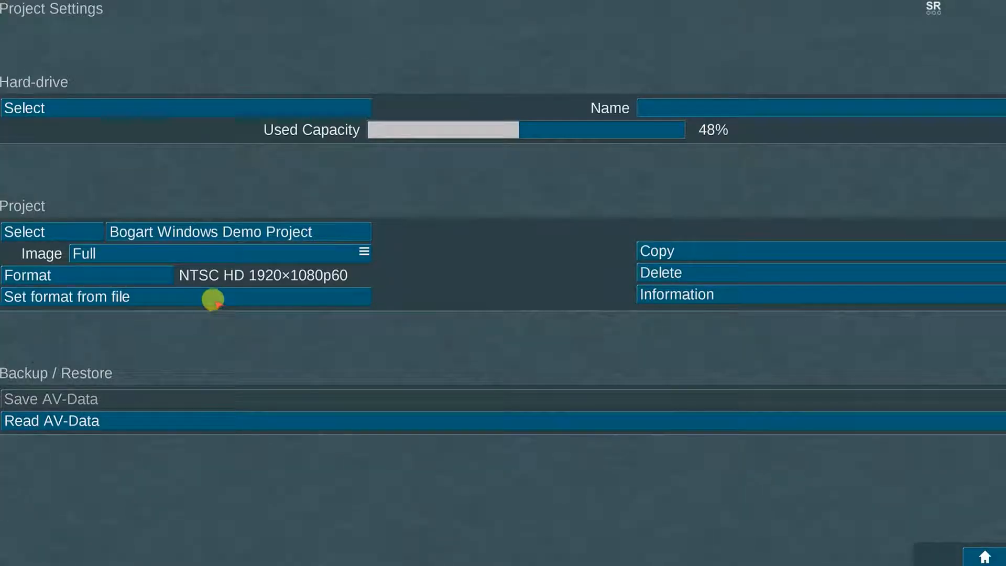
Step: Set the project format from the LIGHTNING clip in the desktop's STOCK FOOTAGE folder
left_click(214, 301)
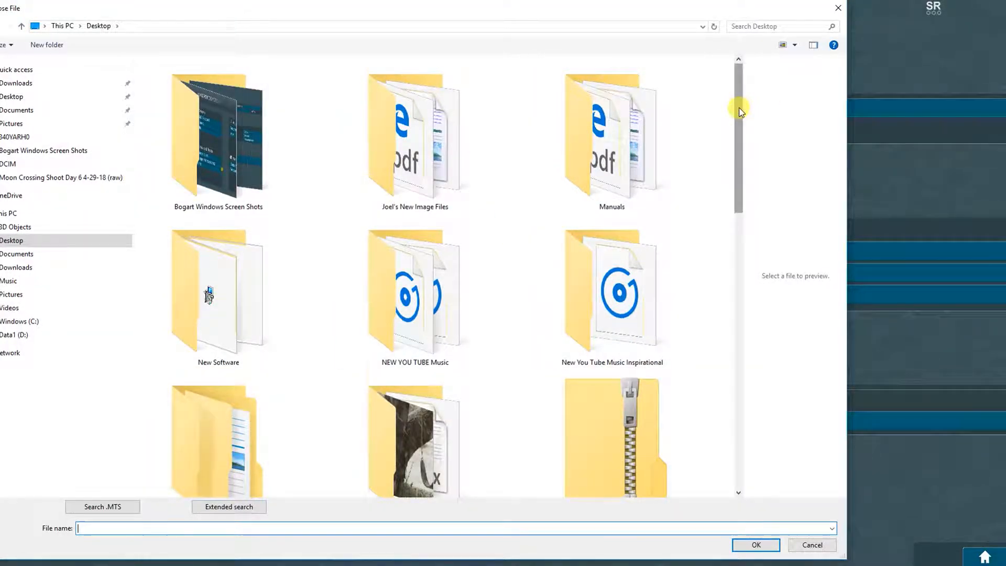
left_click_drag(739, 108, 737, 149)
left_click(426, 342)
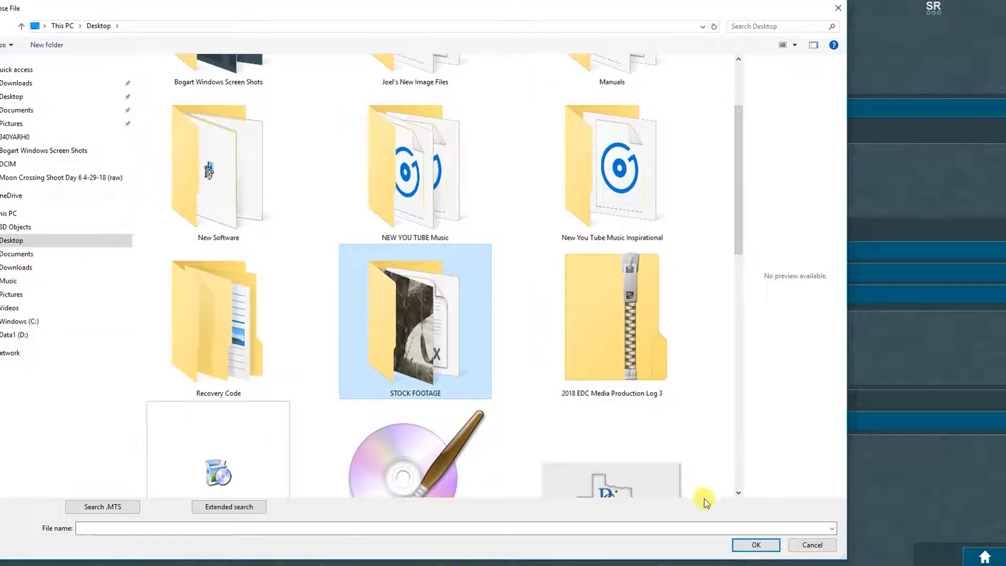
left_click(756, 545)
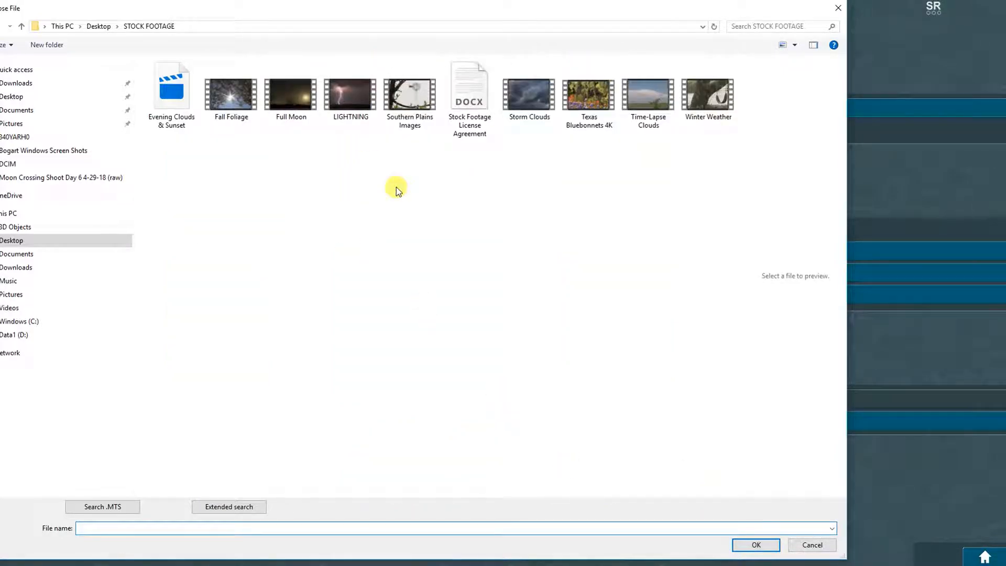
left_click(359, 98)
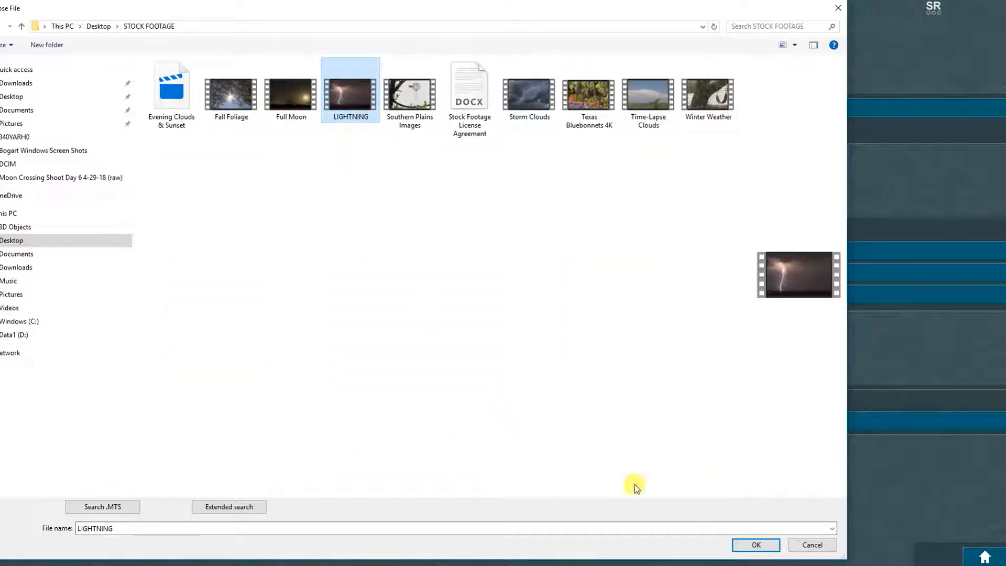
left_click(744, 545)
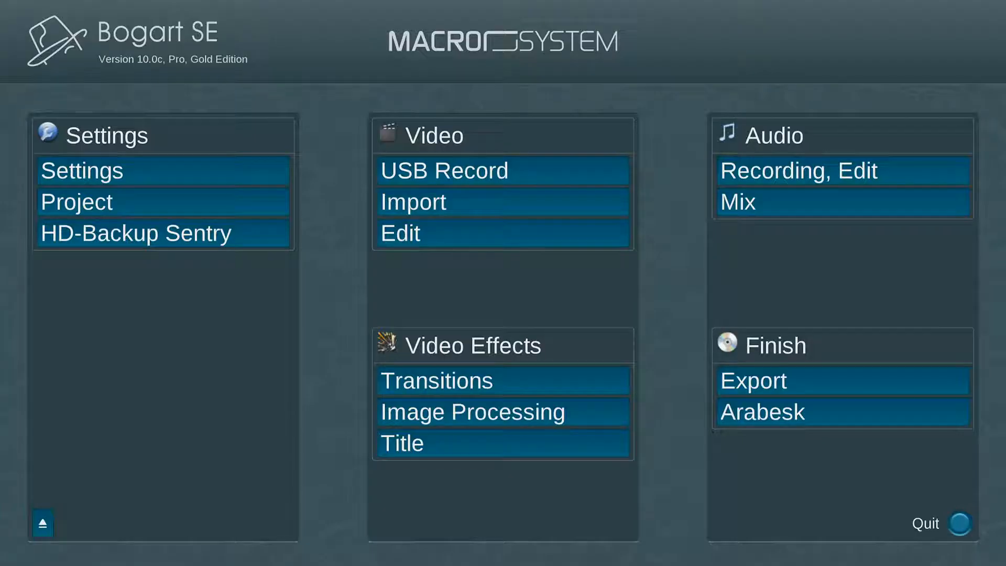
Step: Choose the Fall Foliage clip from the desktop's STOCK FOOTAGE folder for import and accept changing the project format to match it
left_click(508, 197)
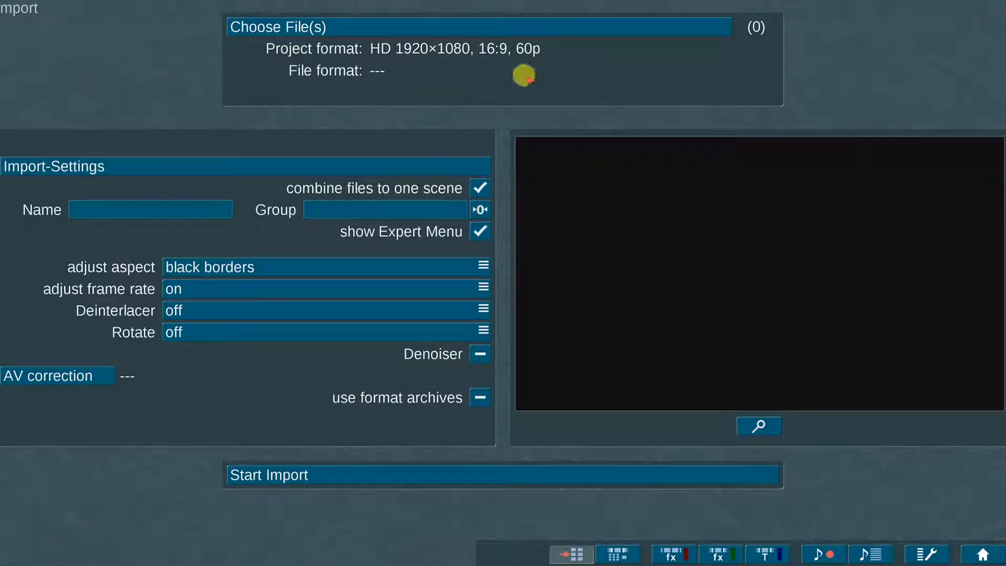
left_click(566, 23)
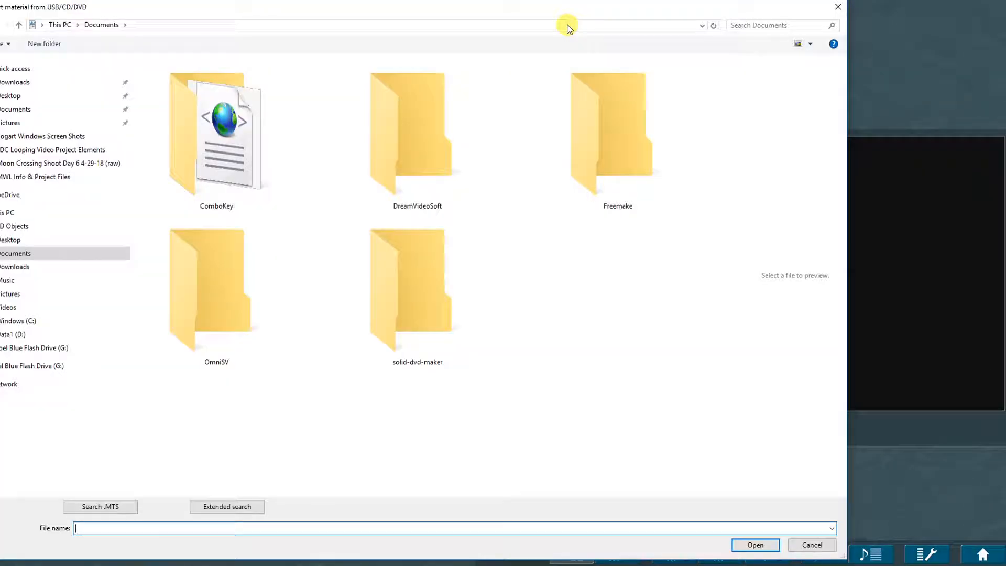
left_click(105, 97)
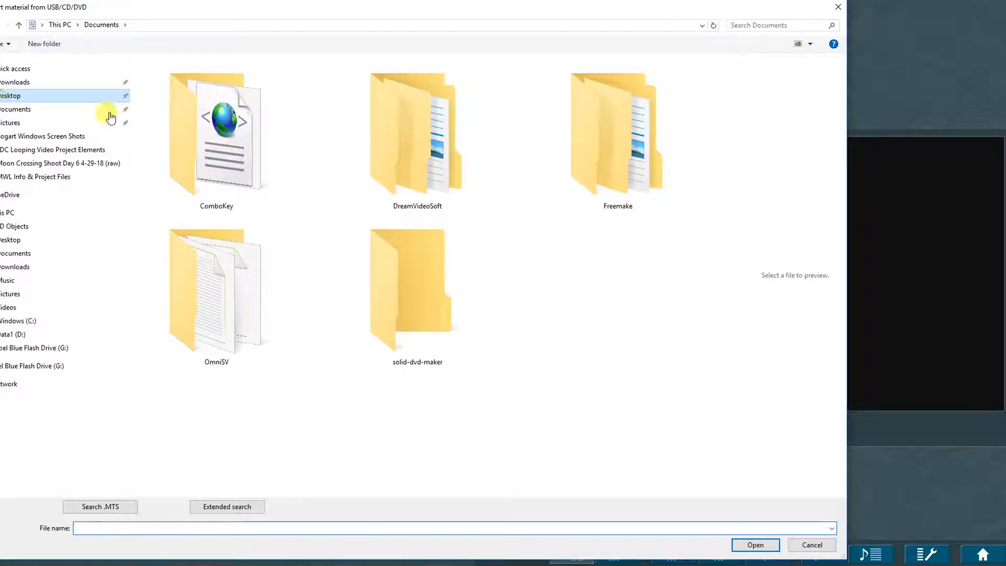
left_click_drag(741, 134, 736, 169)
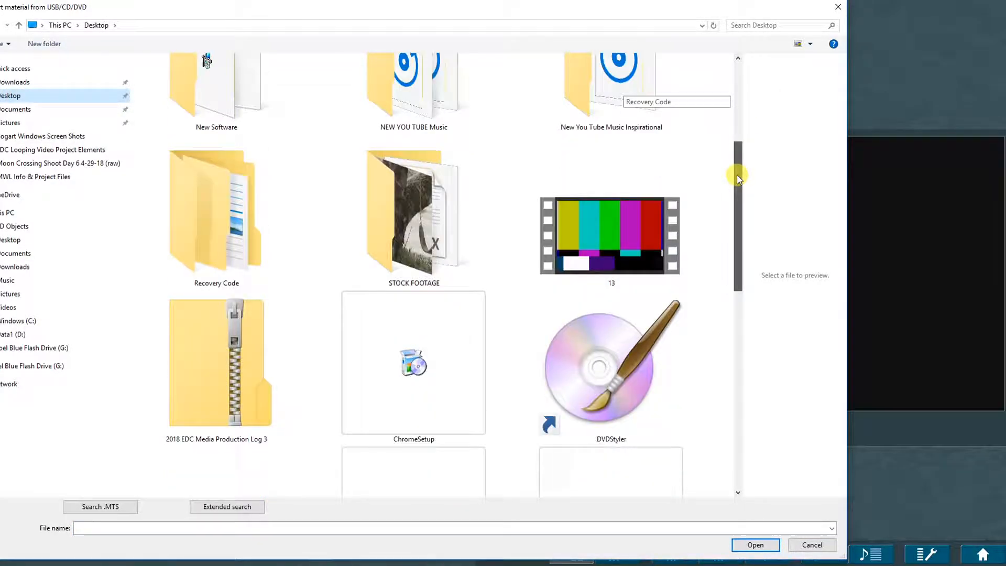
double_click(408, 214)
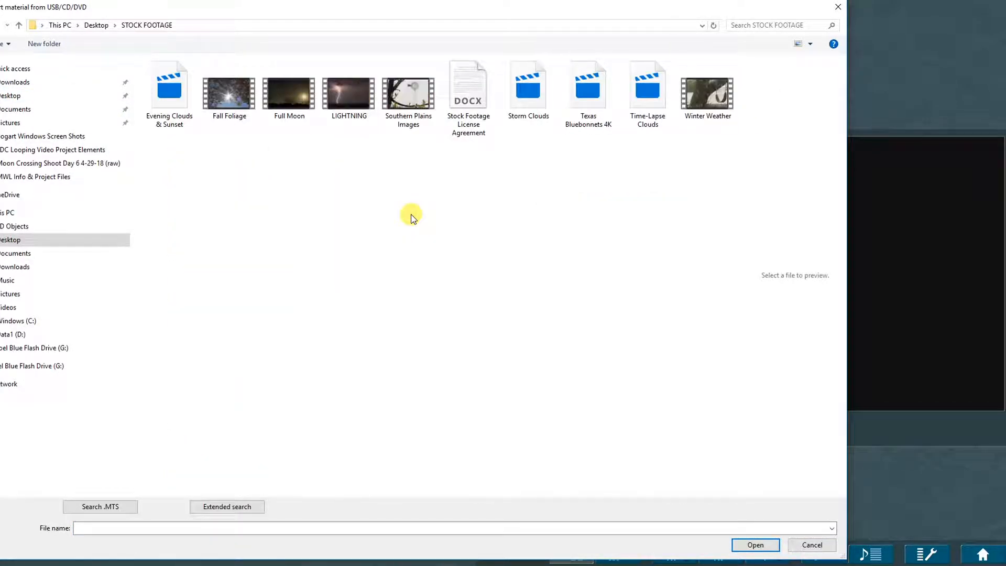
left_click(240, 107)
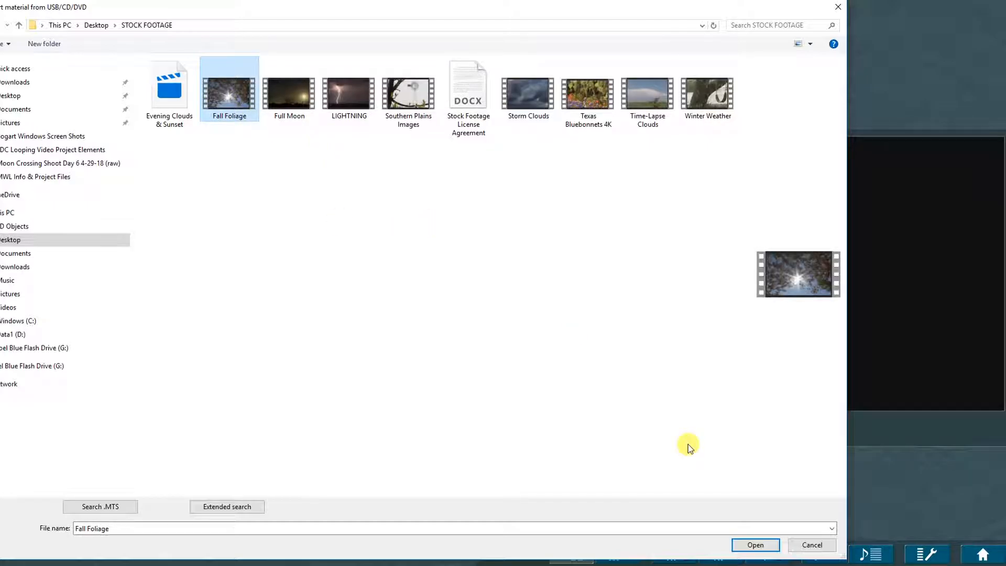
left_click(755, 545)
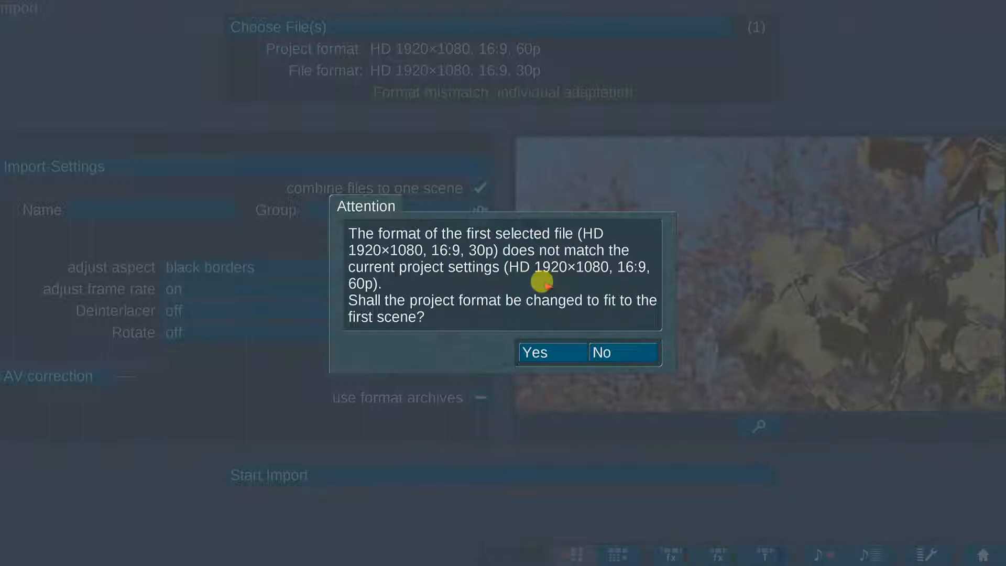
left_click(556, 350)
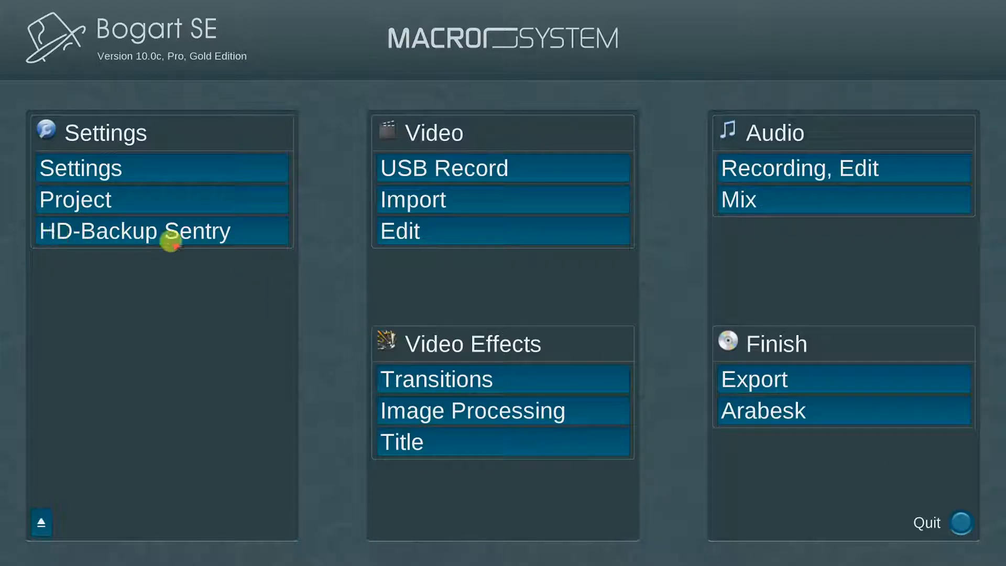
Step: Start saving projects with HD-Backup Sentry, using the options to select individual projects and include archives
left_click(244, 229)
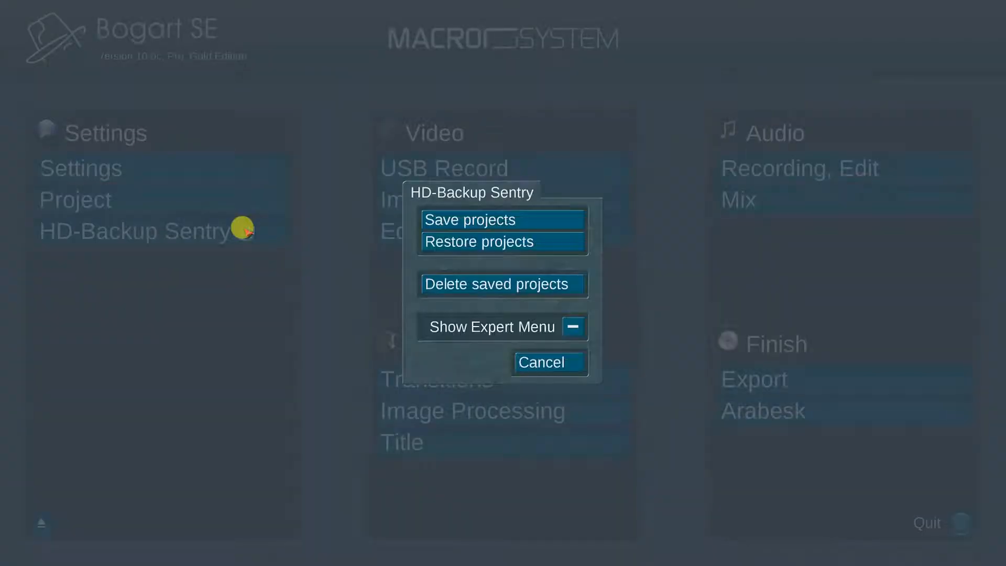
left_click(534, 217)
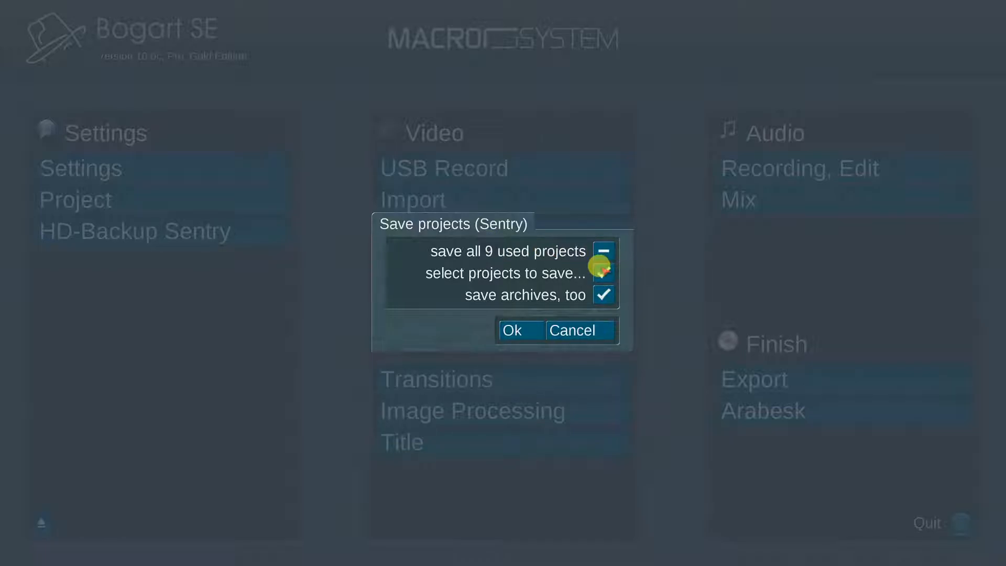
left_click(516, 329)
Step: Look through the list of projects that can be saved with HD-Backup Sentry
key("Down")
key("Down")
key("Up")
key("Up")
key("Up")
key("Up")
key("Up")
key("Up")
key("Up")
key("Down")
key("Down")
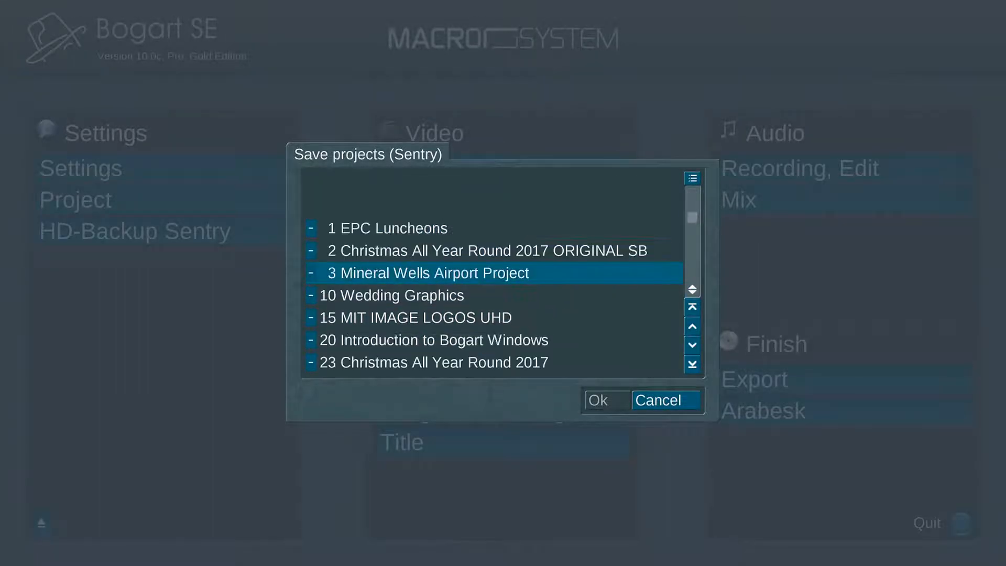
key("Down")
key("Down")
key("Down")
key("Down")
key("Down")
key("Down")
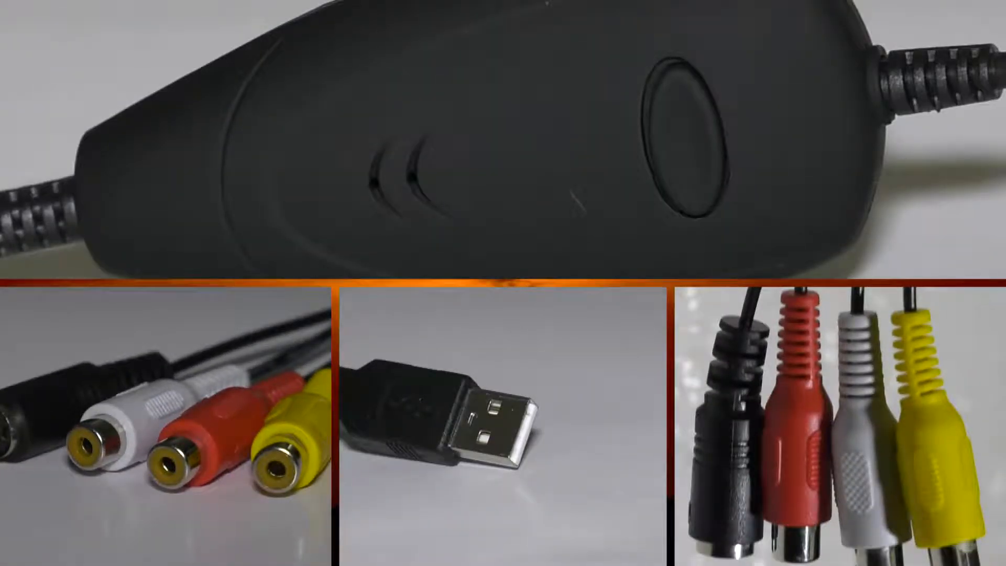
Step: Look through the list of products and their activation status in Install Product
left_click(820, 85)
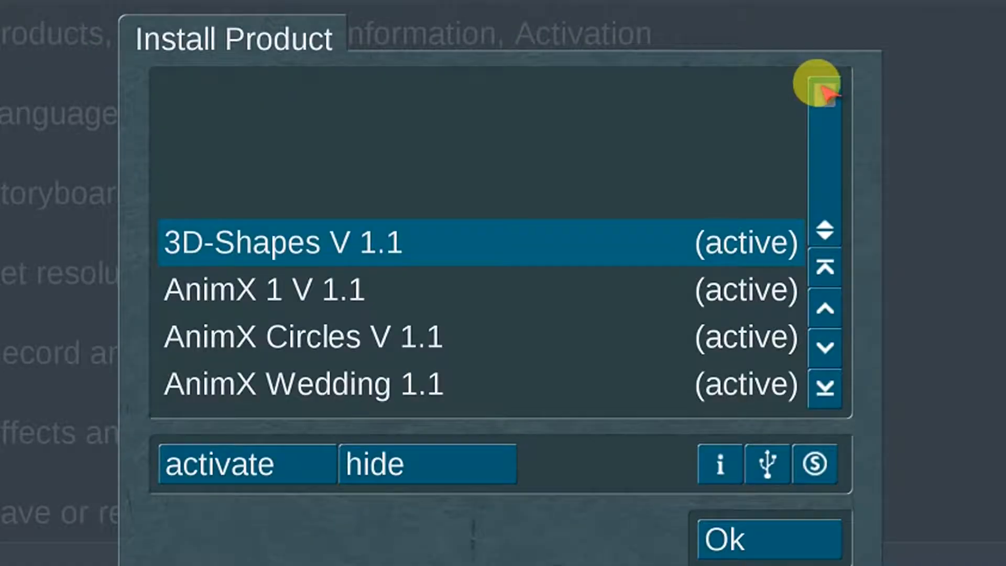
scroll(472, 209, "down", 15)
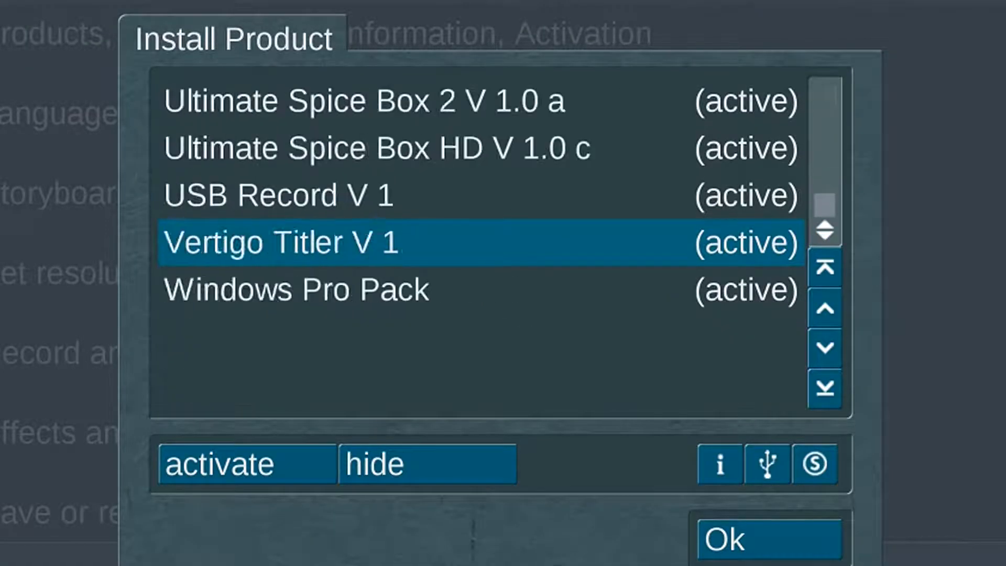
scroll(483, 241, "up", 2)
left_click(822, 87)
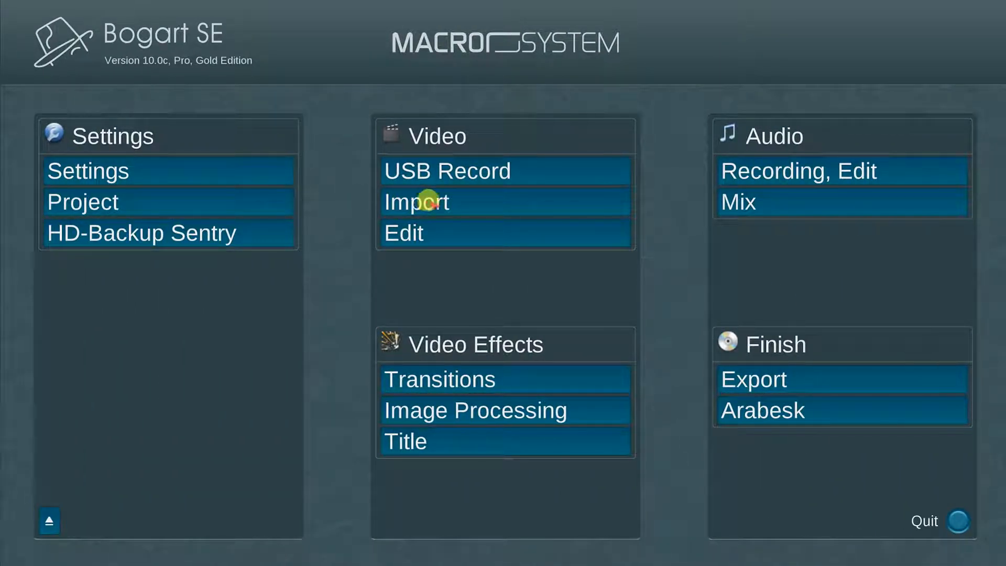
Step: Open the video import and show its expert menu
left_click(519, 199)
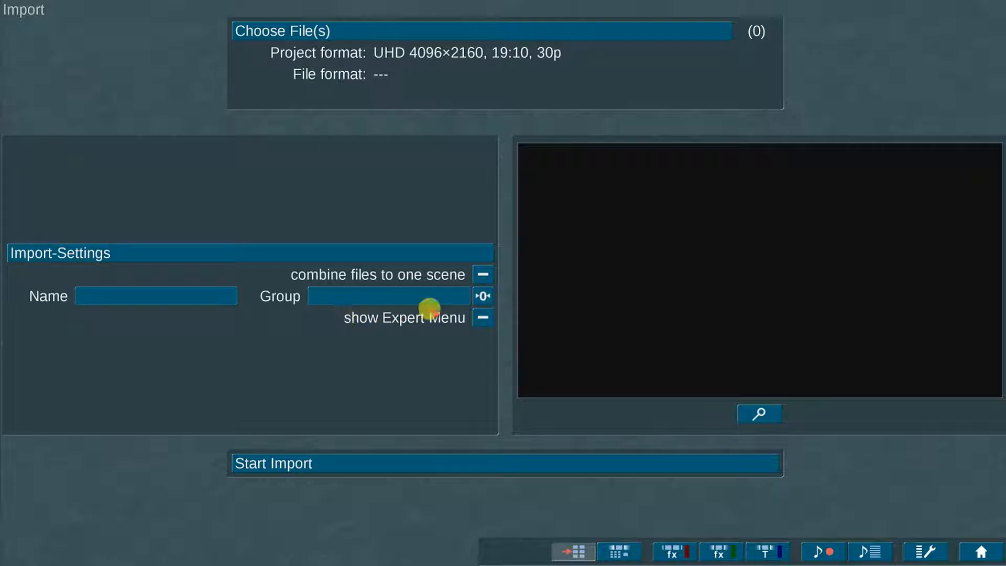
left_click(478, 317)
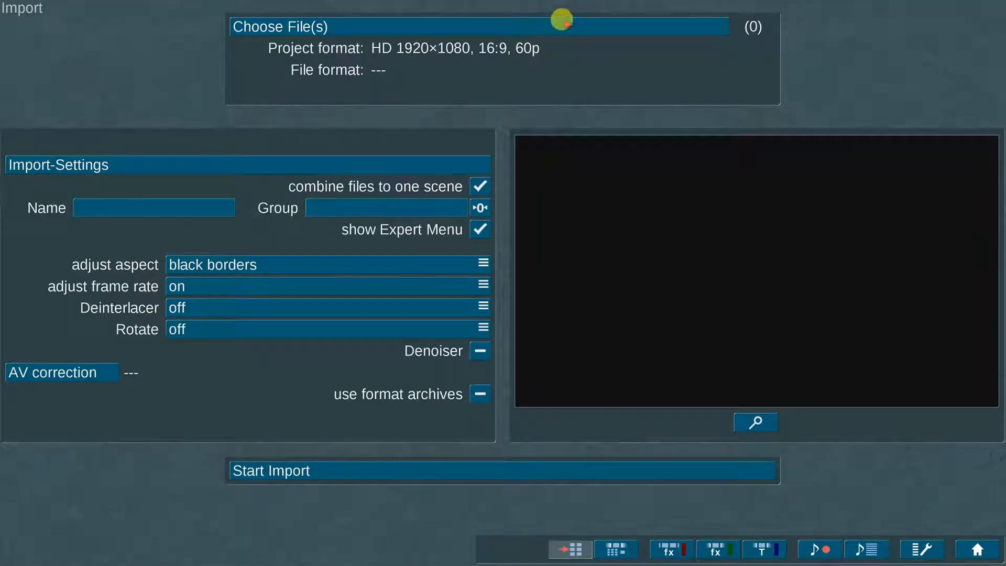
Step: Browse the desktop and the DCIM folder for material to import
left_click(562, 20)
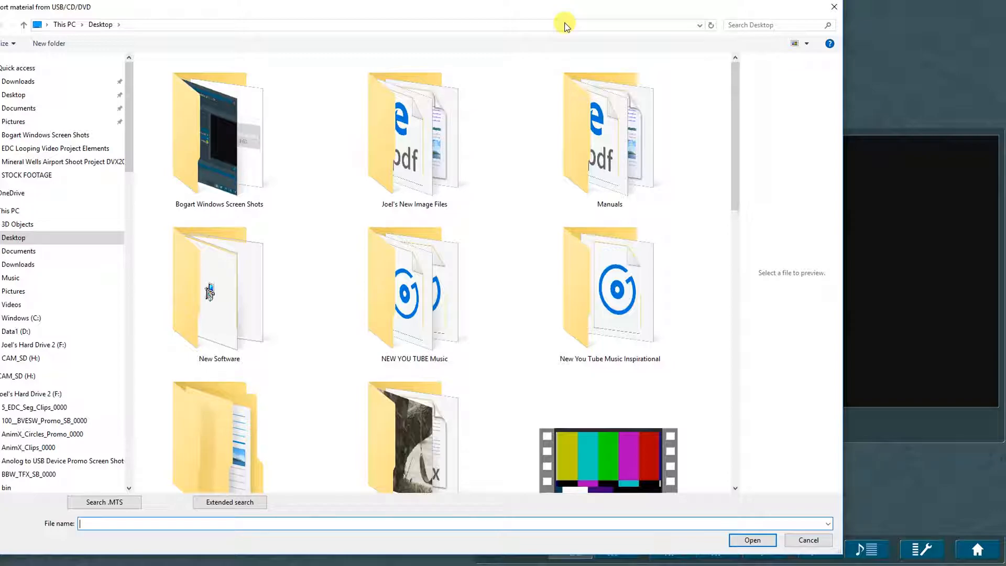
left_click_drag(737, 94, 733, 72)
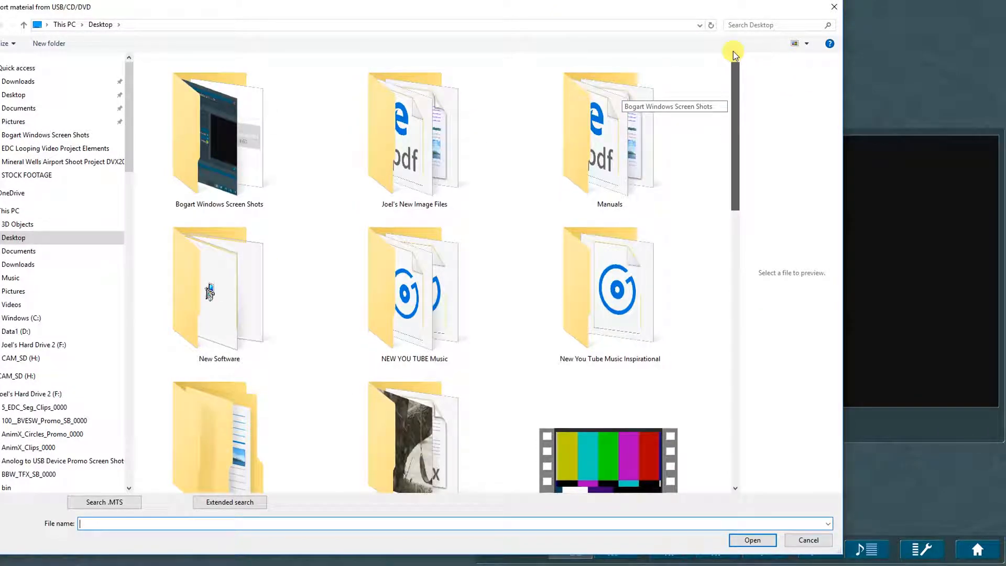
left_click(14, 238)
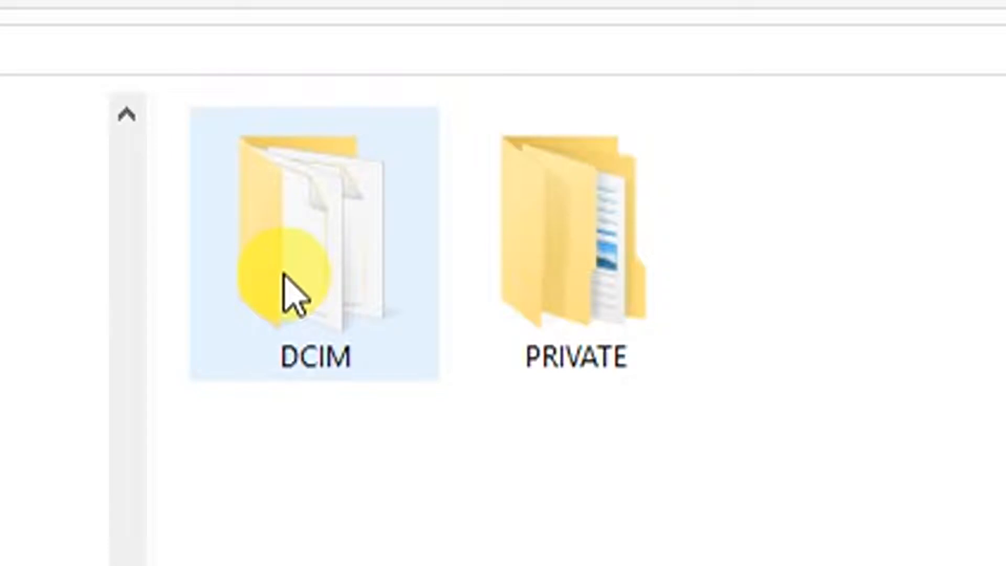
double_click(291, 296)
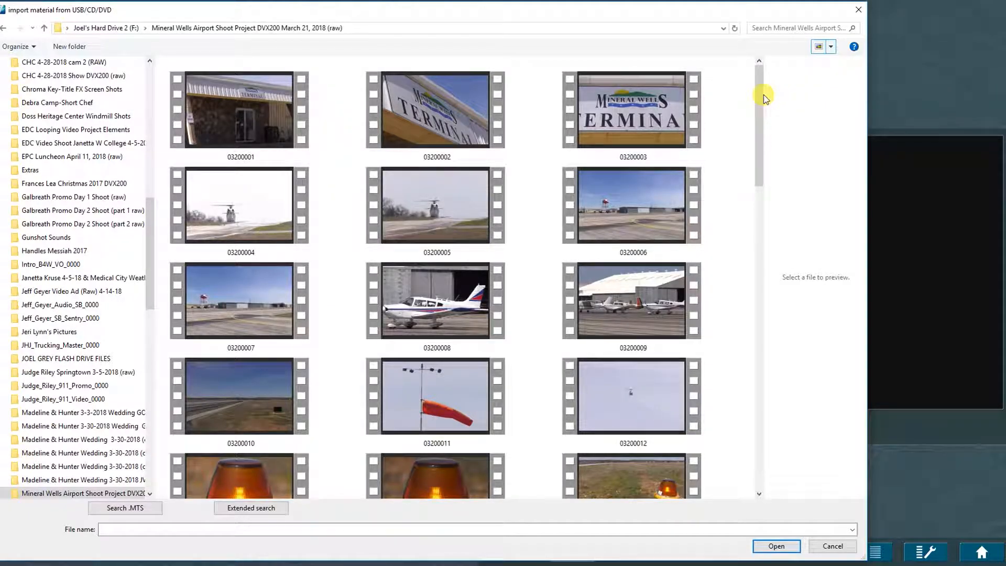
Step: Select all clips in the Mineral Wells Airport Shoot Project folder and clear the selection again
mouse_move(761, 96)
left_mouse_down()
mouse_move(762, 142)
mouse_move(781, 196)
mouse_move(766, 83)
left_mouse_up()
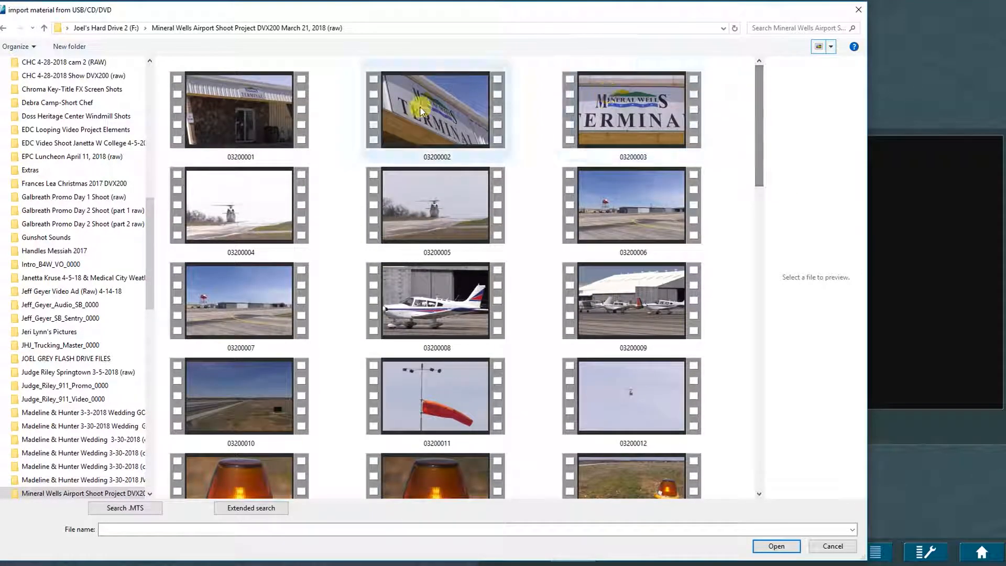
left_click(259, 106)
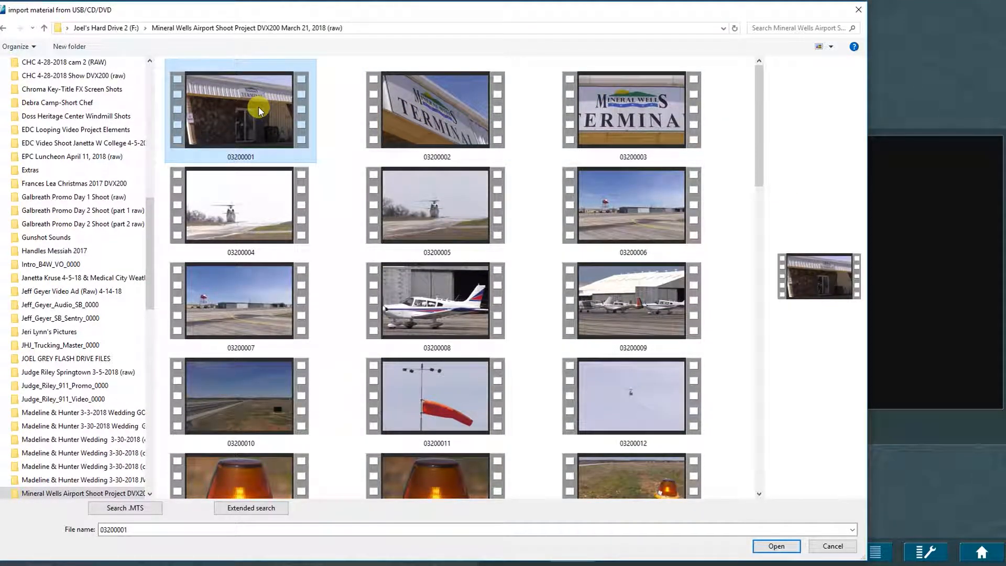
key("ctrl+a")
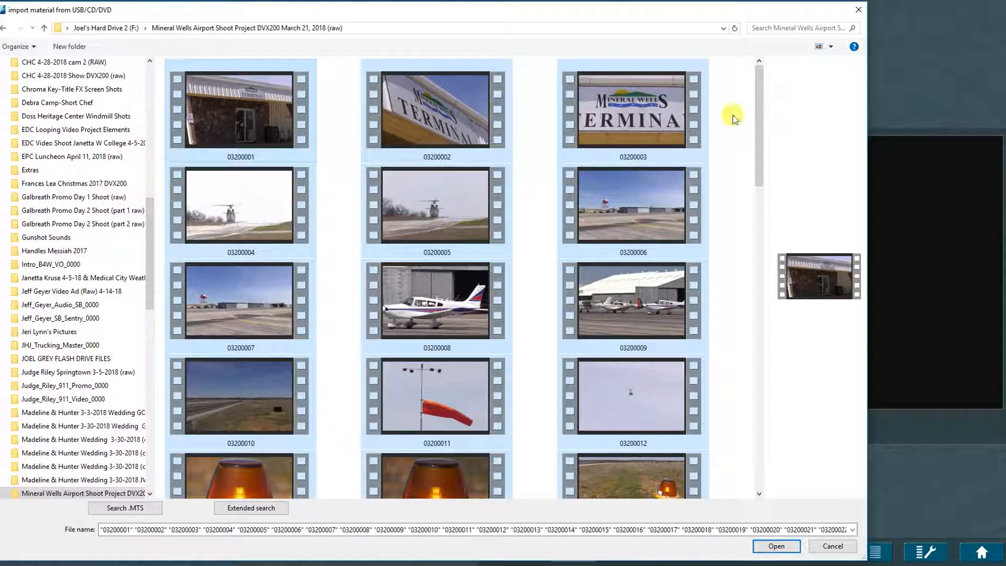
left_click(733, 116)
Step: Choose the clips 03200025 through 03200027 from the airport shoot folder for import
scroll(732, 116, "down", 10)
left_click(269, 262)
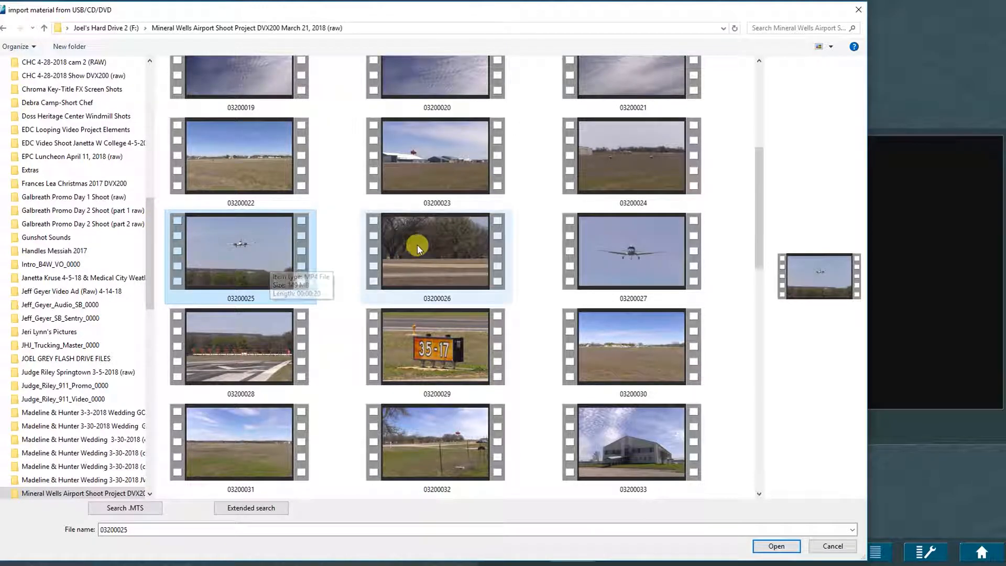
left_click(659, 260, "shift")
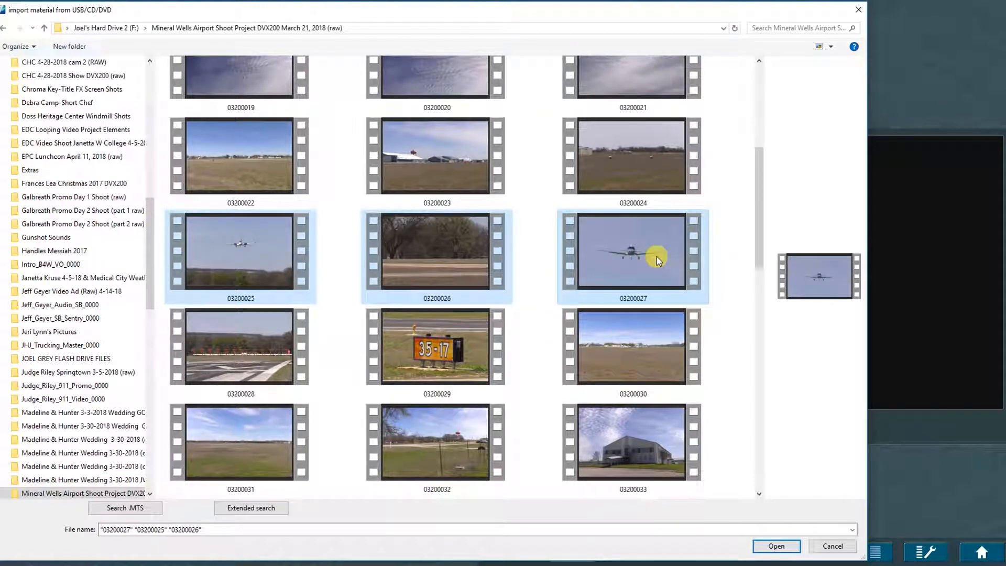
left_click(777, 546)
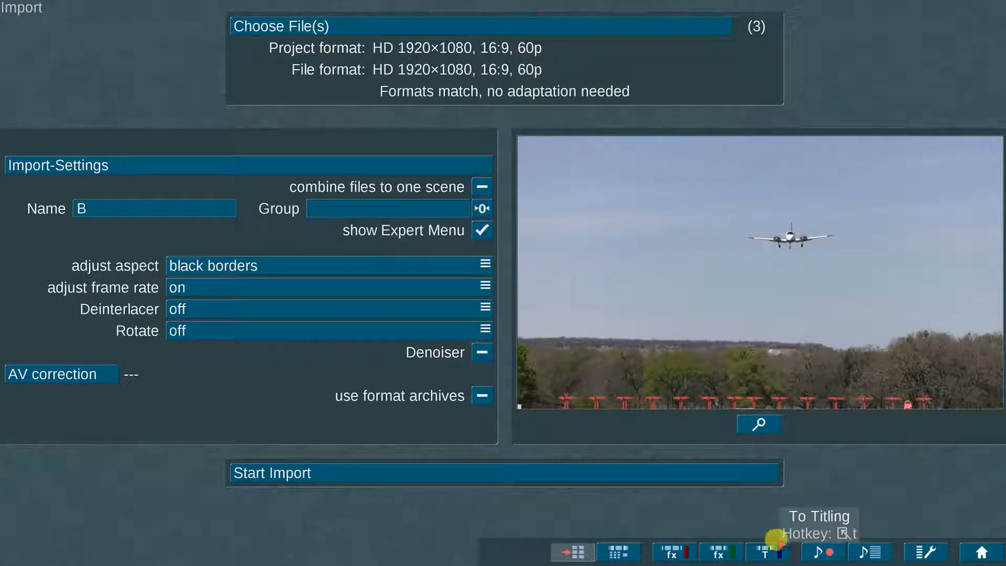
Step: Reduce Bogart to a window and bring clip 03200011 from the desktop's Mineral Wells Airport folder into the import
left_click(757, 46)
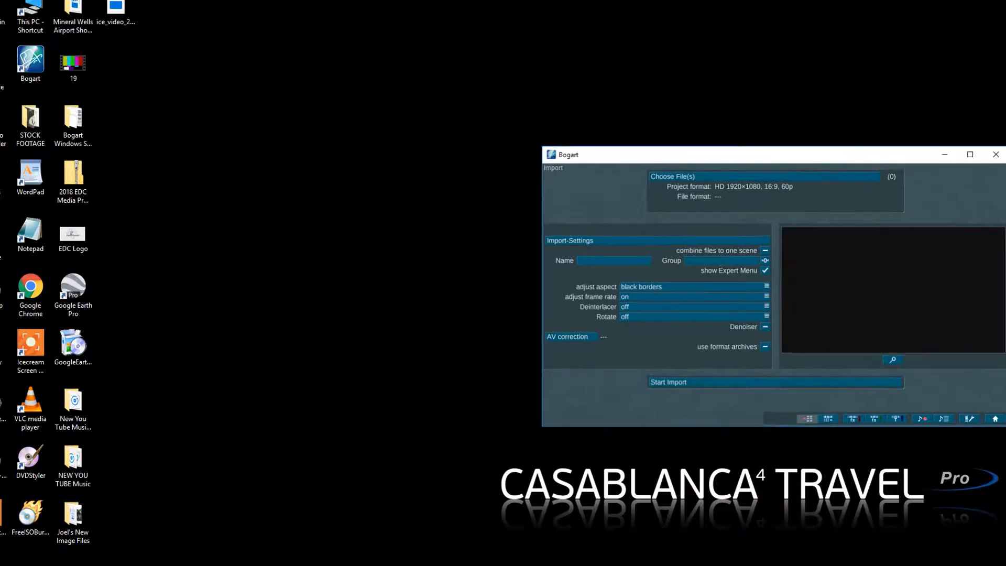
double_click(77, 22)
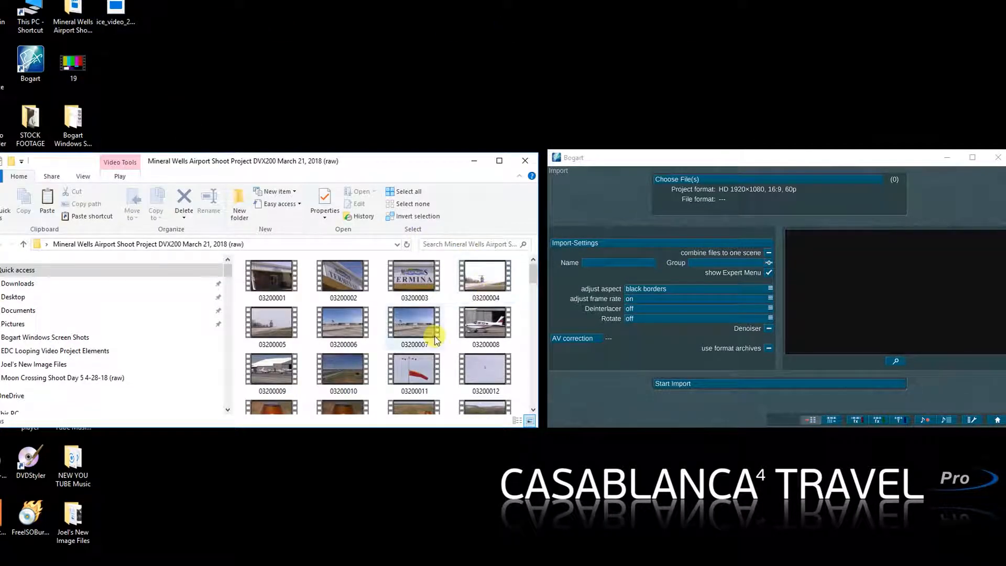
left_click(412, 374)
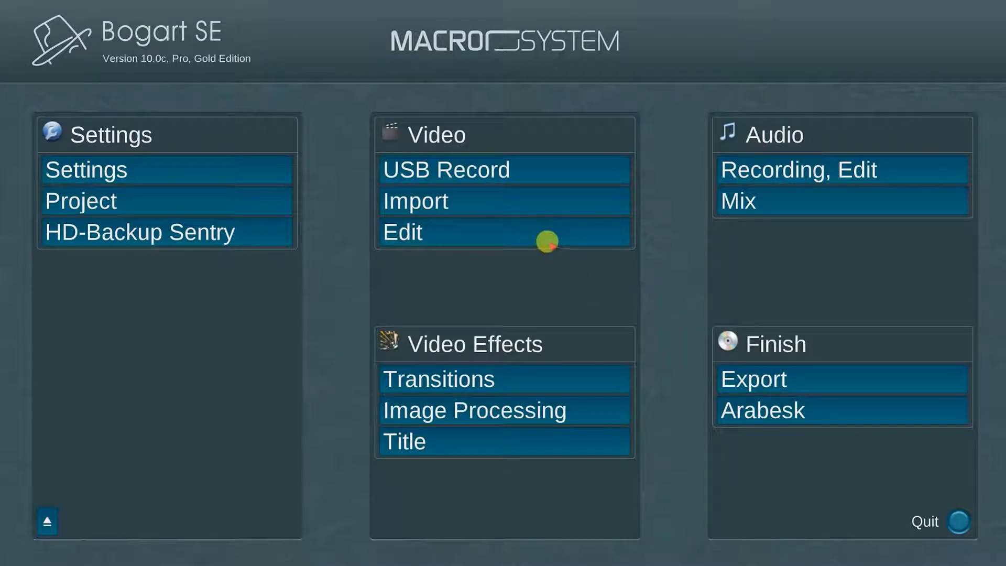
Step: Open video editing and add clip 03200008 from the Mineral Wells Airport folder directly to the Scene Bin
left_click(546, 240)
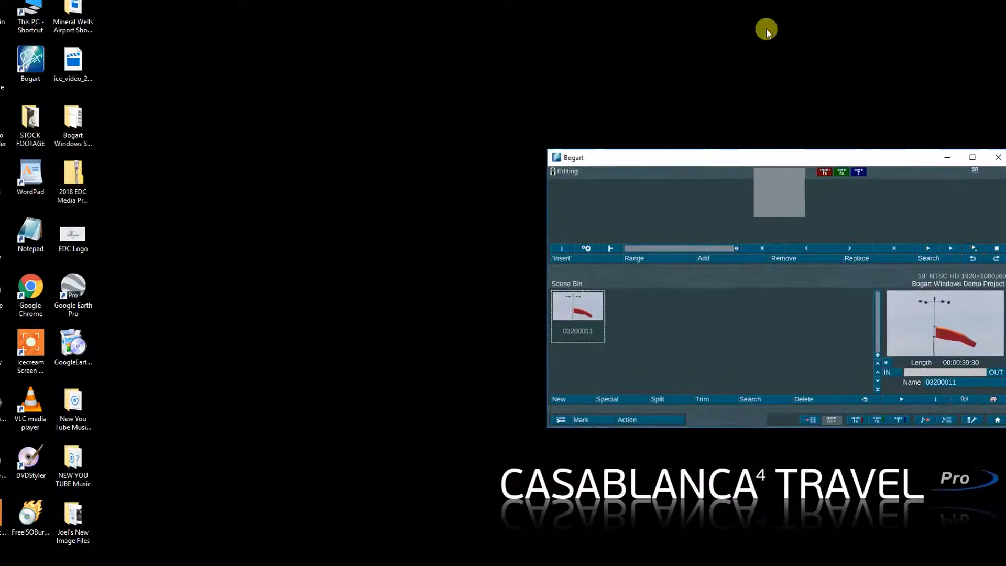
double_click(79, 20)
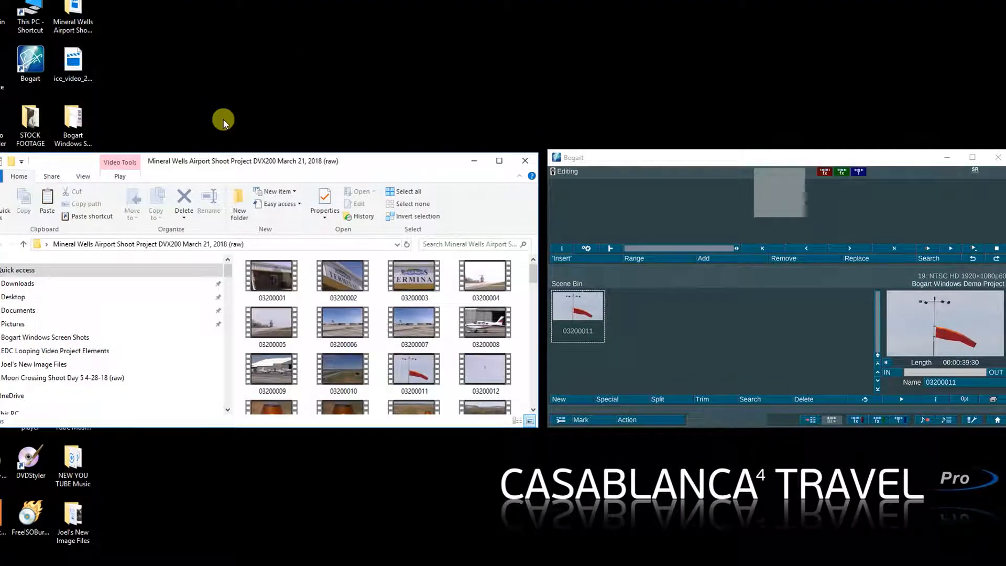
left_click(486, 329)
left_click_drag(486, 329, 659, 319)
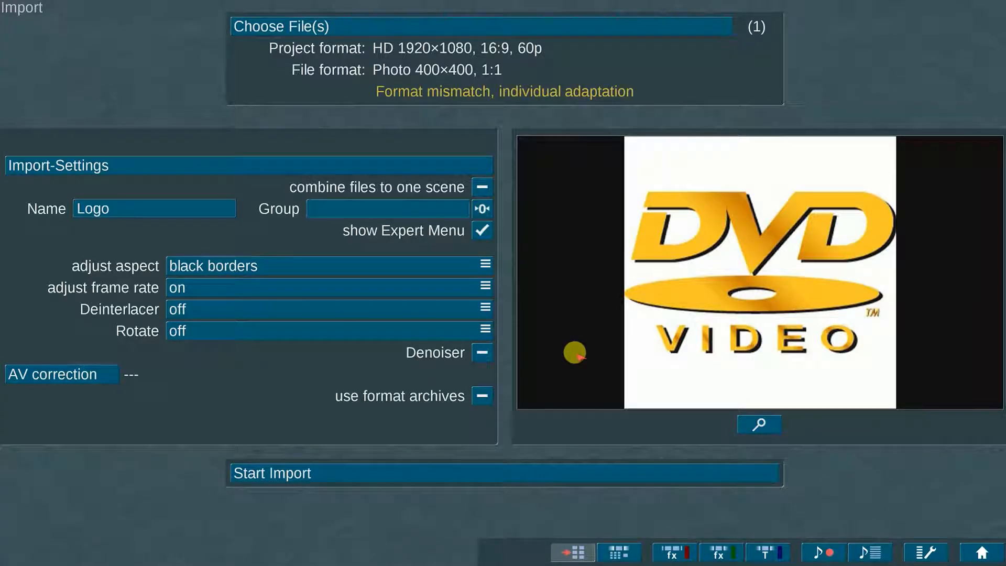
Step: Set the aspect adjustment of the Logo photo's import to no borders
left_click(286, 266)
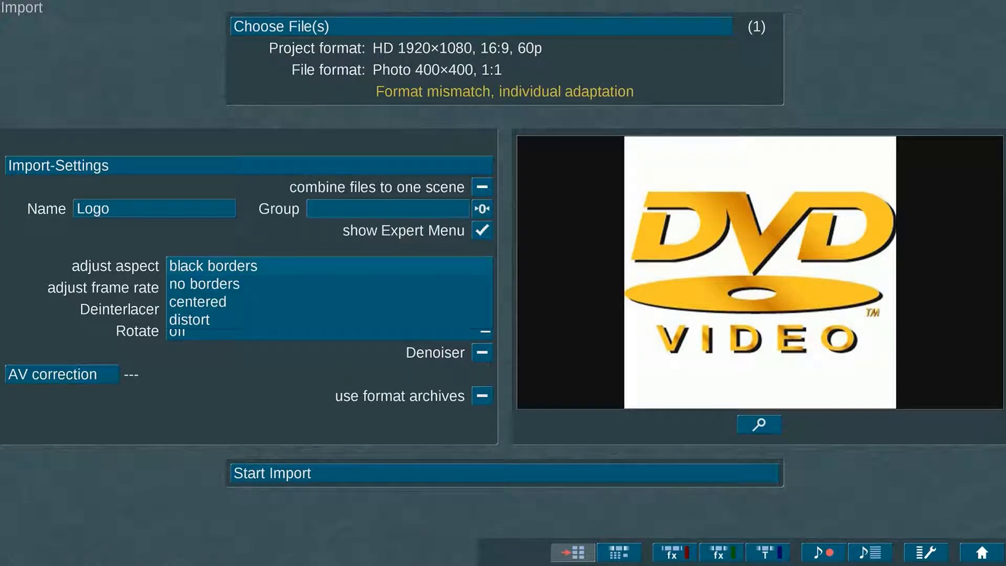
left_click(294, 265)
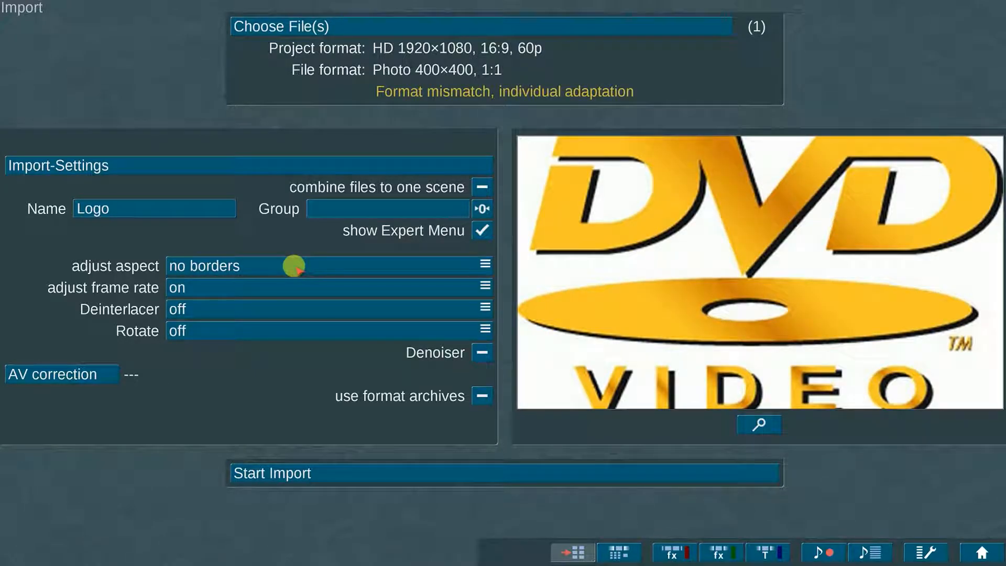
Step: Try the centered and distort aspect adjustments on the Logo photo's import
left_click(295, 266)
left_click(294, 301)
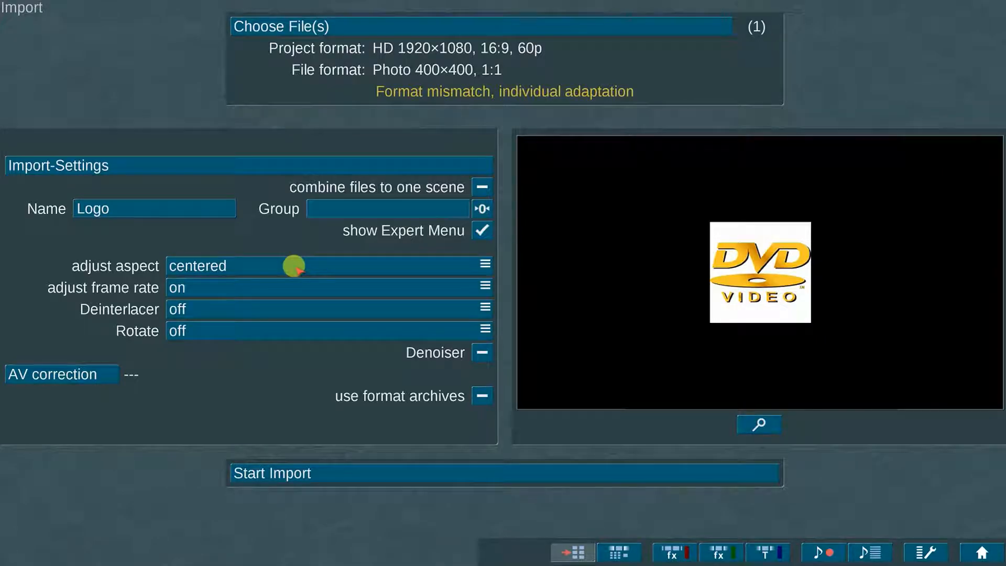
left_click(294, 265)
left_click(294, 319)
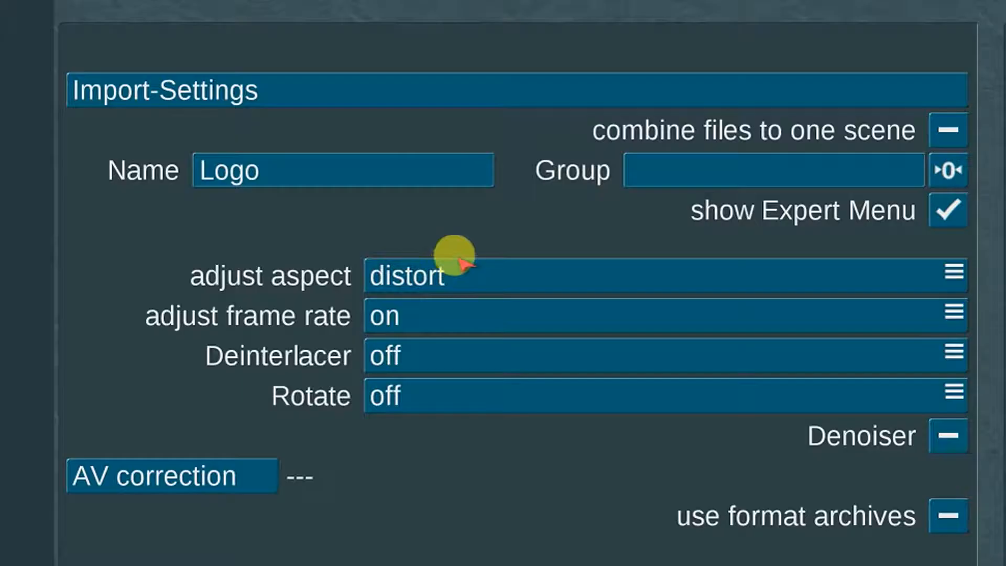
Step: Try the frame rate adjustment at off (no sound) and return it to on
left_click(463, 316)
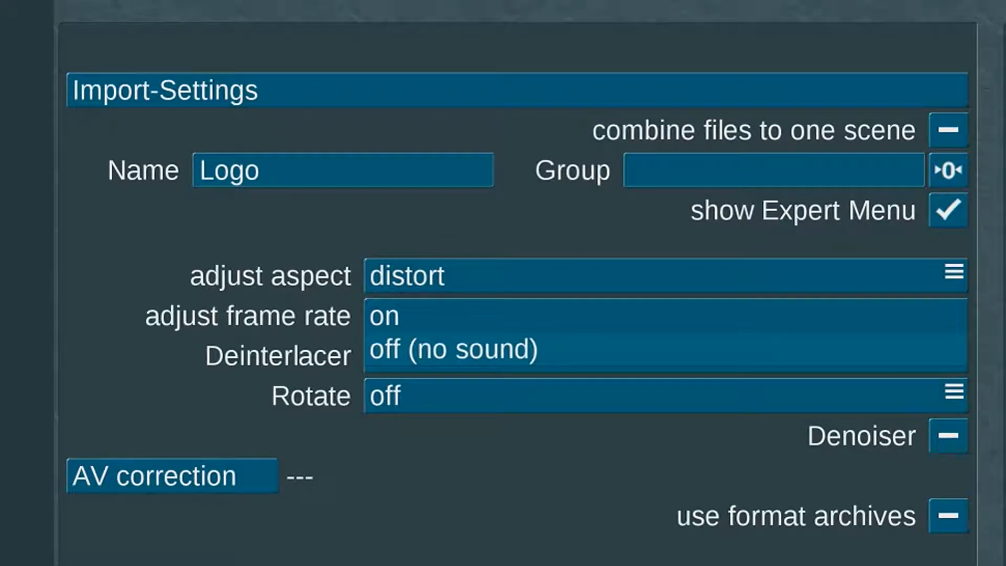
left_click(462, 349)
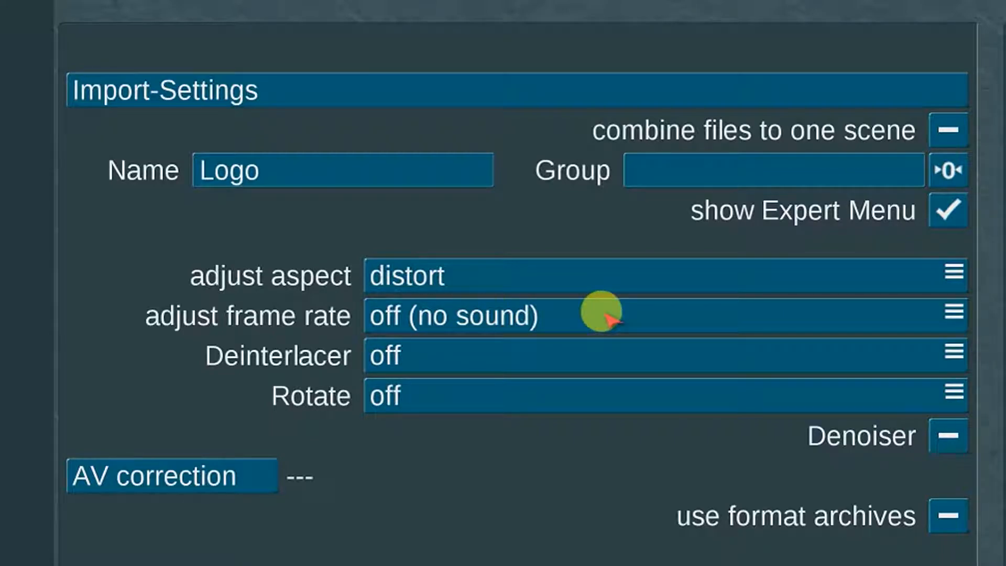
left_click(556, 307)
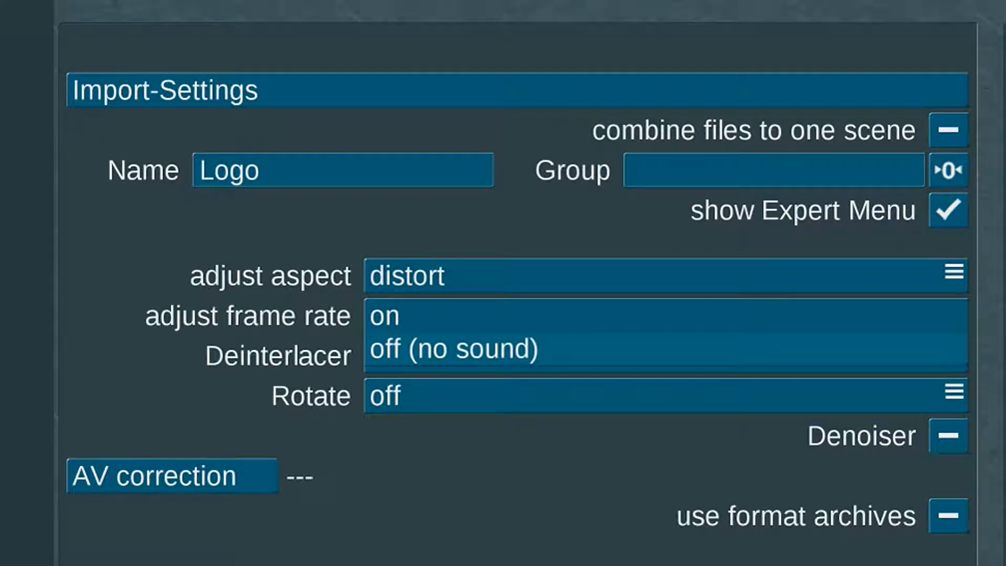
left_click(558, 312)
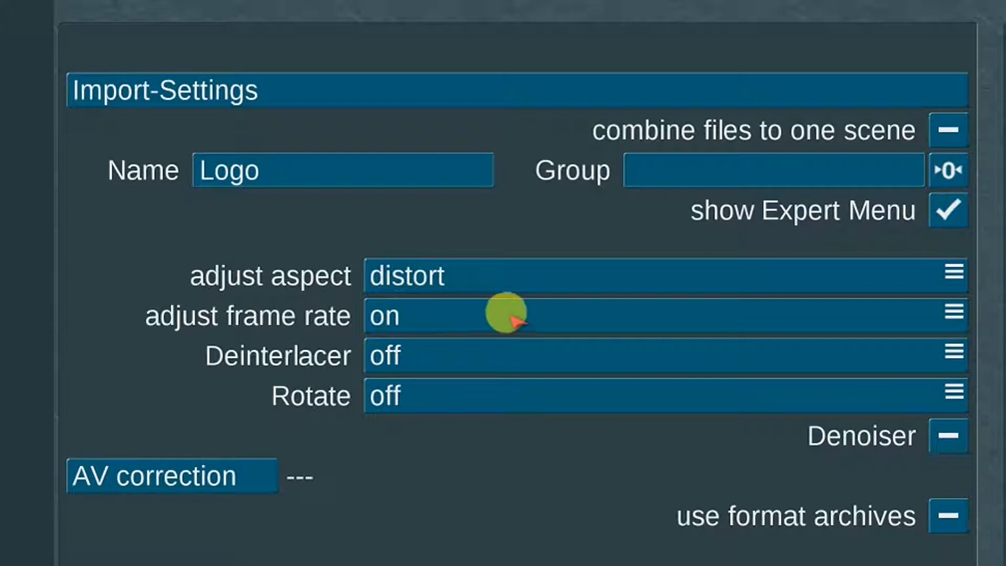
left_click(489, 318)
left_click(489, 318)
Step: Try the Deinterlacer at on and auto and return it to off
left_click(490, 356)
left_click(454, 422)
left_click(454, 358)
left_click(454, 389)
left_click(454, 358)
left_click(450, 354)
left_click(452, 357)
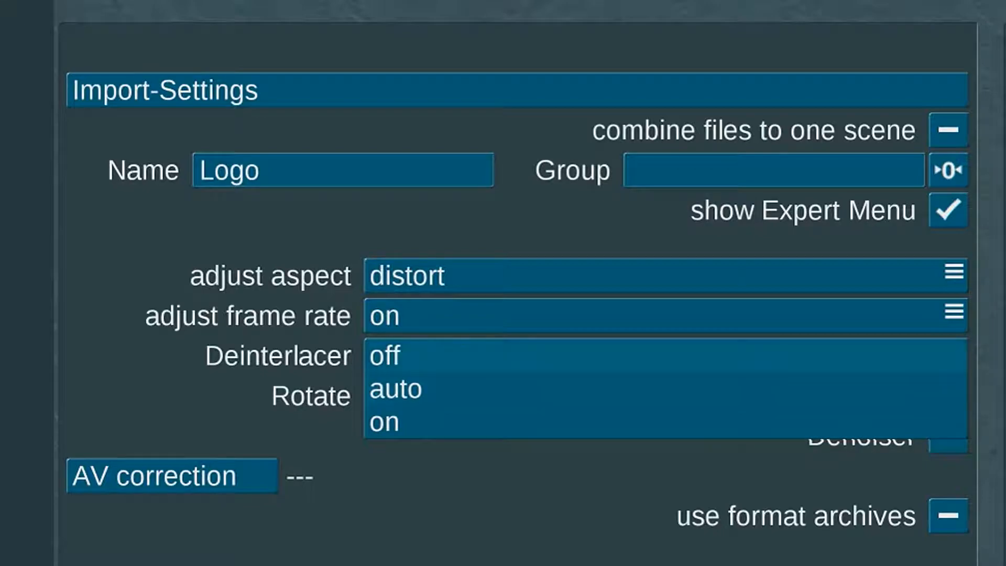
left_click(464, 355)
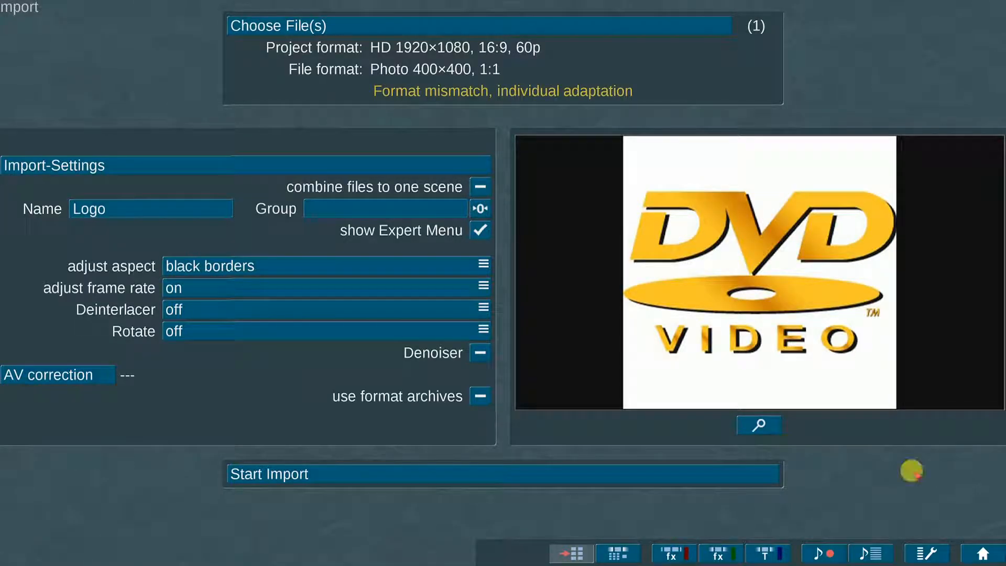
Step: Try rotating the Logo photo by -90° and 180°, return its rotation to off, and switch off the Denoiser
left_click(277, 330)
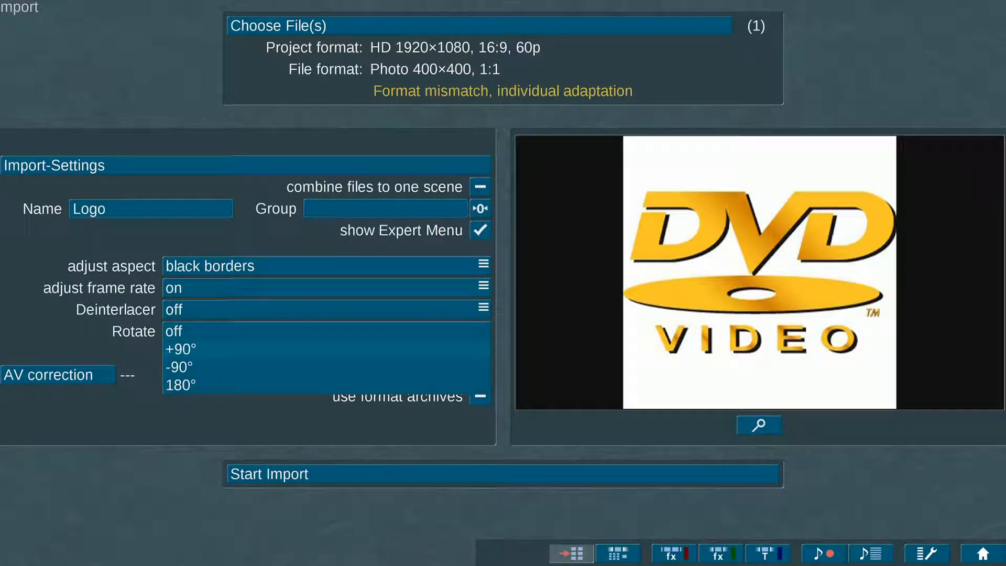
left_click(271, 329)
left_click(269, 327)
left_click(186, 366)
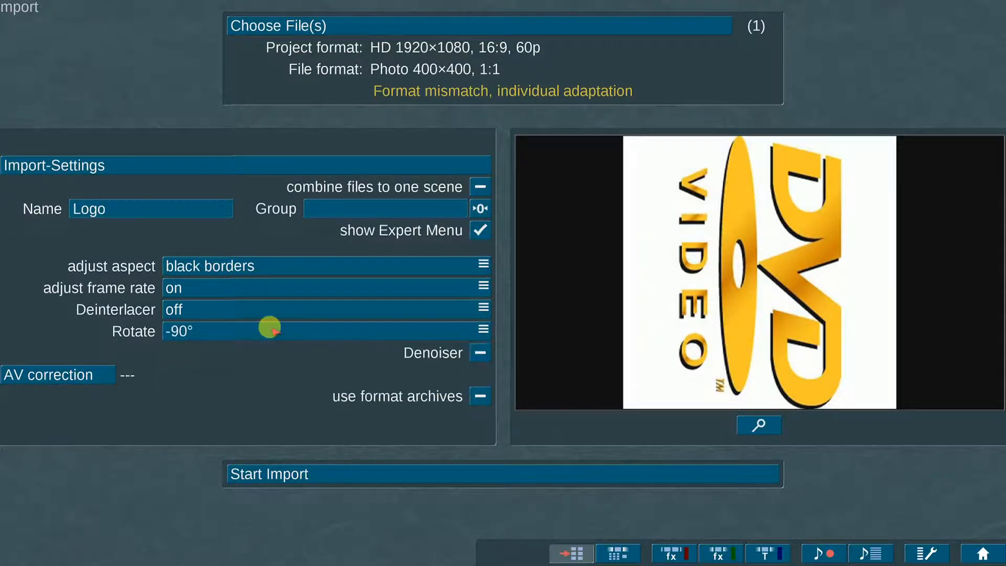
left_click(269, 327)
left_click(181, 382)
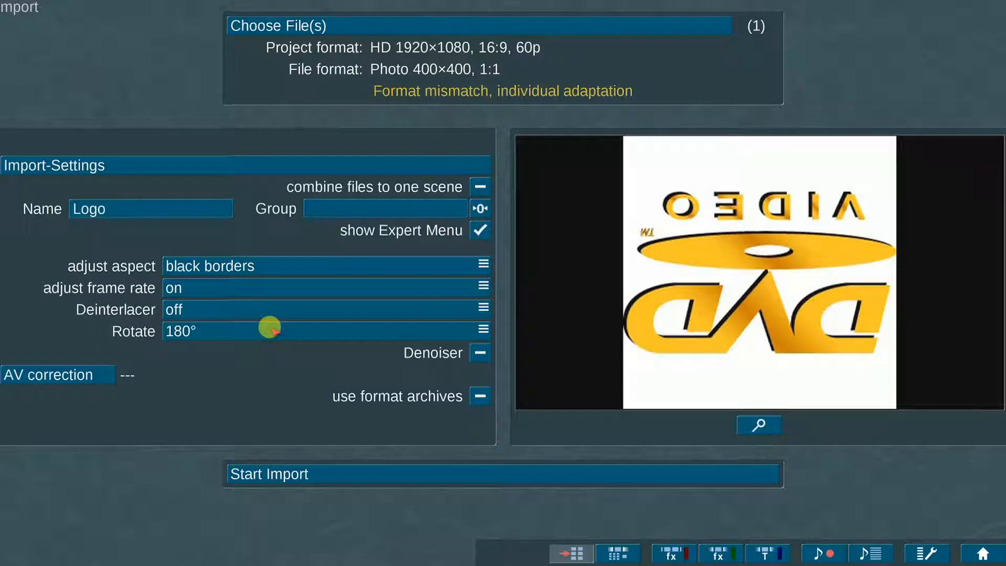
left_click(270, 328)
left_click(267, 330)
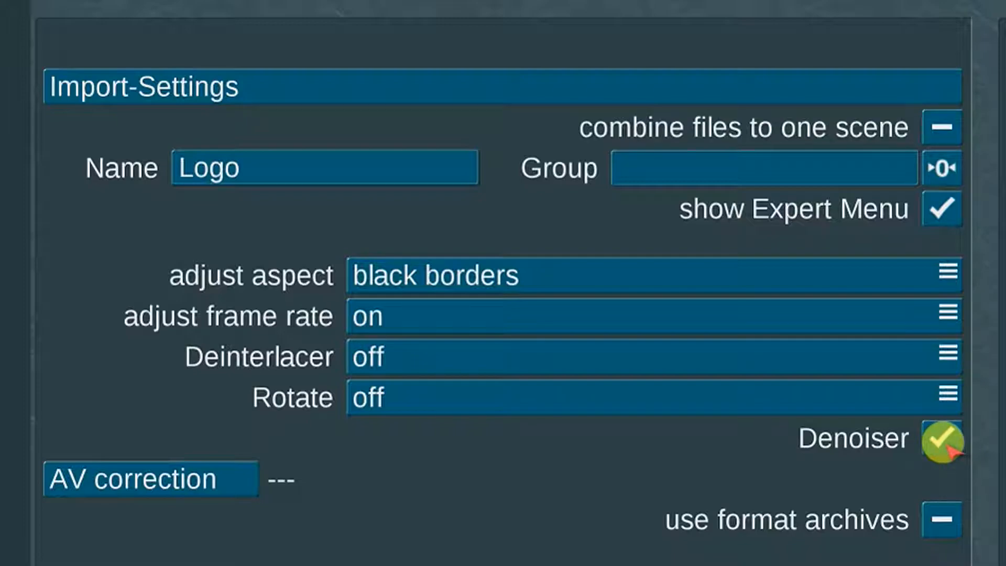
left_click(948, 446)
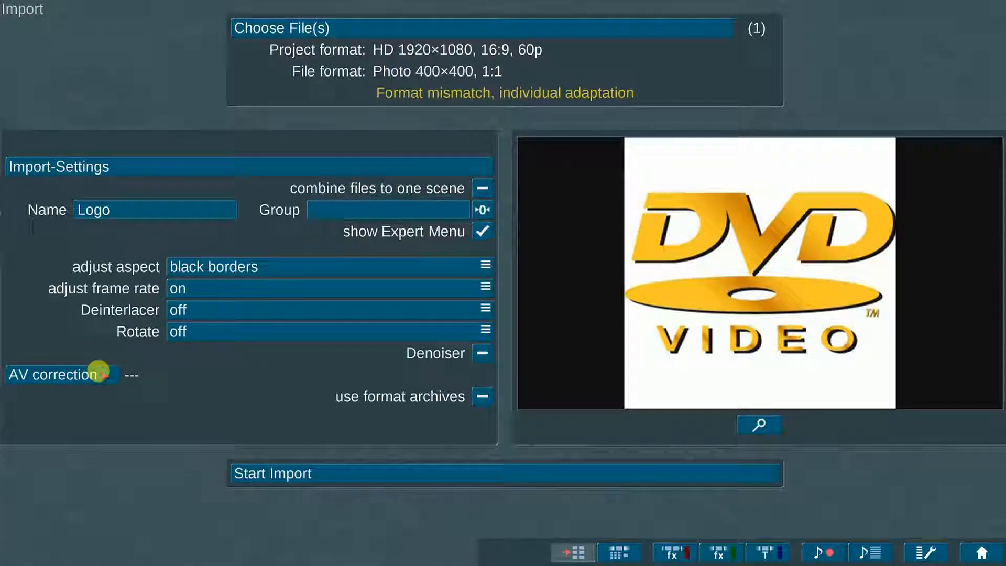
Step: Try AV correction with brightness 76%, contrast 182%, saturation 200%, gamma -41 and volume -14 dB, and toggle the use of format archives
left_click(99, 371)
left_click_drag(271, 185, 259, 250)
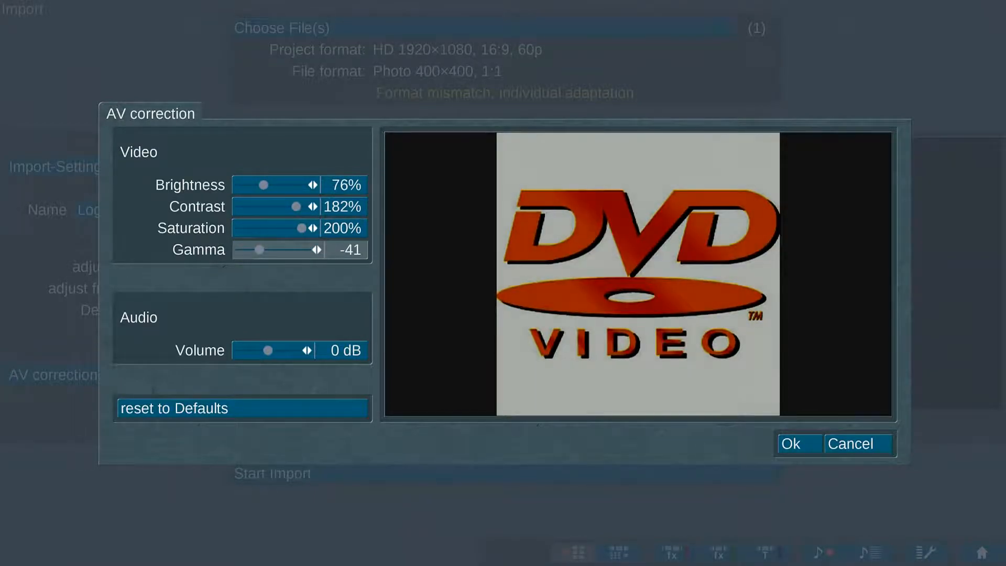
left_click_drag(268, 350, 248, 350)
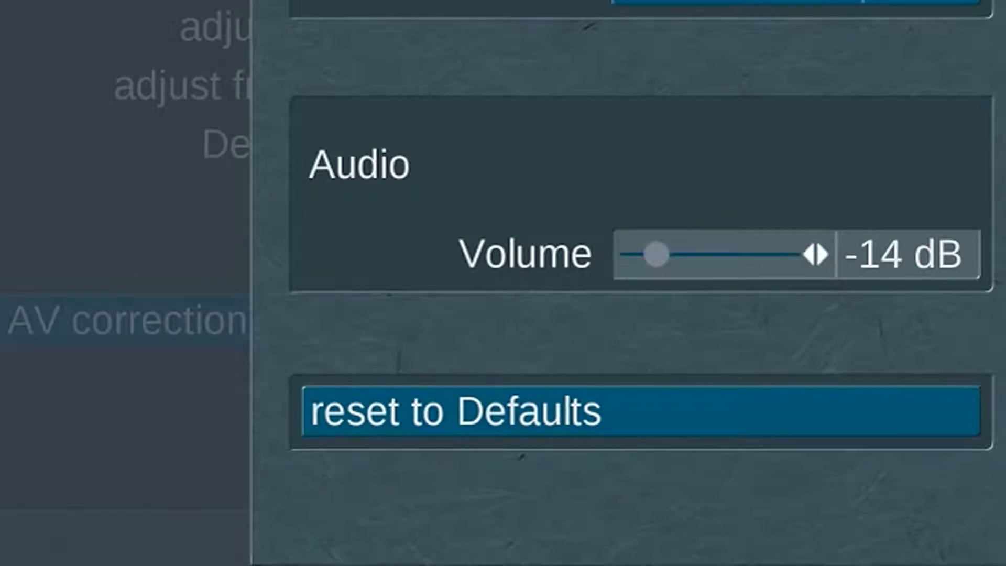
left_click_drag(656, 255, 708, 254)
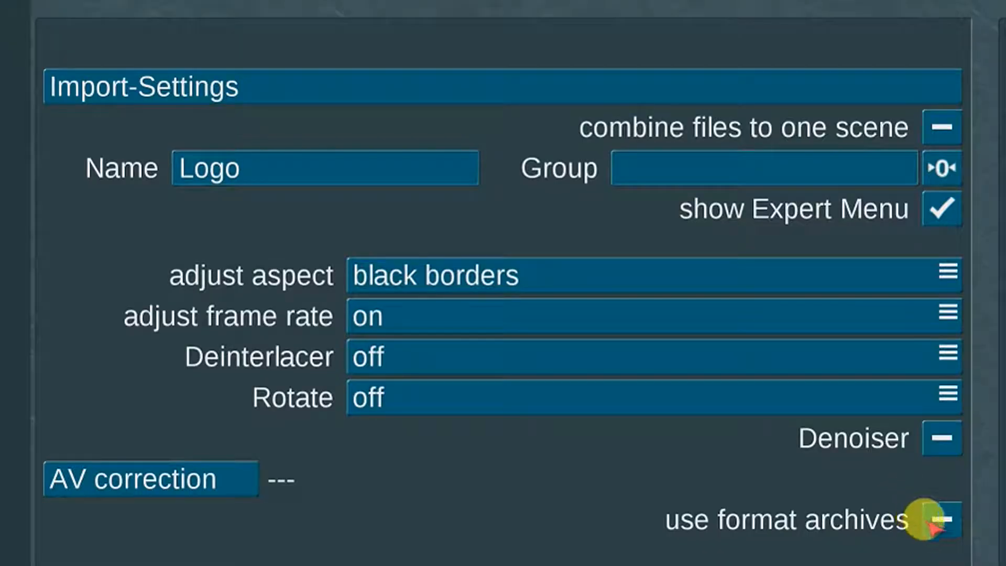
left_click(934, 522)
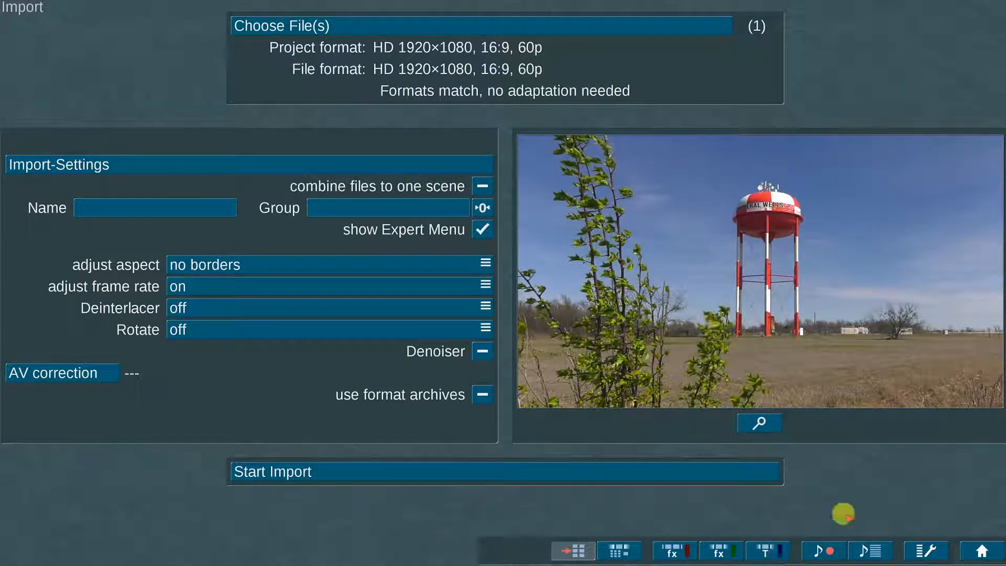
Step: Preview the water tower clip at full size, close the preview and start the clip's import
left_click(766, 420)
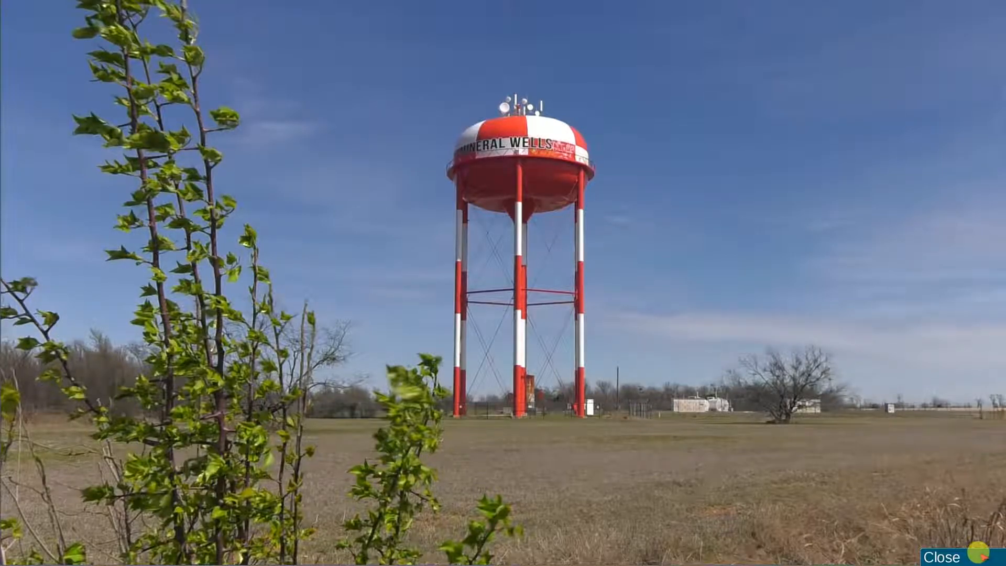
left_click(979, 553)
left_click(511, 468)
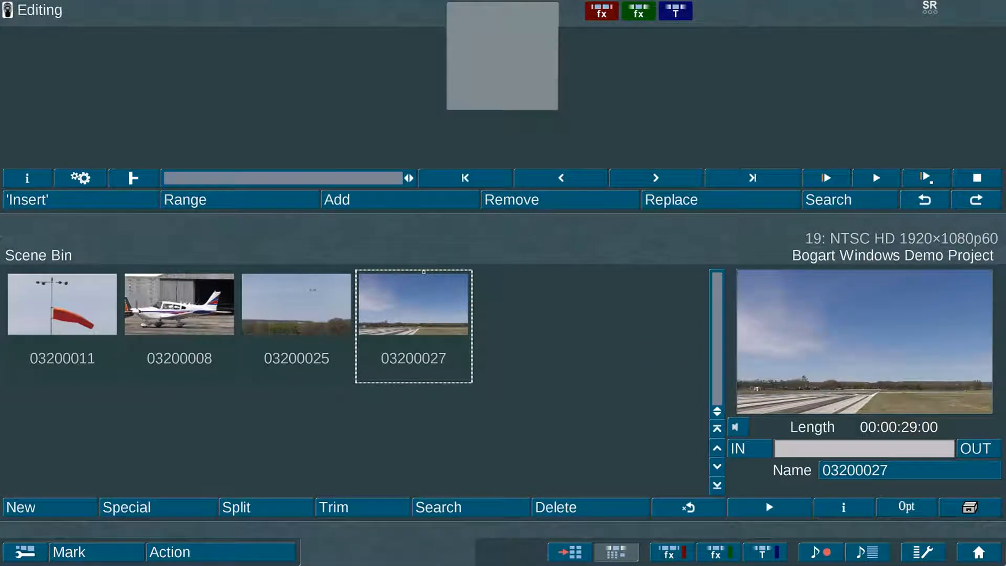
Step: Trim scene 03200025 to an IN point of 00:00:07:41 and an OUT point of 00:00:12:25, and return to the Scene Bin
left_click(288, 300)
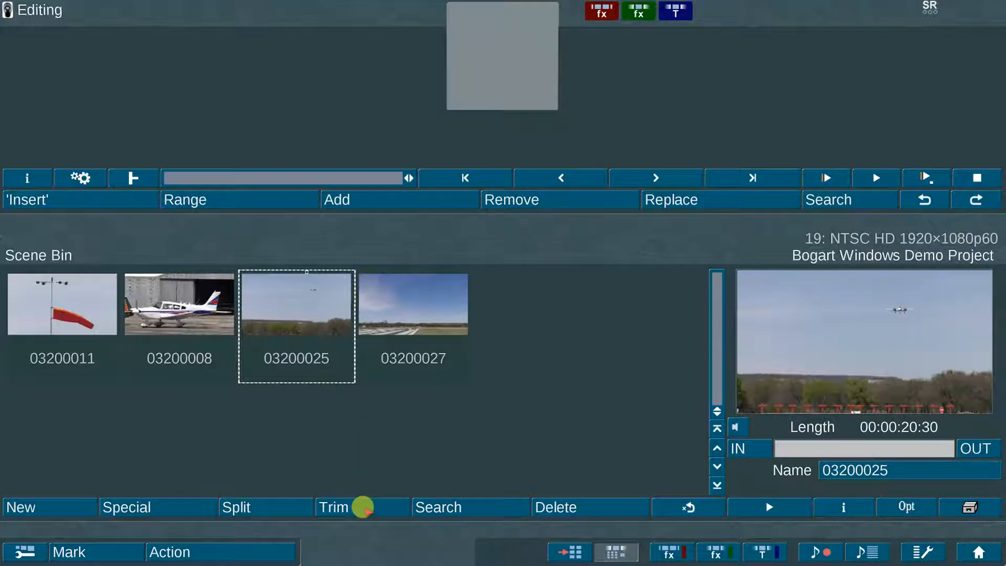
left_click(363, 507)
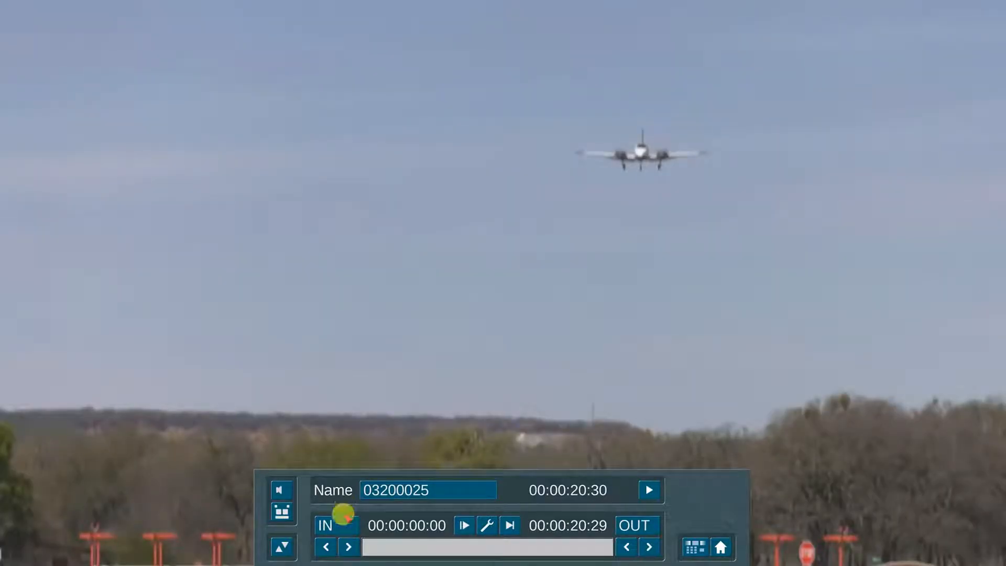
left_click(331, 524)
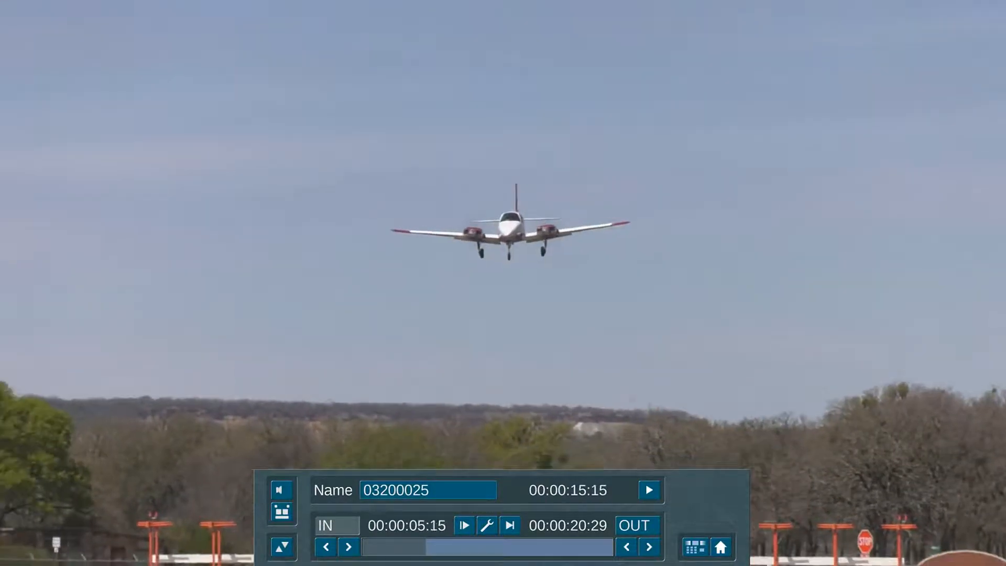
left_click(332, 522)
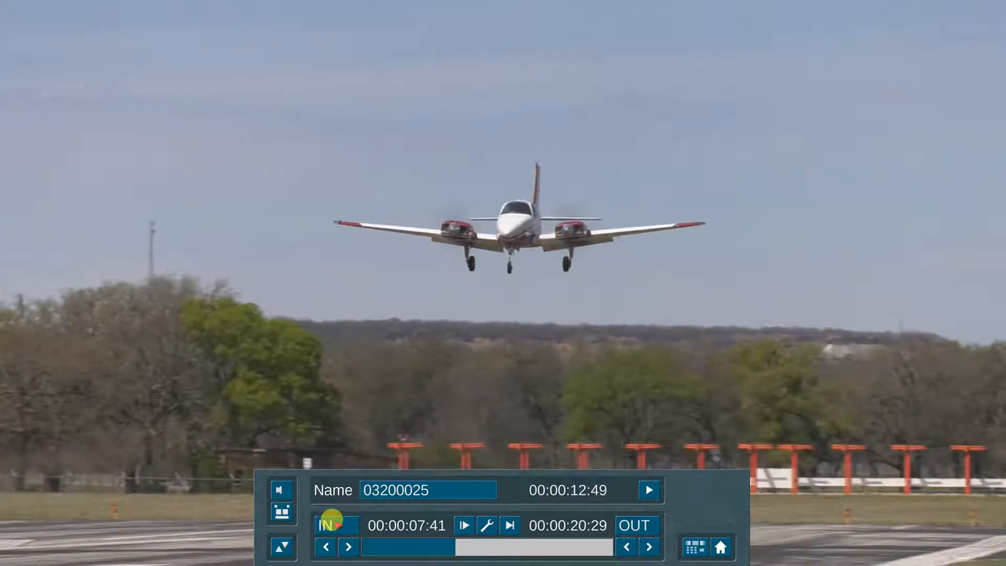
left_click(641, 521)
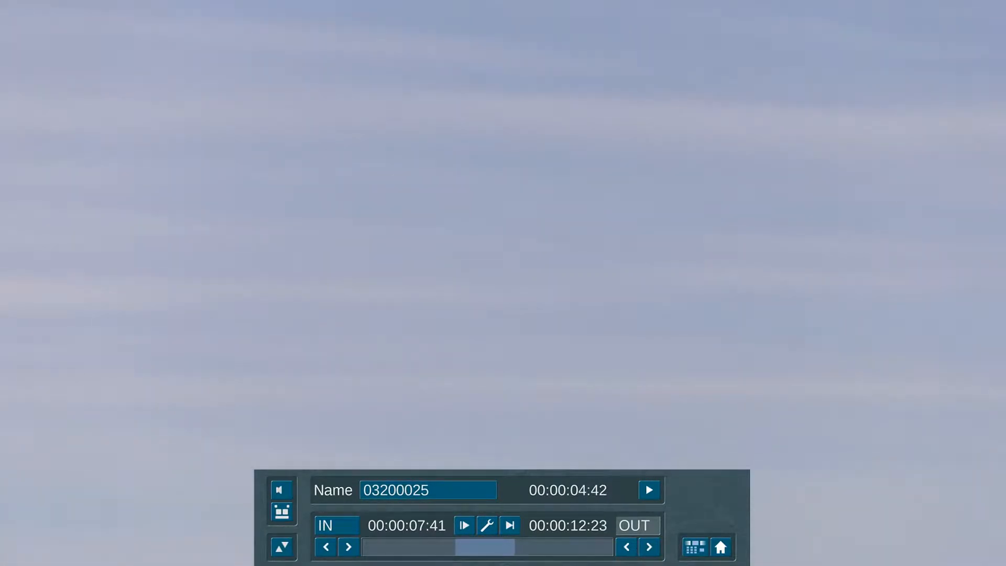
left_click(638, 527)
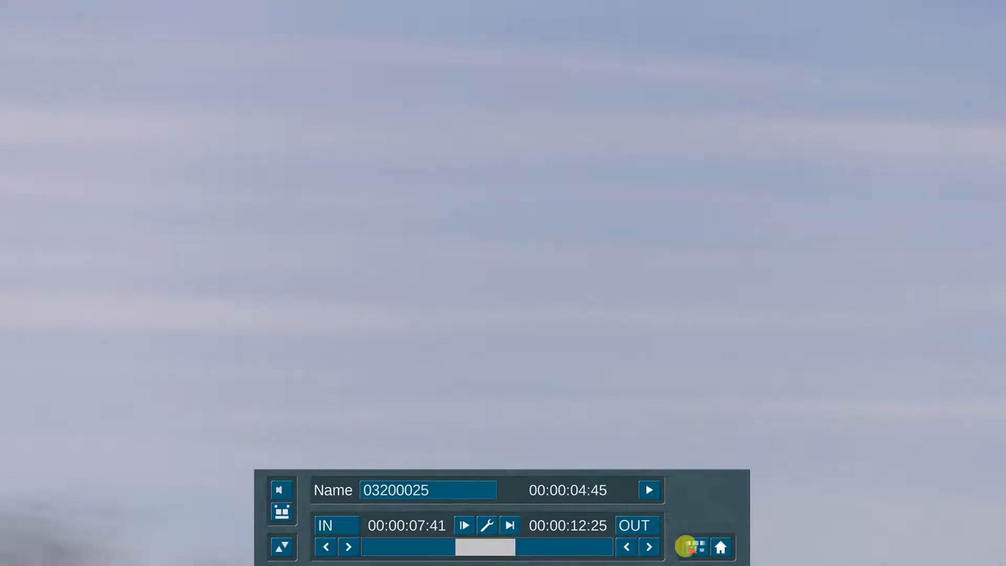
left_click(688, 547)
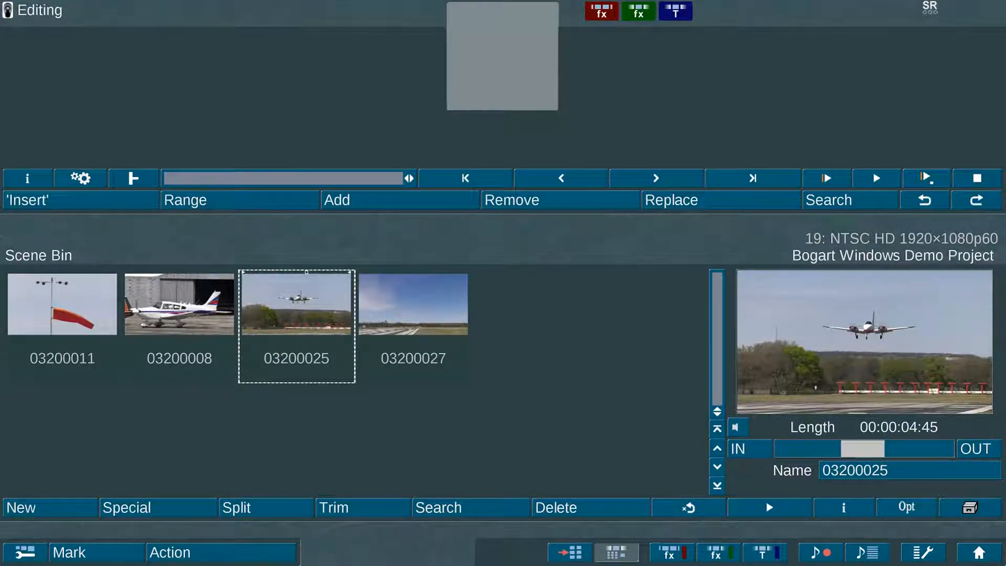
Step: Select scene 03200027 and try the Advanced split mode in the scene options
left_click(409, 292)
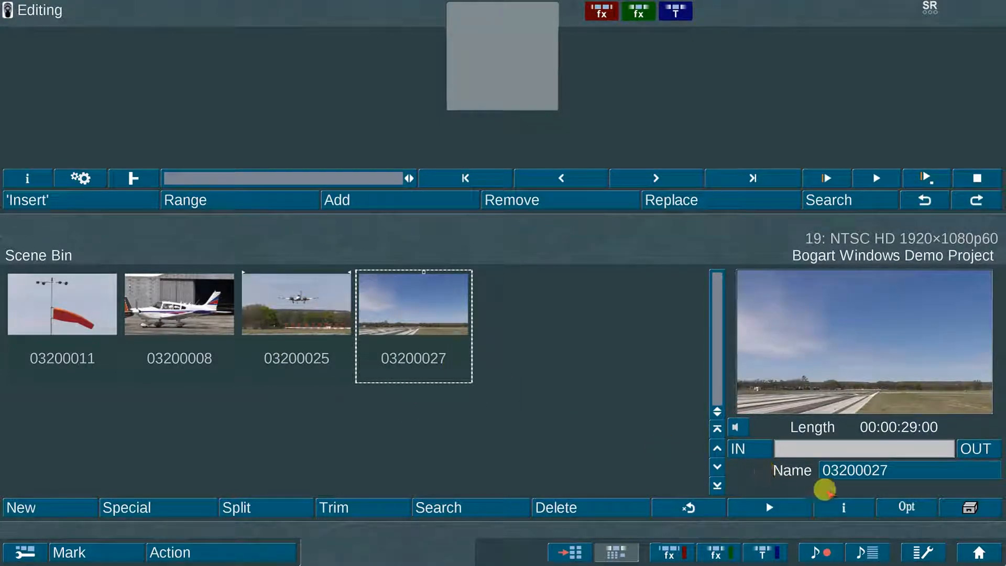
left_click(904, 504)
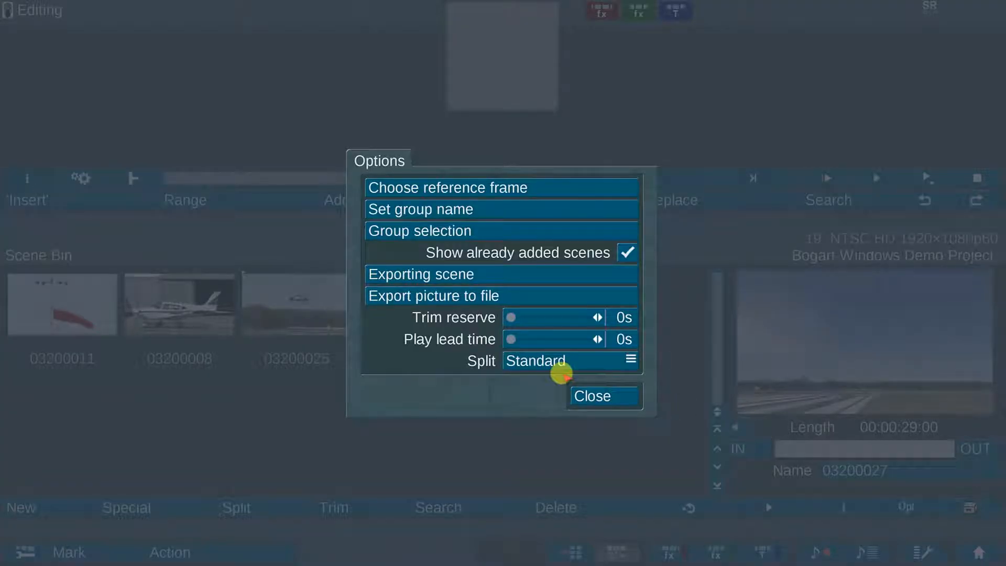
left_click(562, 365)
left_click(567, 360)
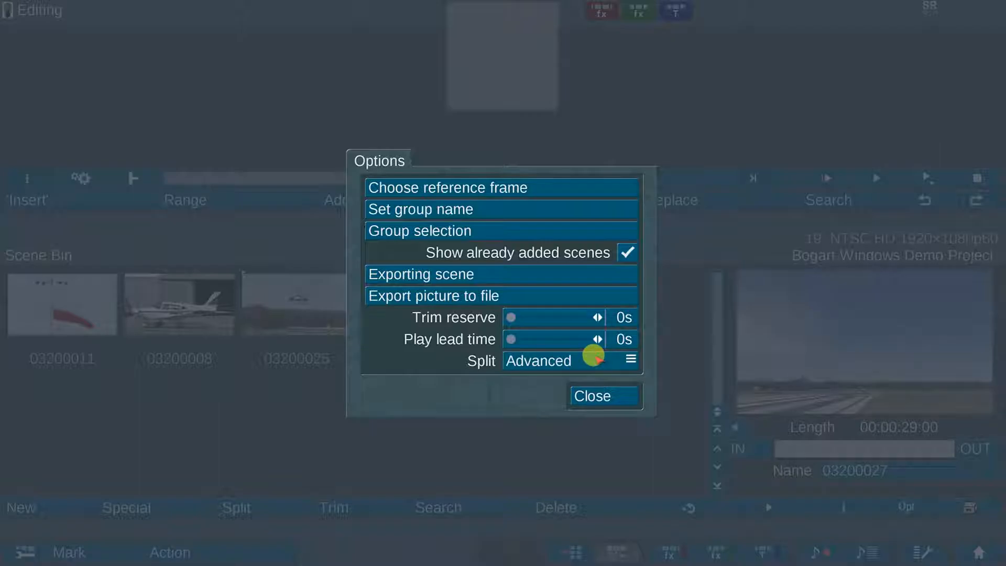
left_click(596, 358)
left_click(591, 357)
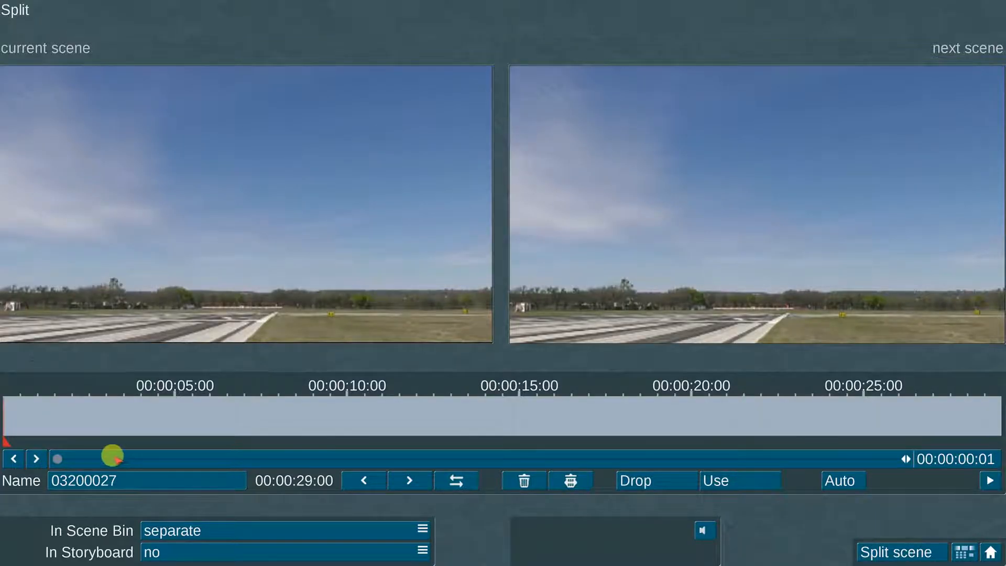
Step: Move the split position partway into scene 03200027 in the advanced split view and try the Drop and Use markings
mouse_move(112, 459)
left_mouse_down()
mouse_move(100, 459)
mouse_move(435, 459)
left_mouse_up()
left_click(663, 474)
left_click(760, 472)
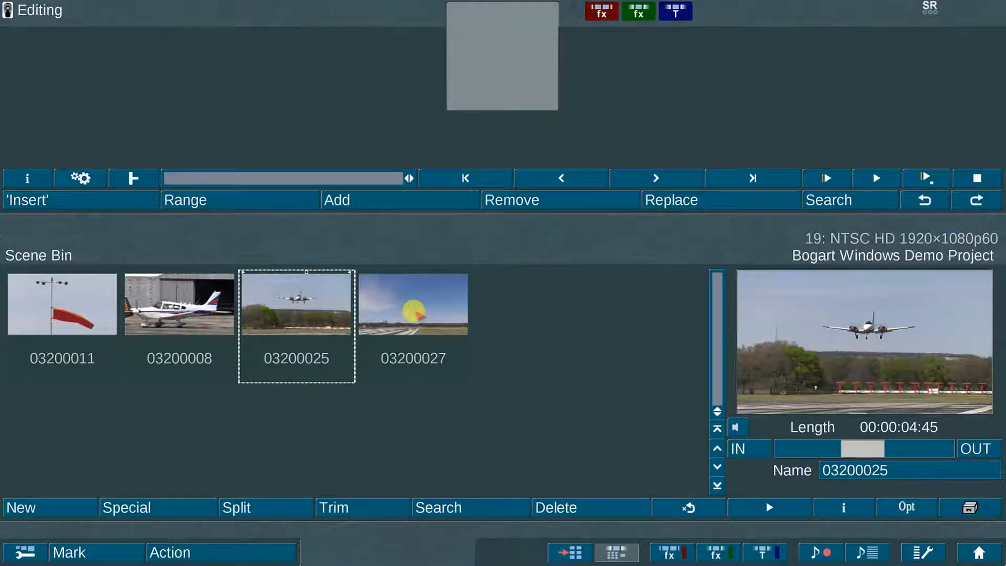
Step: Open scene 03200027 for standard splitting and set the first split position at 00:00:05:59
left_click(414, 311)
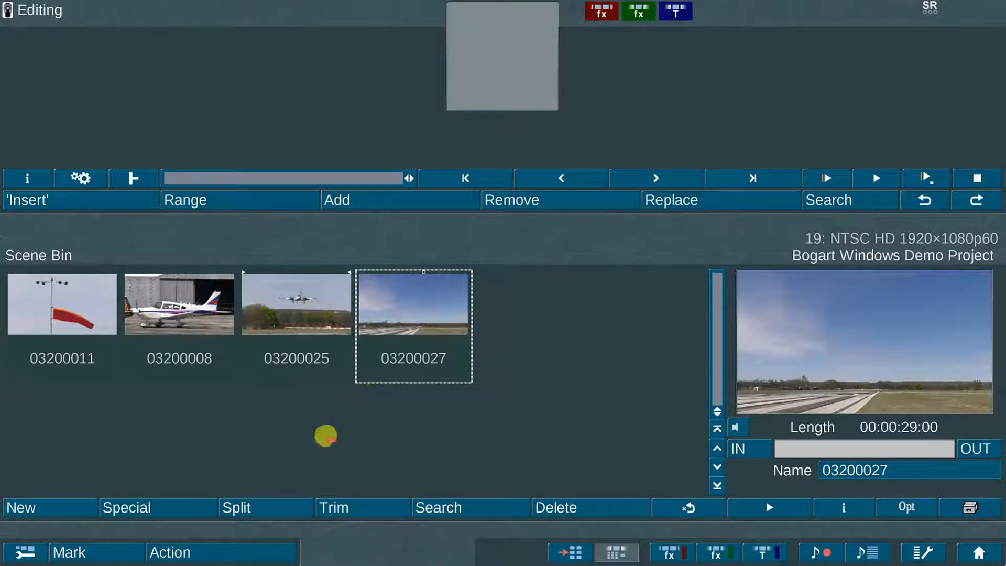
left_click(267, 502)
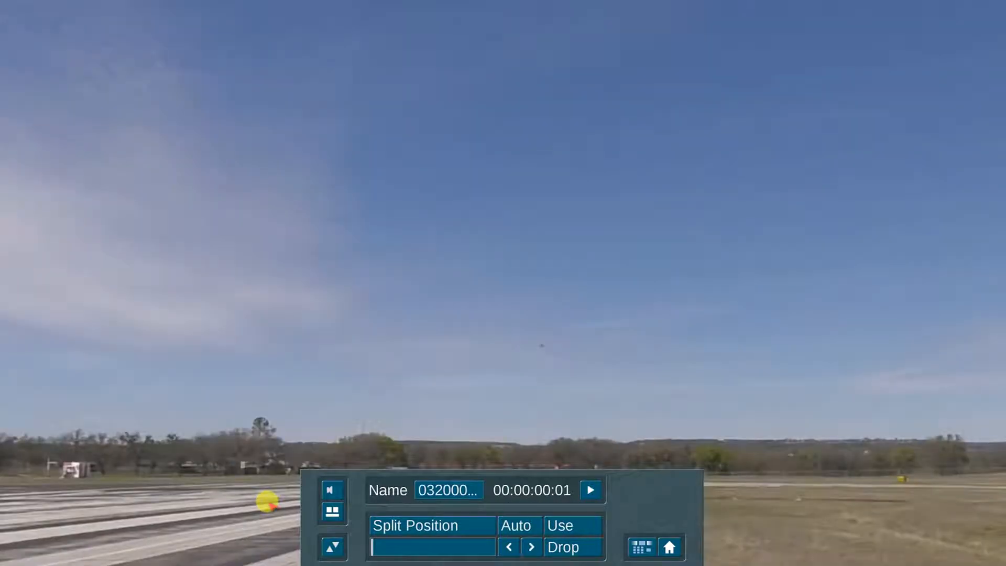
left_click(420, 526)
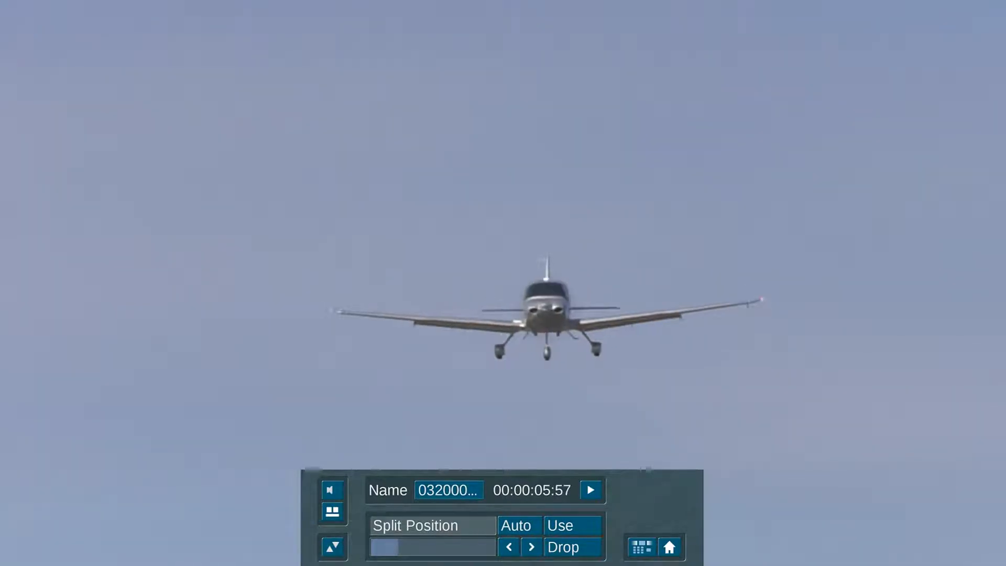
left_click(420, 524)
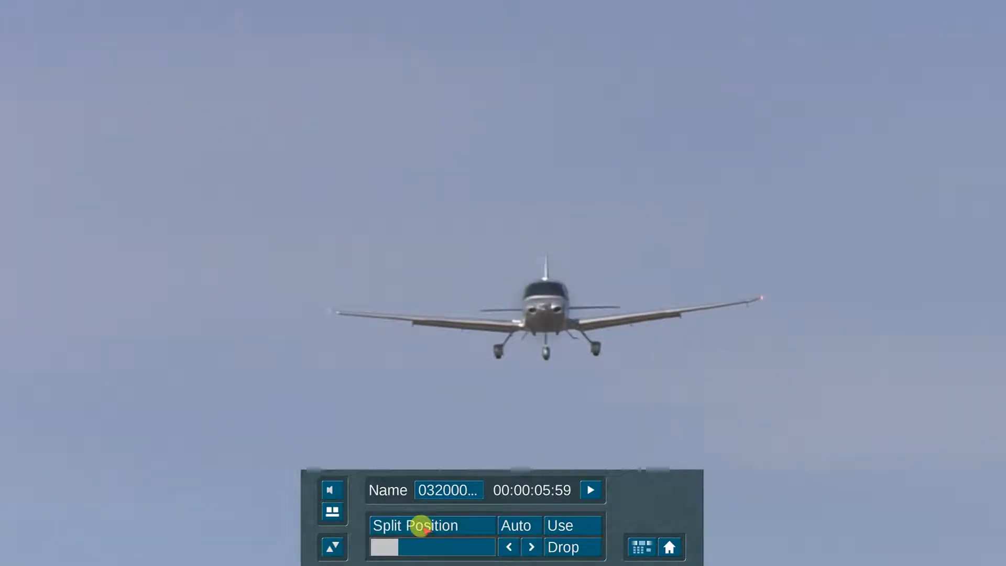
Step: Keep the first 00:00:05:59 of scene 03200027, and split off two more parts of about 00:00:07:47 and 00:00:02:13 for use
left_click(588, 525)
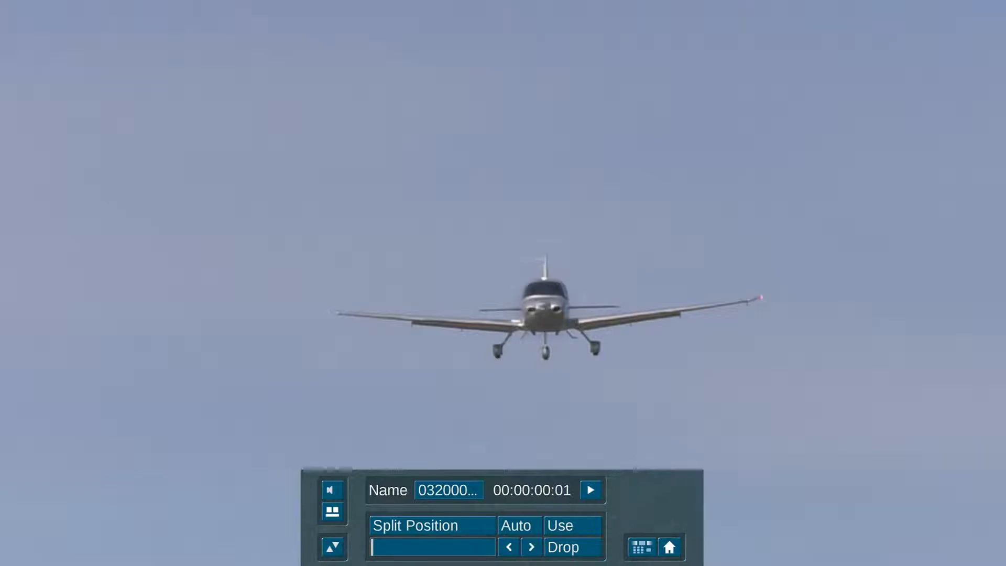
left_click(449, 523)
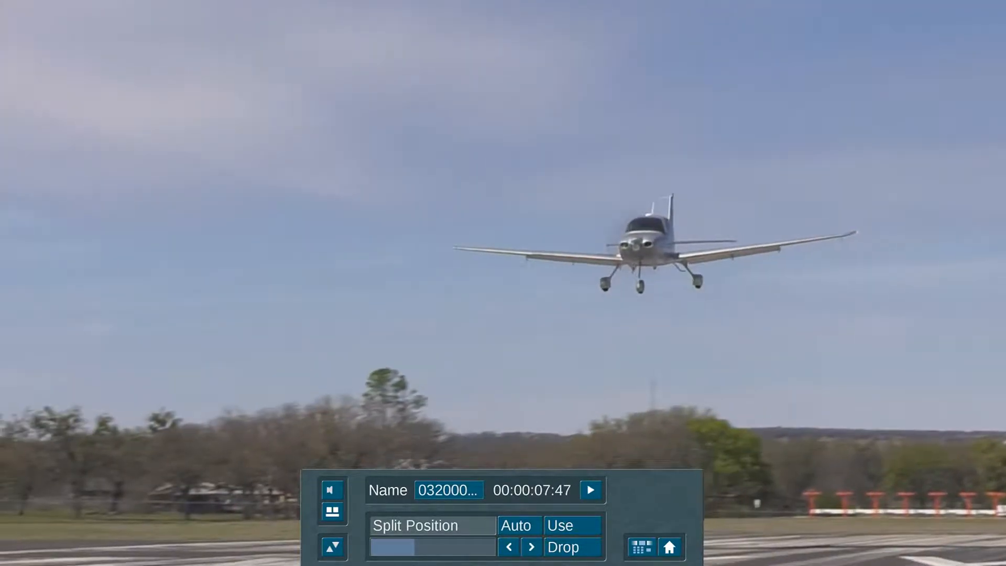
left_click(656, 507)
left_click(406, 529)
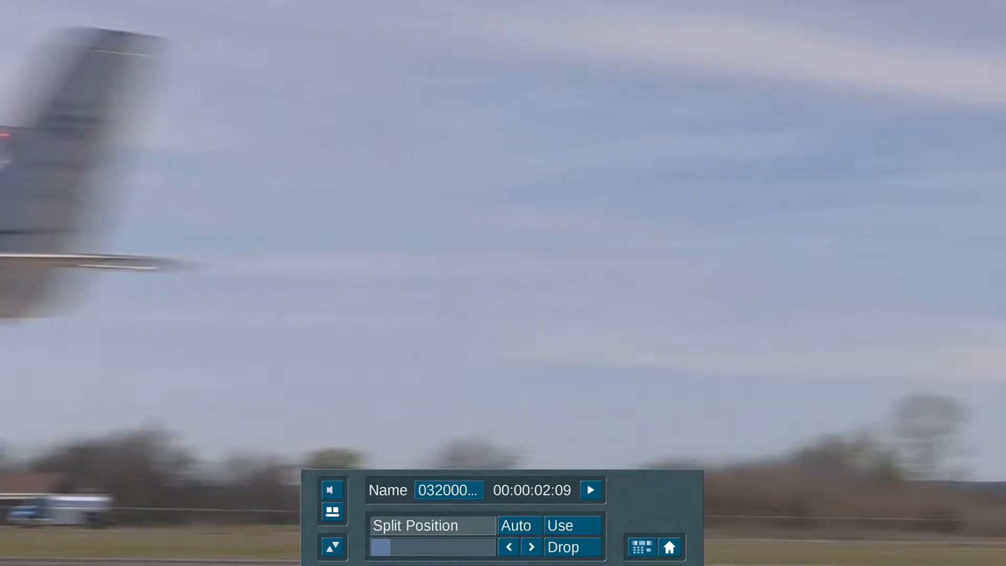
left_click(548, 524)
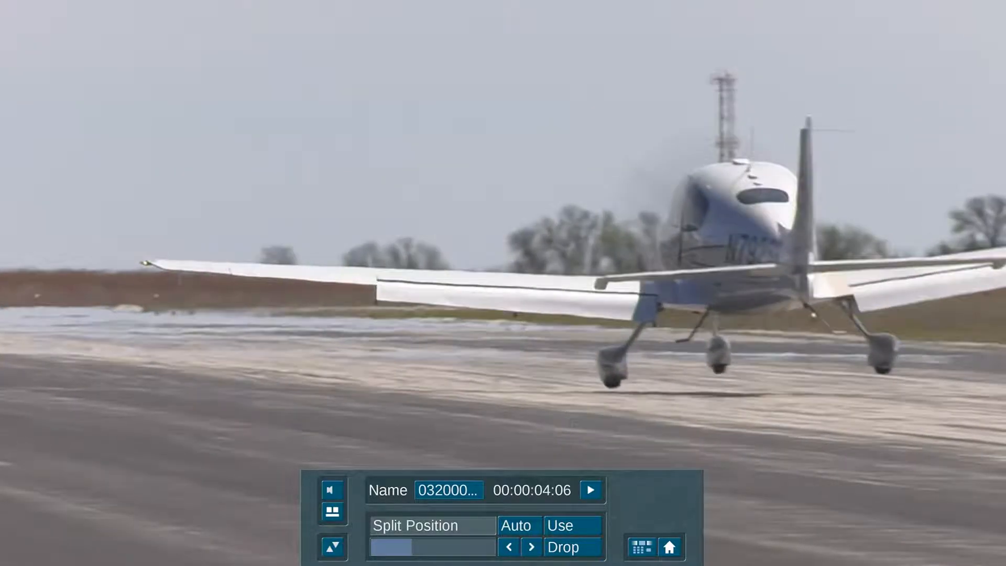
Step: Drop the next part of about 00:00:04:06, split off 00:00:08:29 for use, and drop the remaining footage to finish splitting
left_click(572, 546)
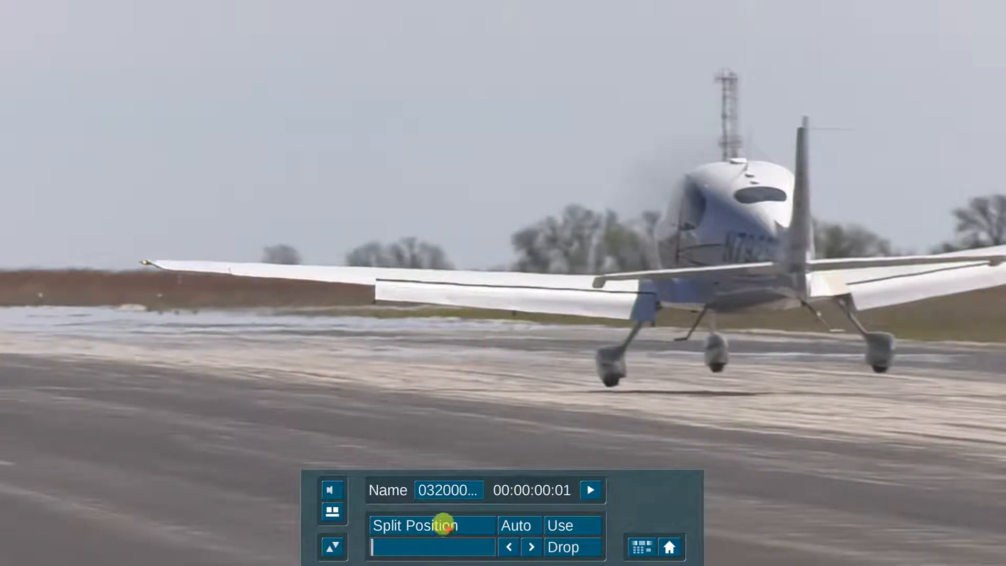
left_click(443, 525)
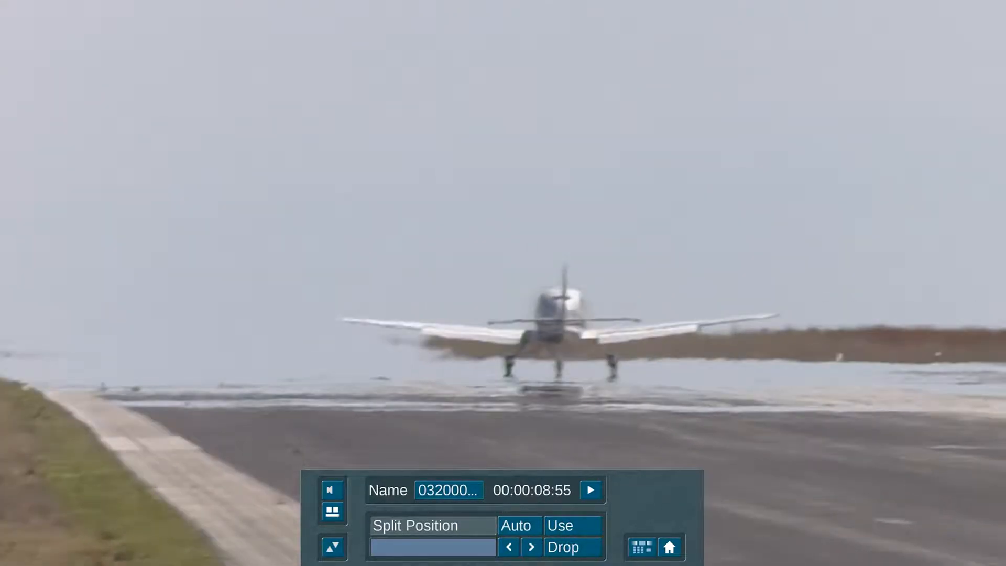
left_click(579, 525)
left_click(579, 524)
left_click(455, 524)
left_click(487, 537)
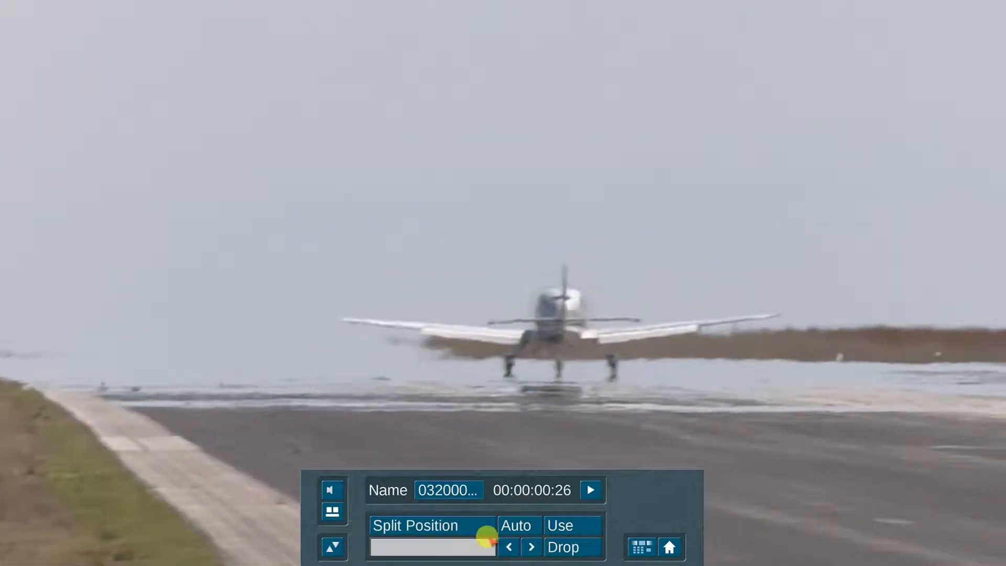
left_click(560, 547)
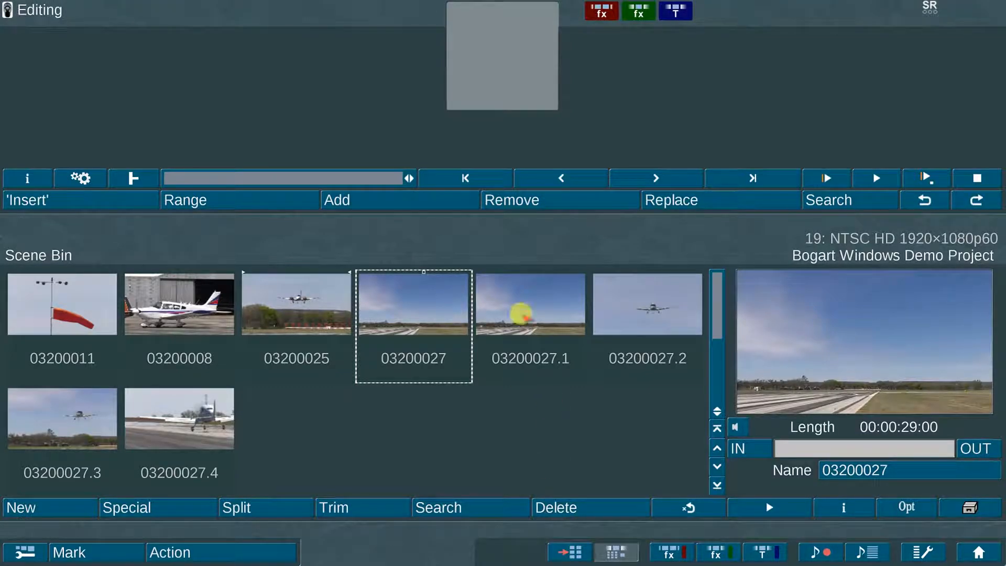
Step: Check the newly split scenes, select scene 03200027.3, and look through the Special effects available for it
left_click(197, 414)
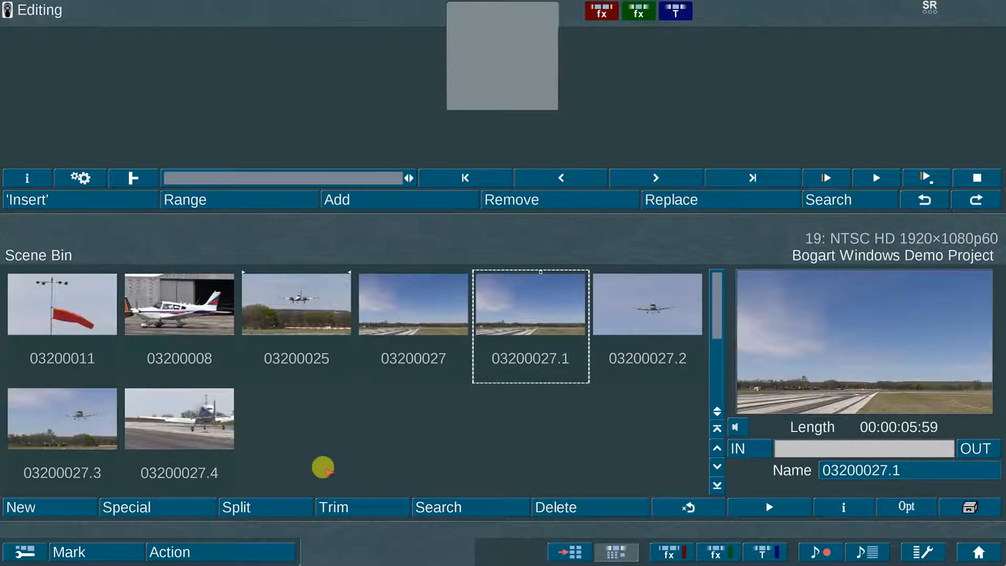
left_click(75, 431)
left_click(162, 507)
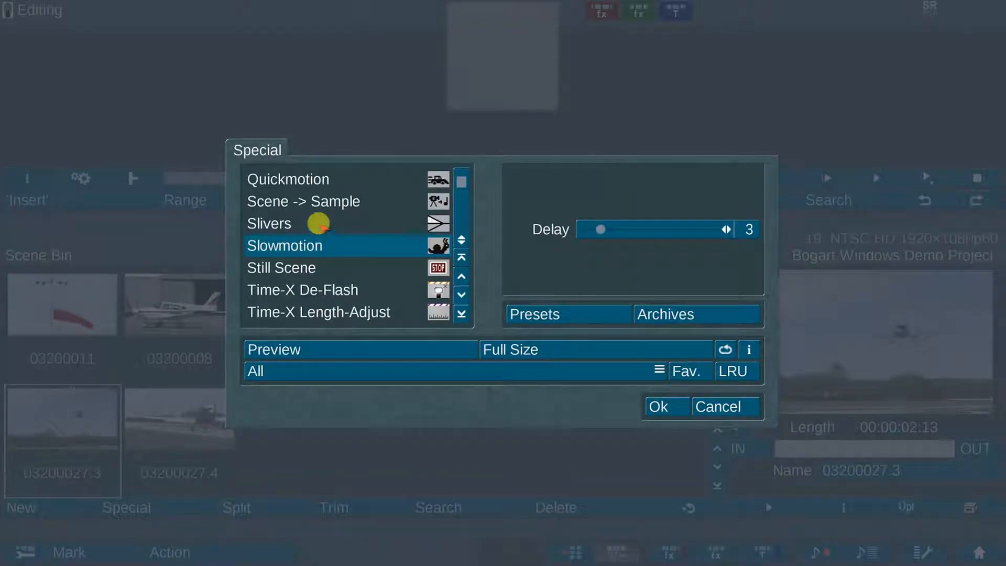
left_click(462, 210)
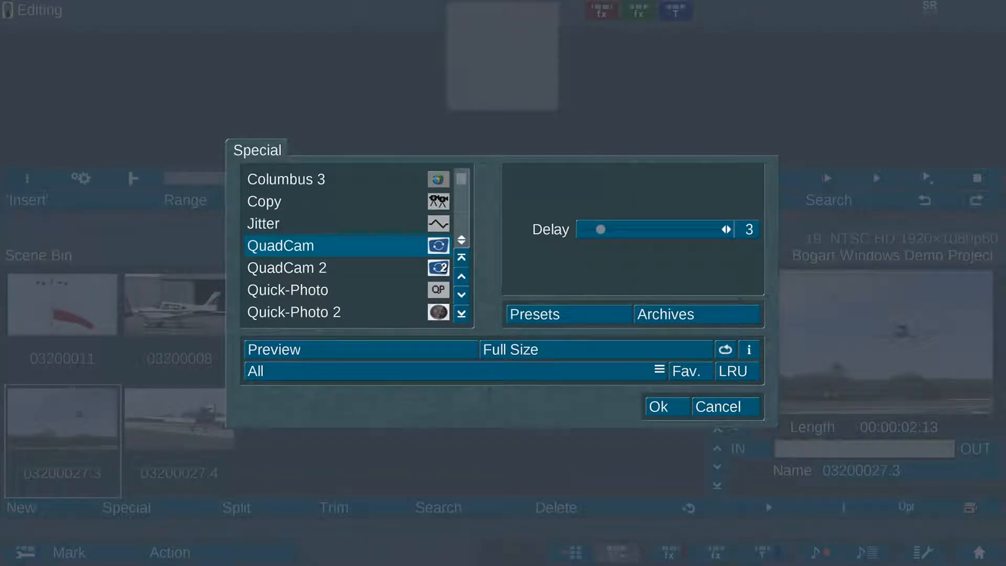
left_click_drag(461, 179, 461, 181)
left_click(279, 223)
left_click(287, 311)
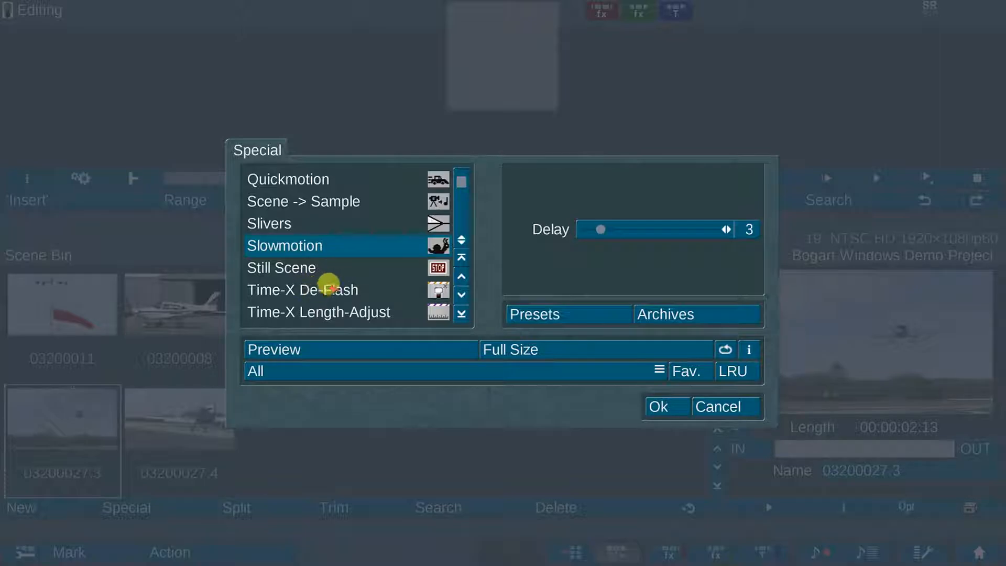
left_click(329, 288)
left_click(322, 311)
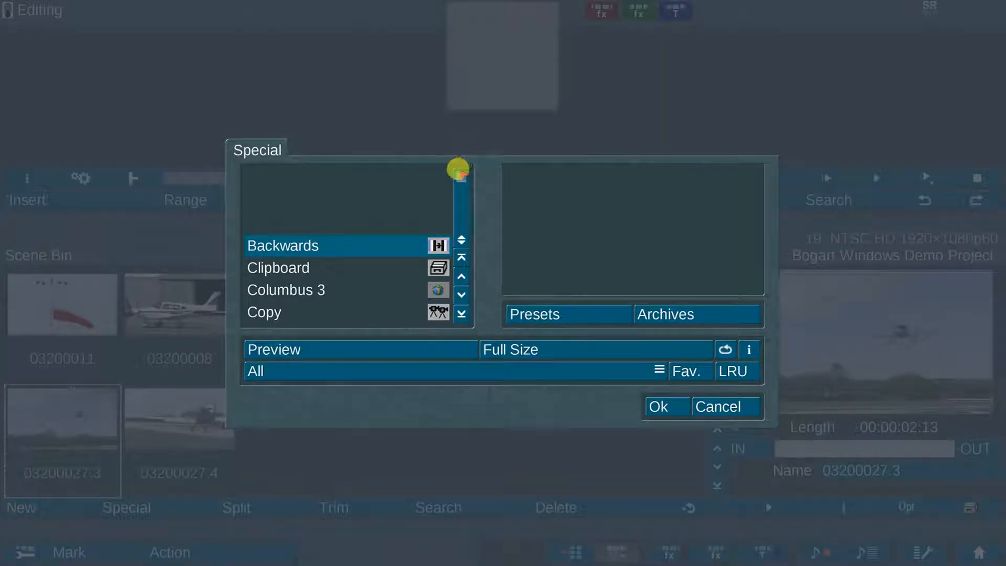
Step: Apply the Slowmotion special effect with a delay of 3 to scene 03200027.3
scroll(458, 166, "down", 10)
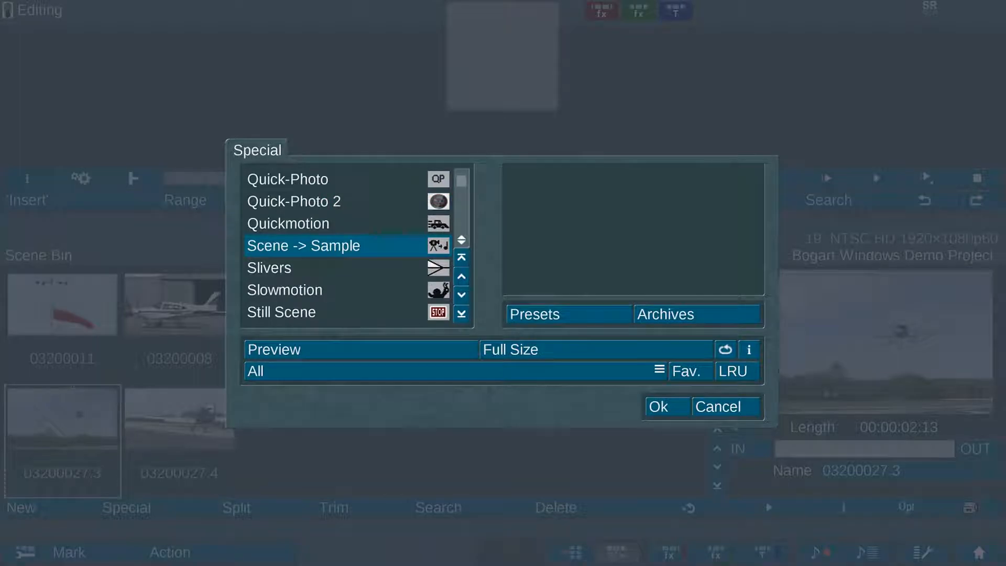
scroll(349, 245, "down", 1)
scroll(458, 173, "down", 1)
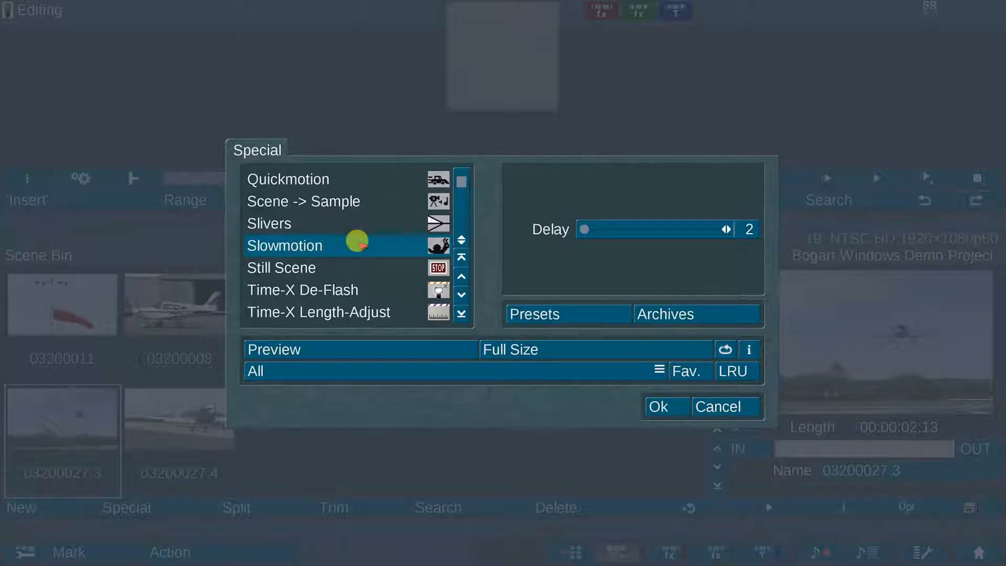
left_click(637, 227)
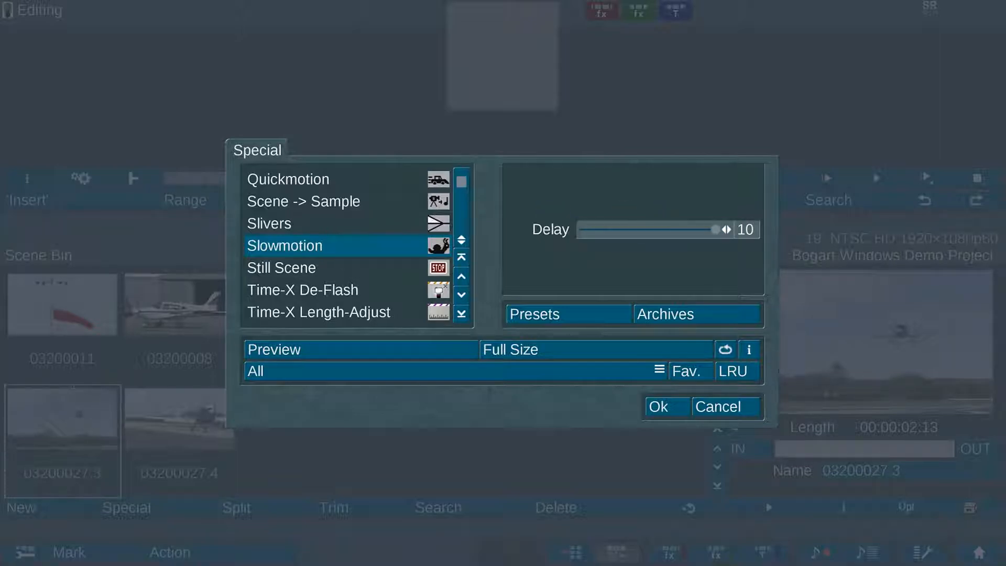
left_click(599, 227)
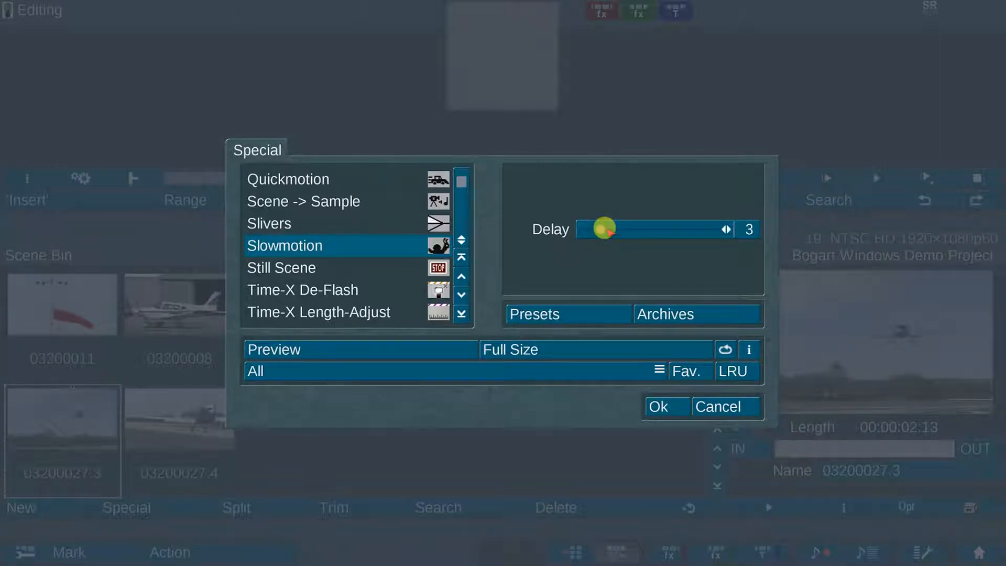
left_click(669, 406)
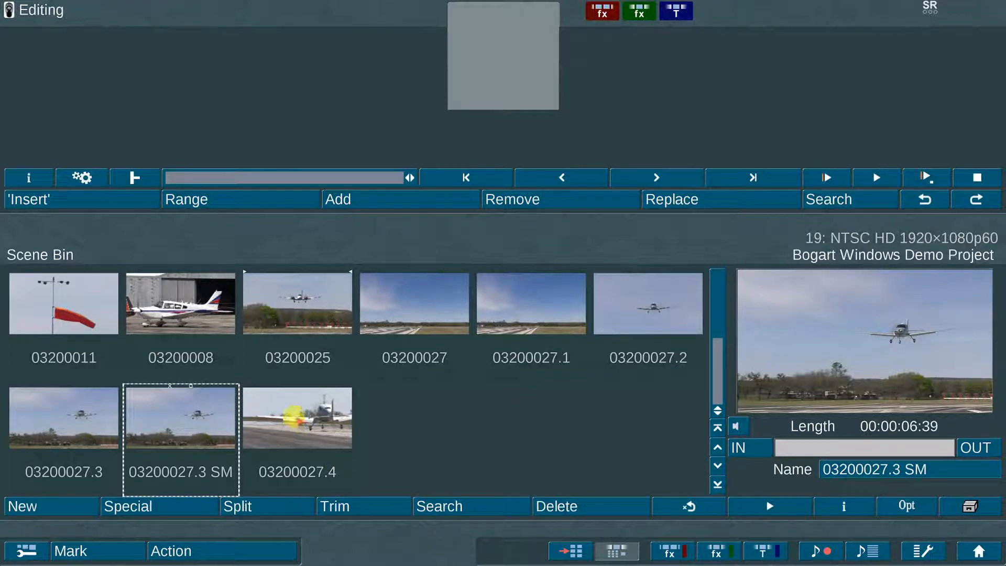
Step: Apply the Quickmotion special effect with an acceleration of 5 to scene 03200027.4
left_click(294, 417)
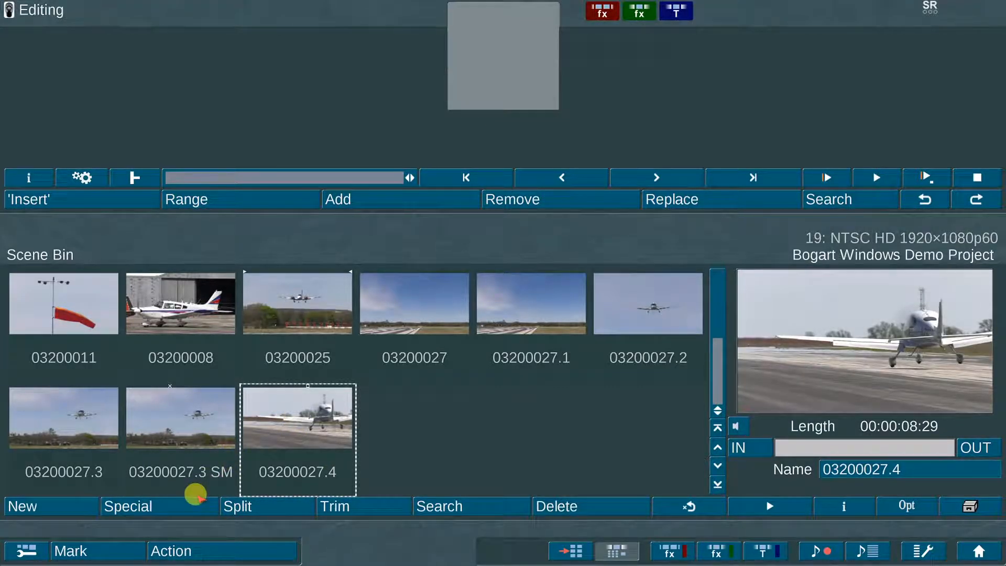
left_click(182, 504)
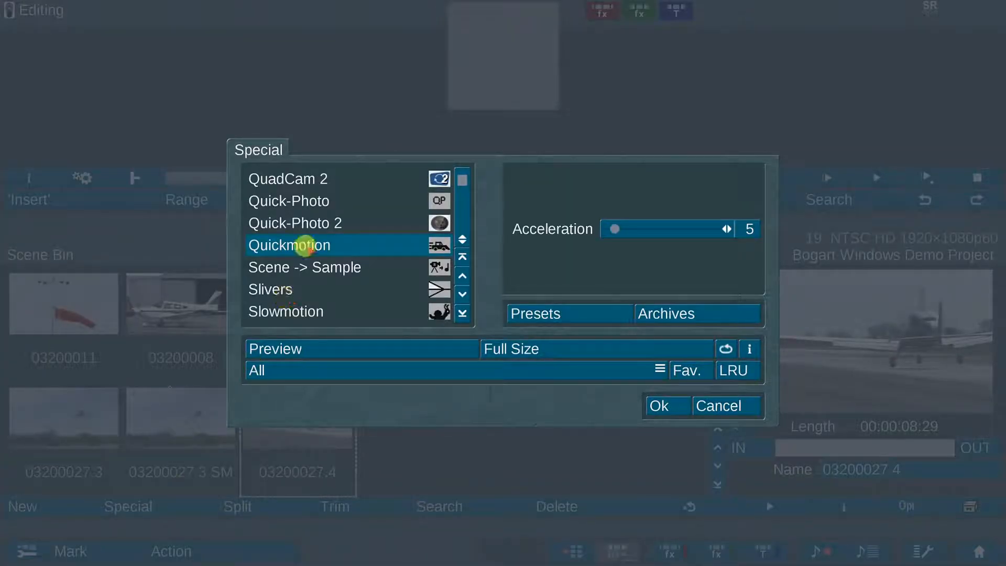
left_click(308, 219)
left_click(299, 265)
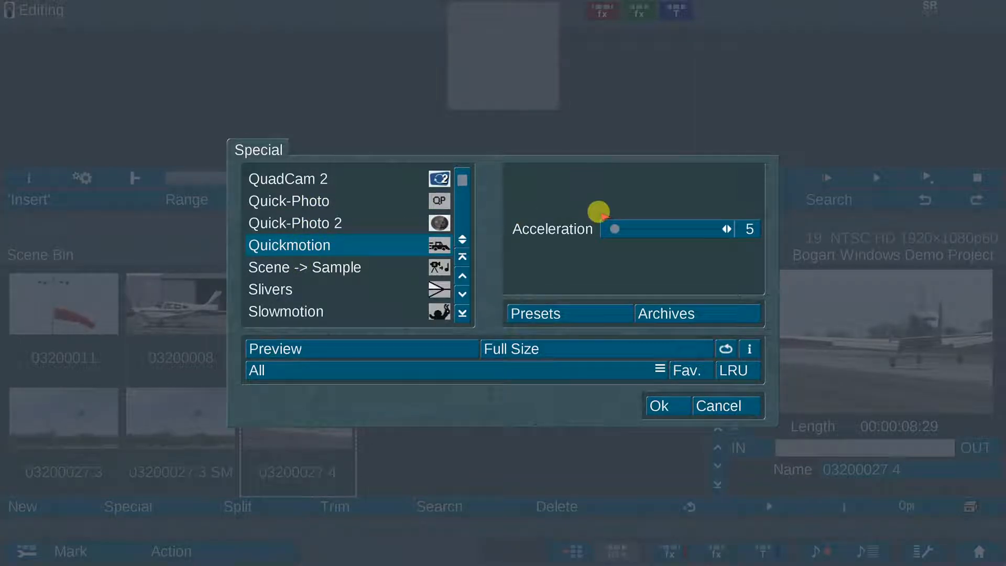
left_click_drag(614, 228, 660, 229)
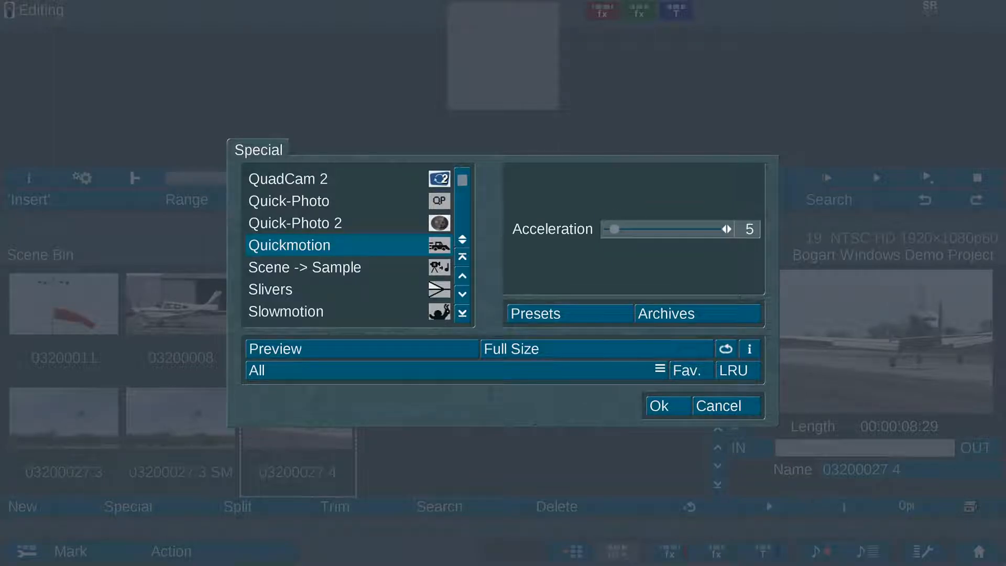
left_click(660, 406)
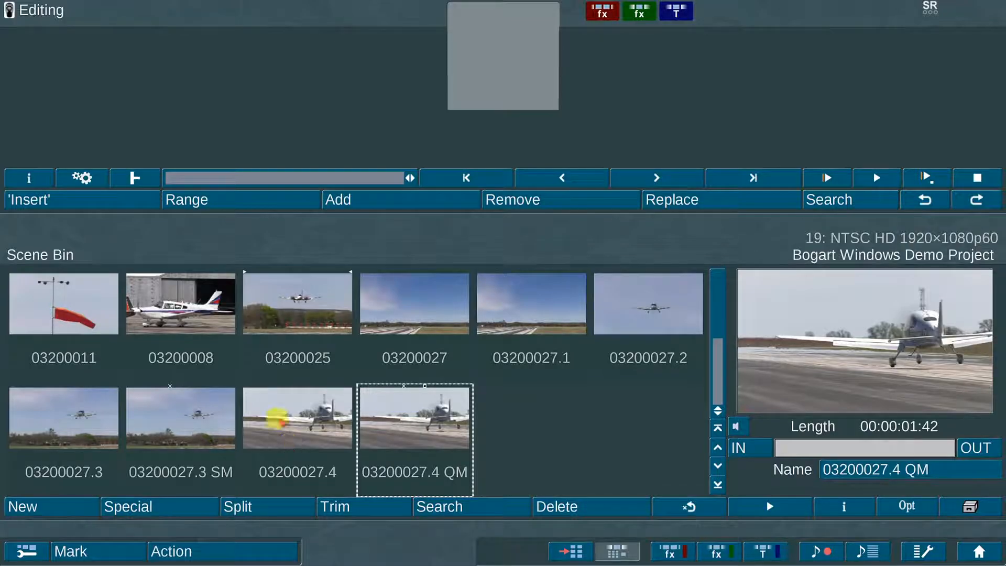
Step: Try placing scene 03200008 in the storyboard, and remove it again
left_click(187, 285)
left_click(438, 180)
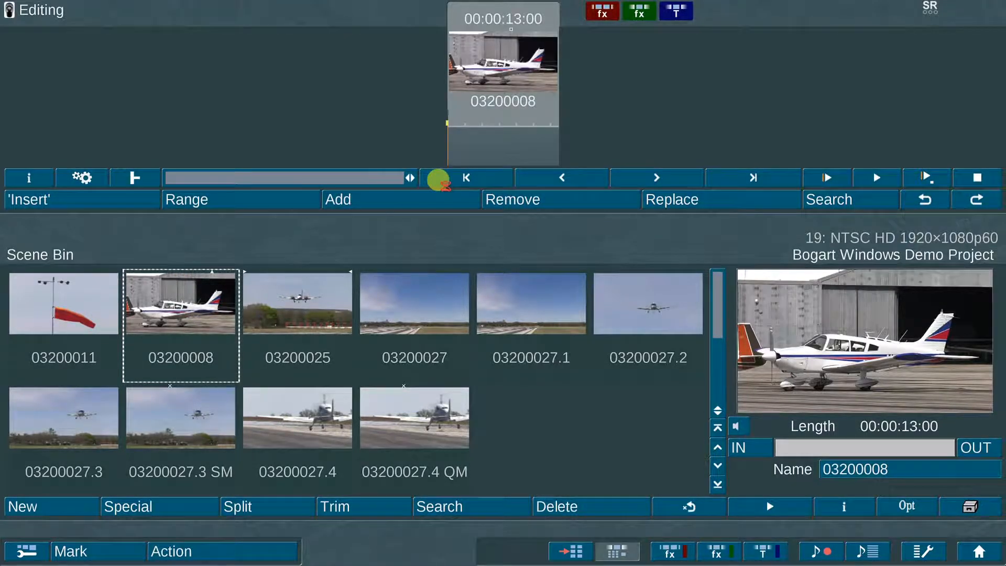
left_click(514, 198)
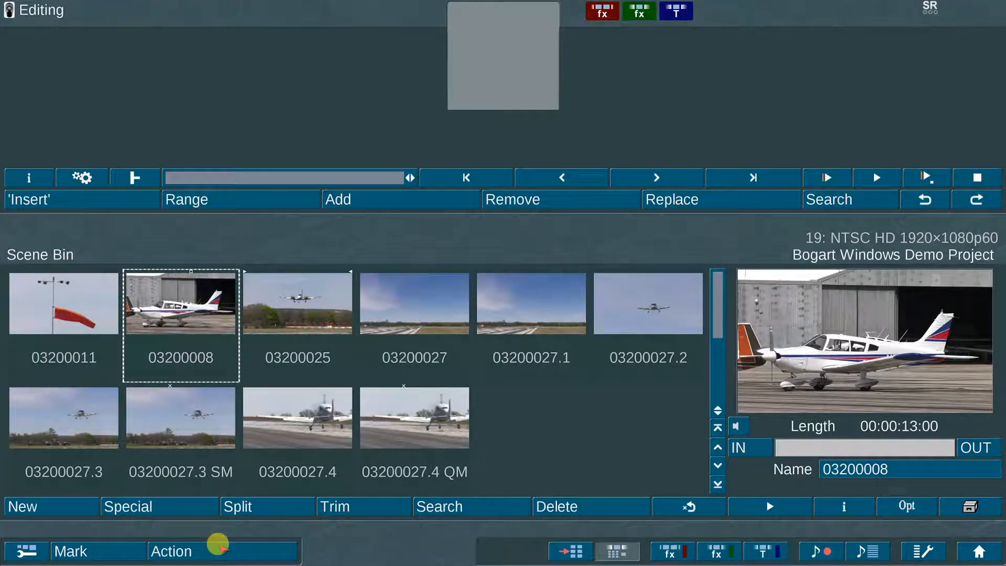
Step: Mark all scenes in the Scene Bin and insert them together into the empty storyboard
left_click(220, 546)
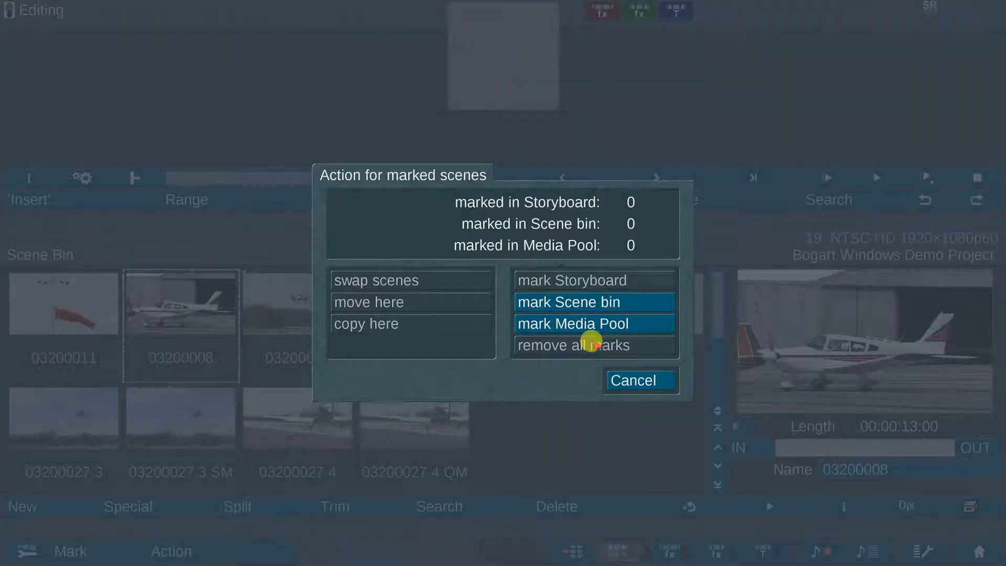
left_click(639, 299)
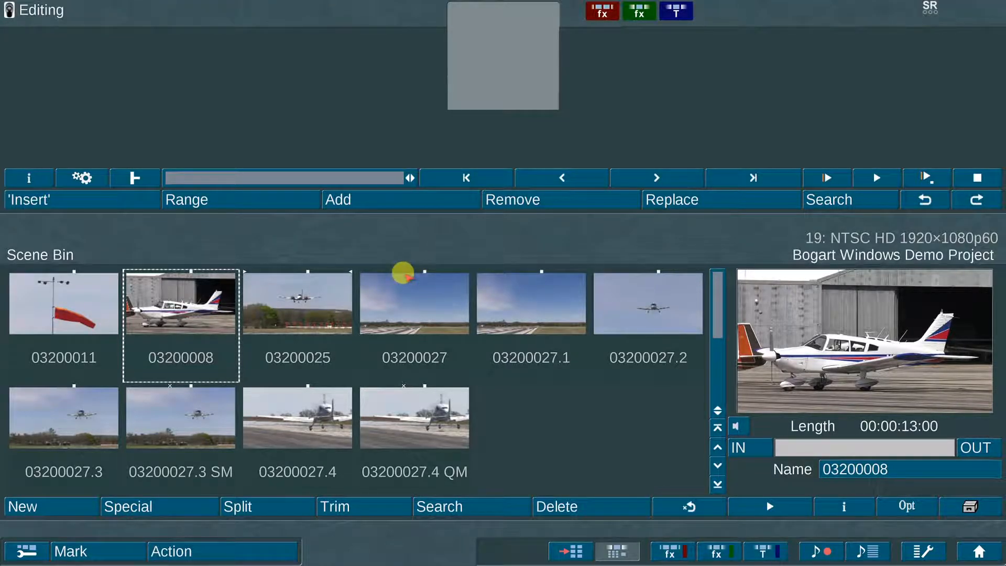
left_click(313, 301)
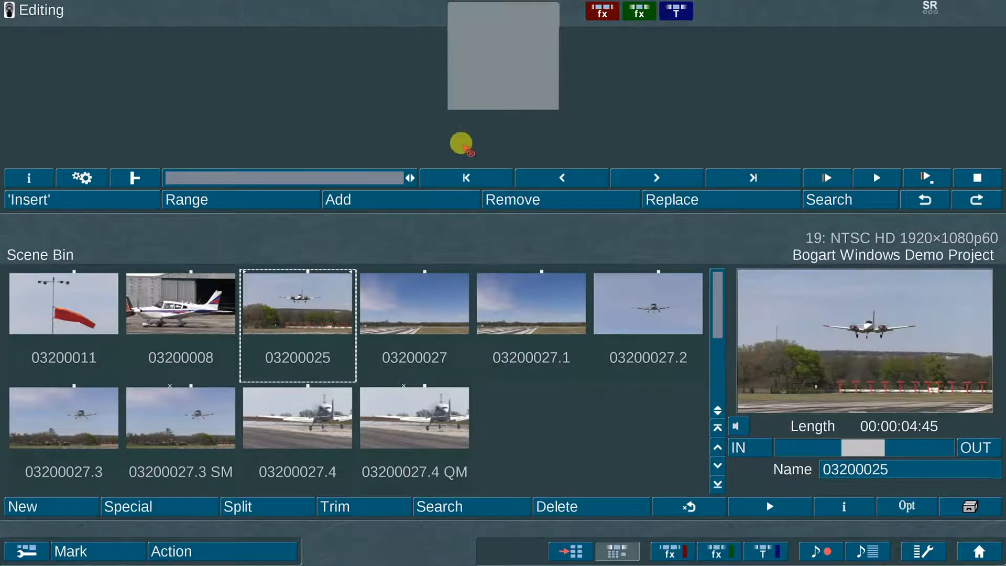
left_click(540, 65)
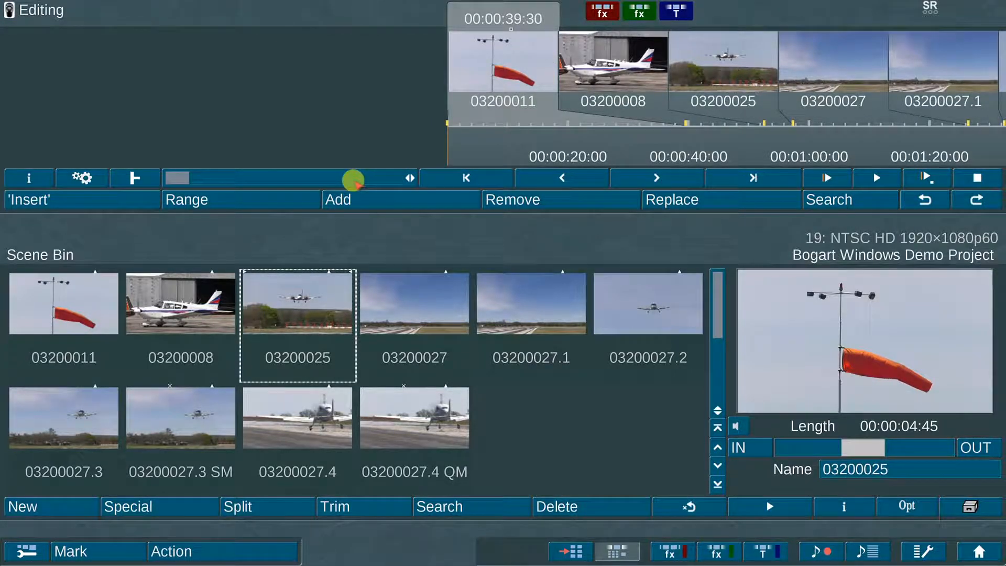
Step: Move through the storyboard to scene 03200027 and scrub along the timeline to preview the inserted scenes
left_click(344, 179)
left_click_drag(276, 178, 238, 178)
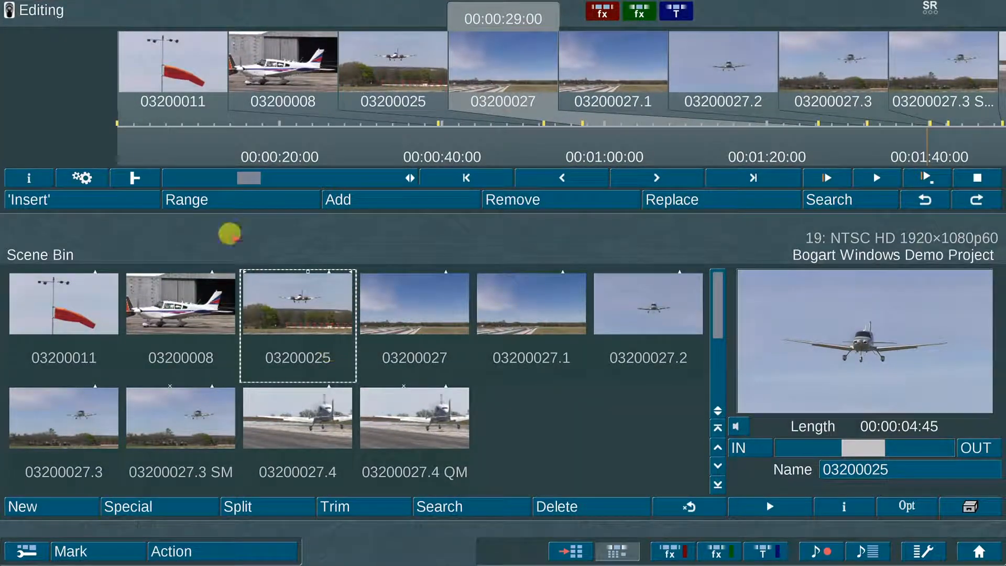
left_click_drag(168, 134, 741, 140)
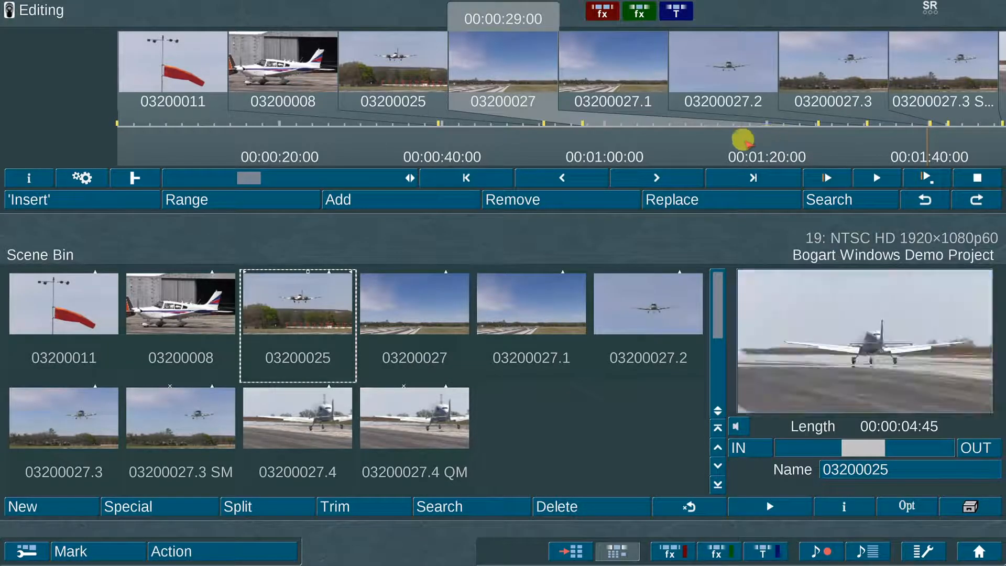
Step: Turn off Storyboard Plus in the user interface settings to compare the storyboard display, and turn it back on
left_click(22, 548)
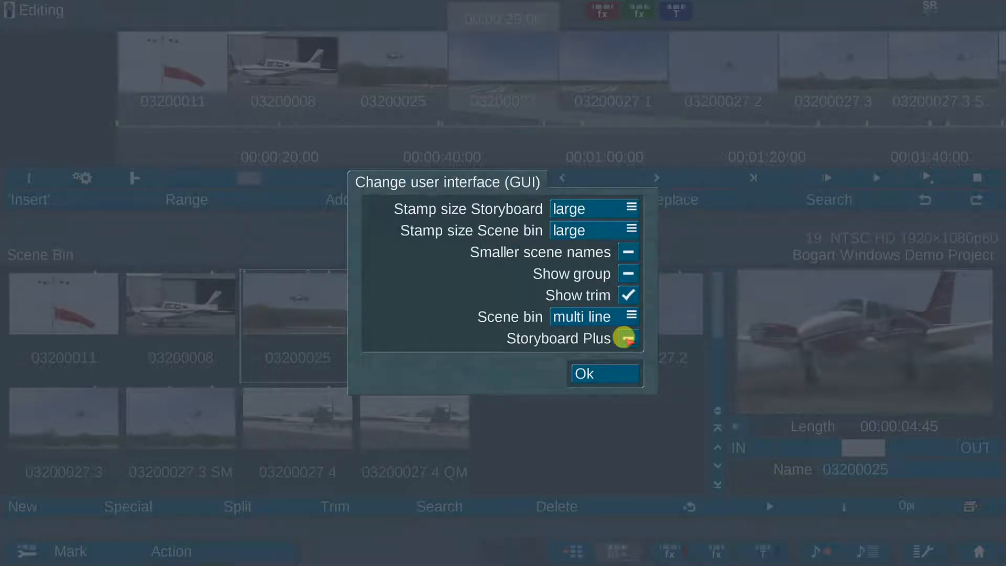
left_click(604, 371)
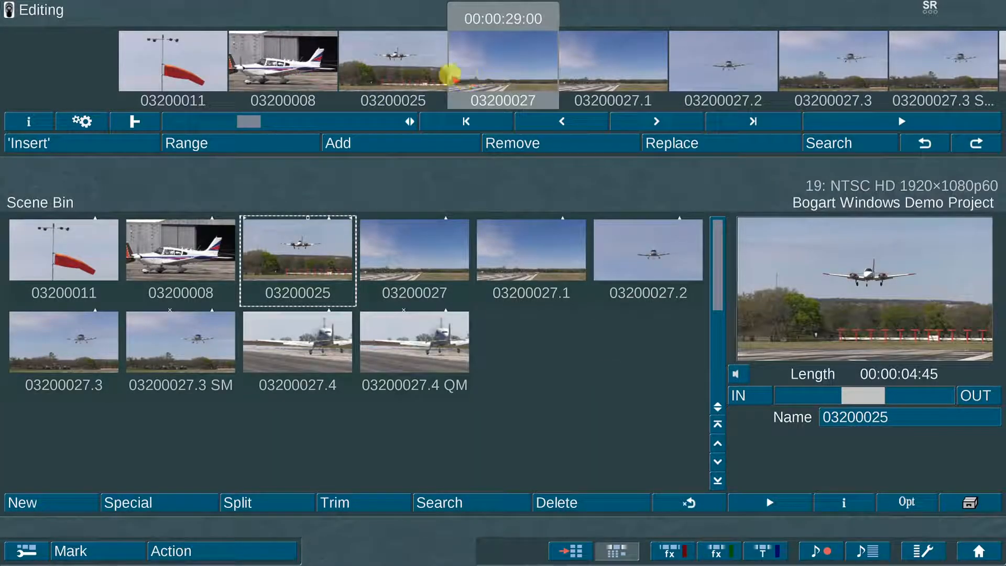
left_click(21, 548)
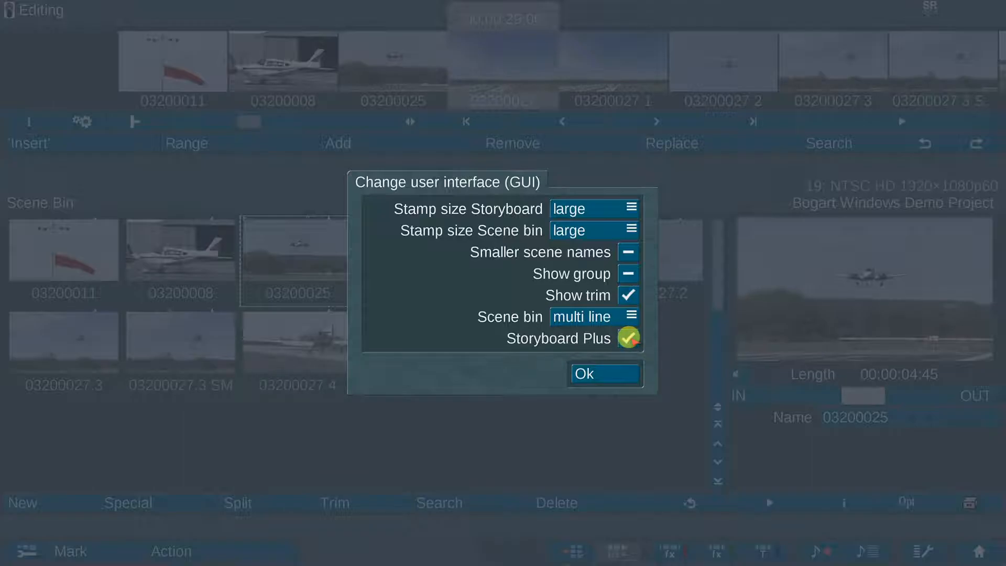
left_click(595, 372)
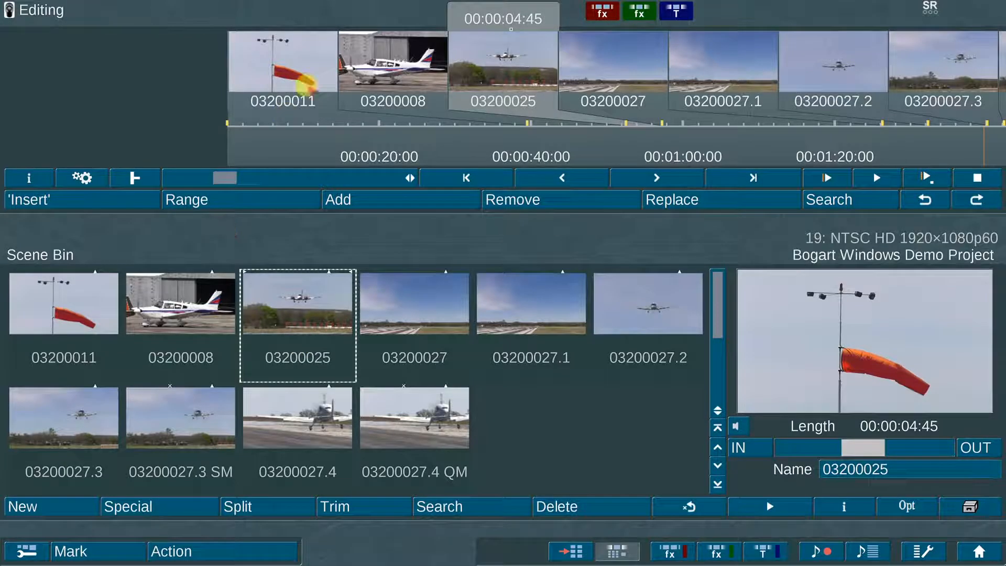
Step: Move through the storyboard to scenes 03200011, 03200008 and 03200025
left_click(308, 62)
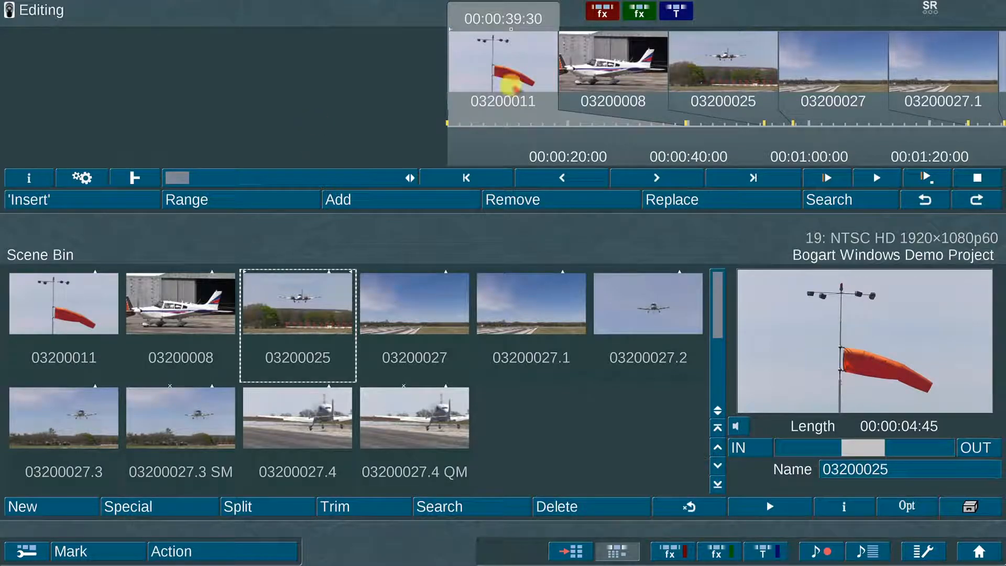
left_click(603, 73)
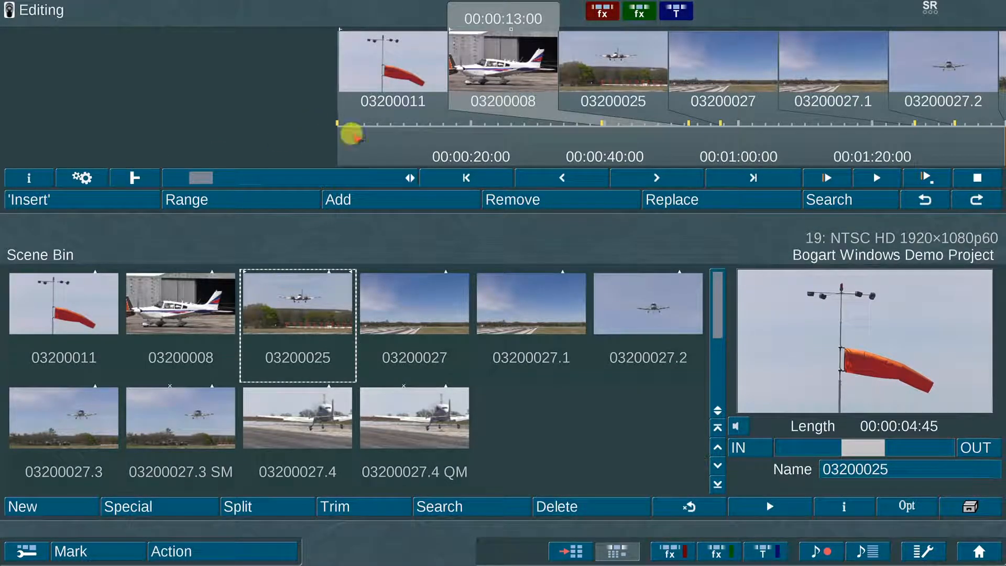
left_click(571, 74)
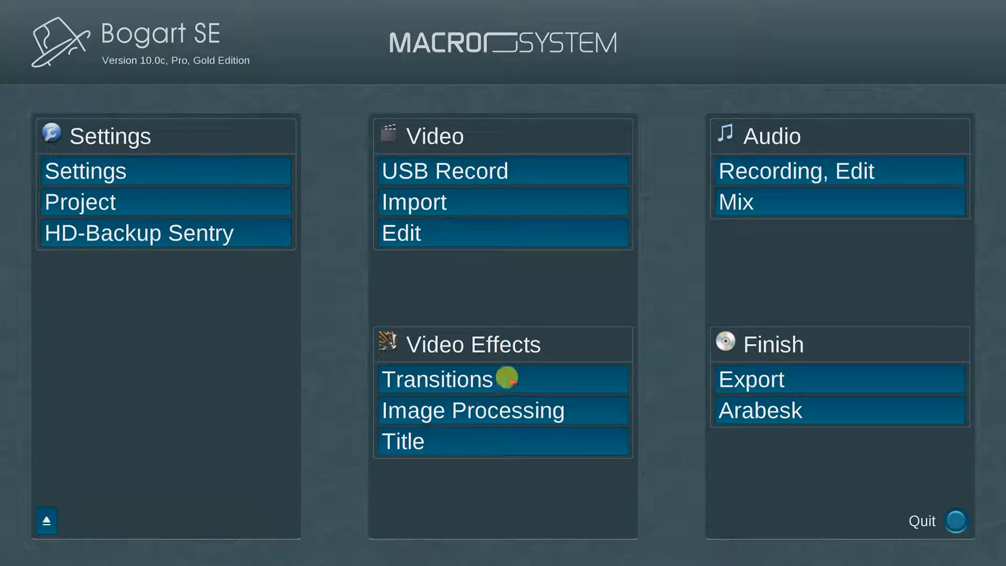
Step: Open the transition effects and look through the complete list to see which transitions are available
left_click(507, 379)
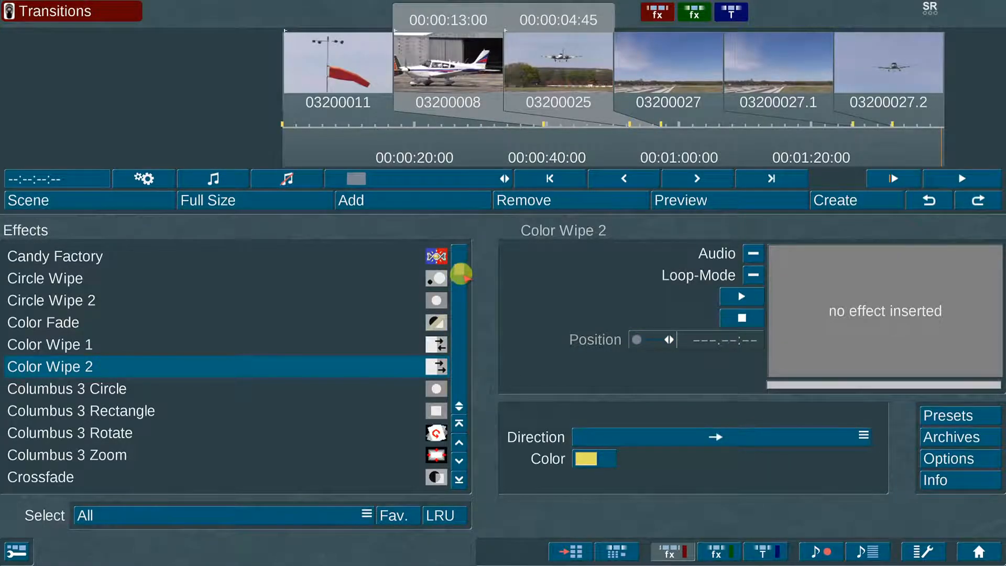
left_click(461, 274)
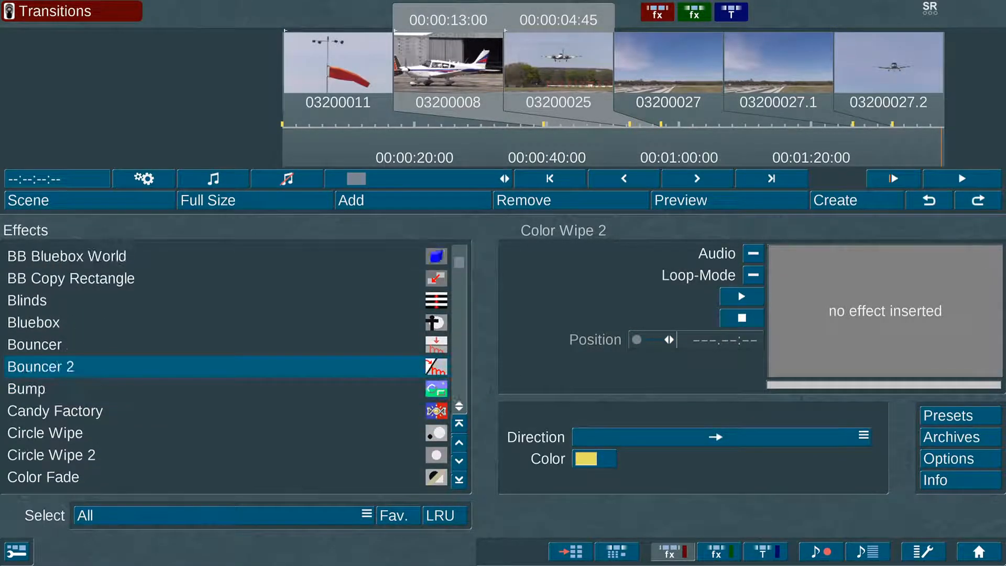
scroll(227, 367, "up", 5)
scroll(227, 367, "down", 8)
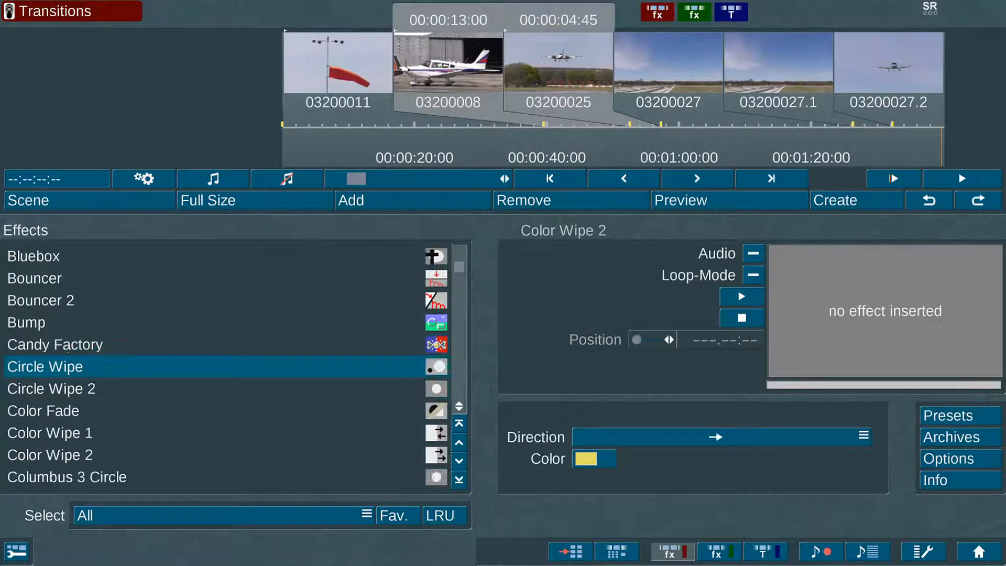
scroll(227, 367, "down", 11)
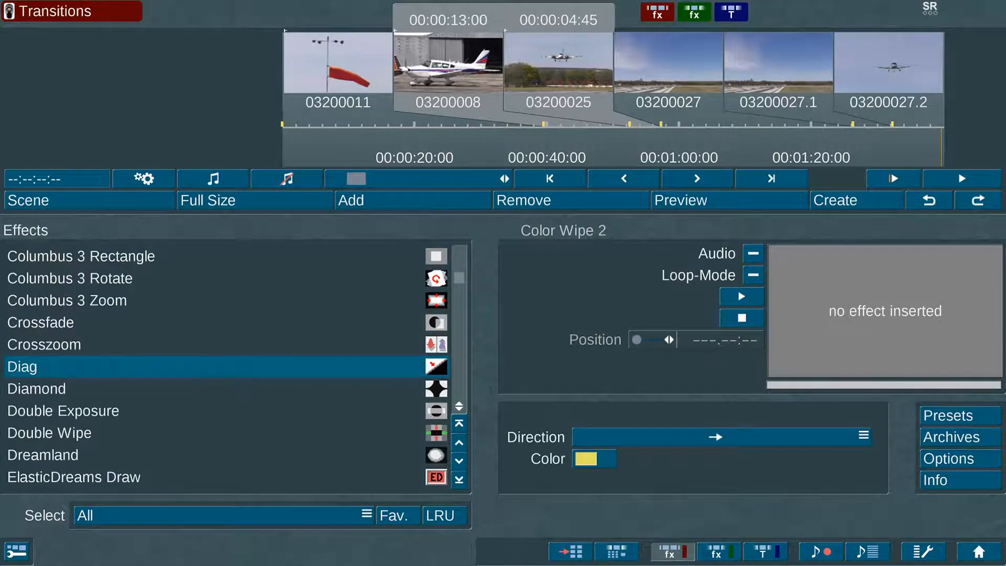
scroll(228, 367, "down", 6)
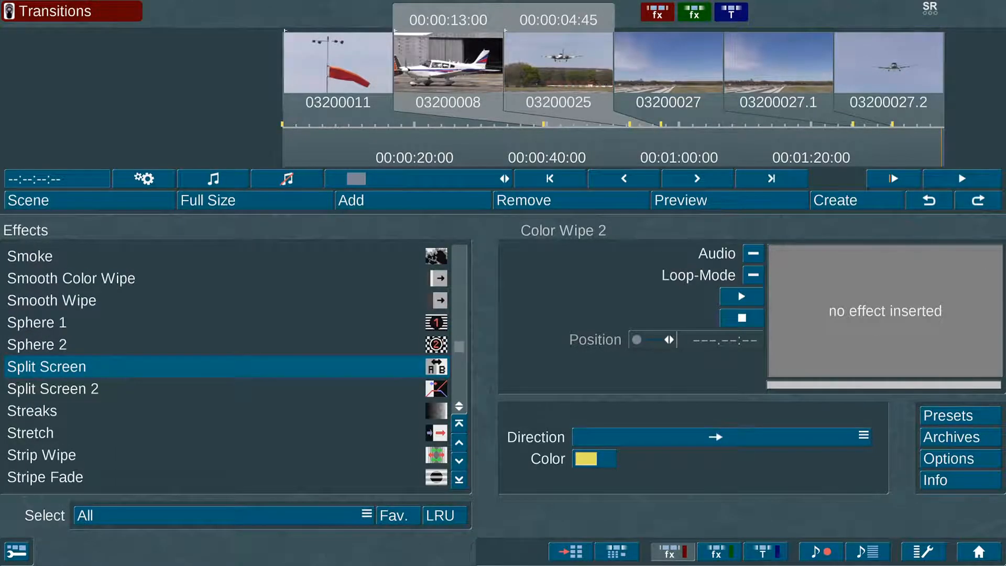
key("Down")
key("Down")
key("Down")
key("Down")
key("Down")
key("Down")
key("Down")
key("Down")
key("Down")
key("Down")
key("Down")
key("Down")
key("Down")
key("Down")
key("Down")
key("Down")
key("Down")
key("Down")
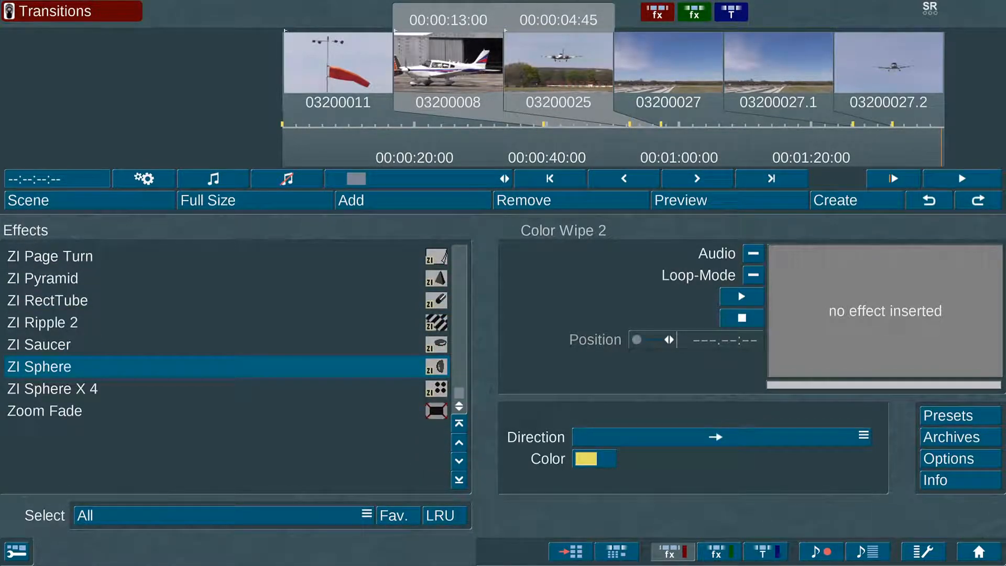
scroll(227, 367, "up", 20)
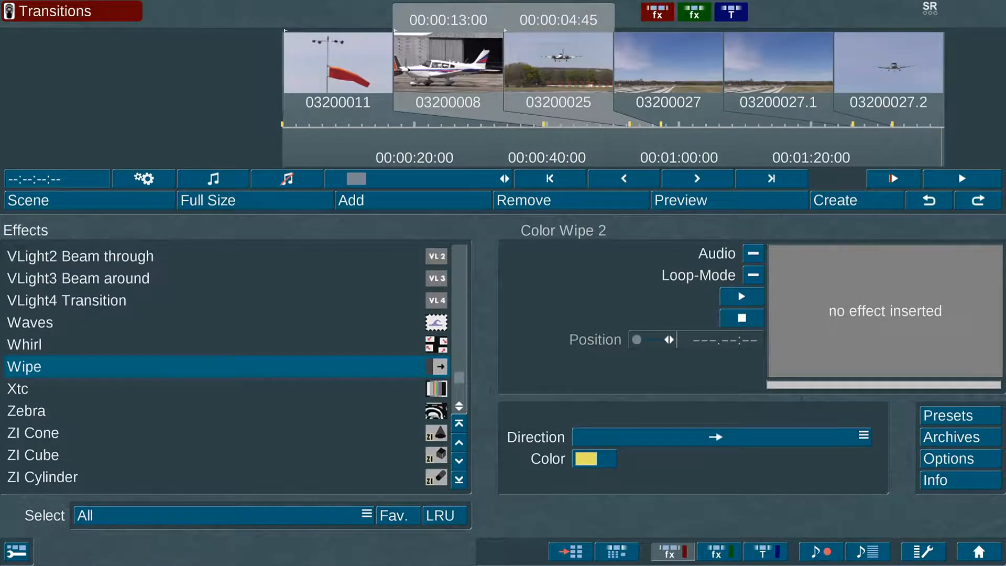
scroll(228, 367, "up", 20)
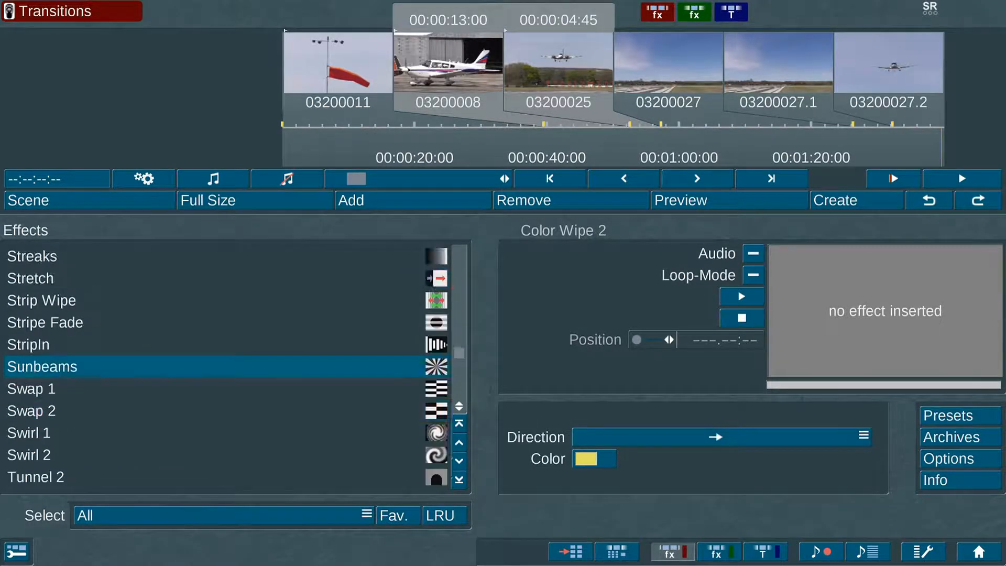
scroll(228, 367, "up", 20)
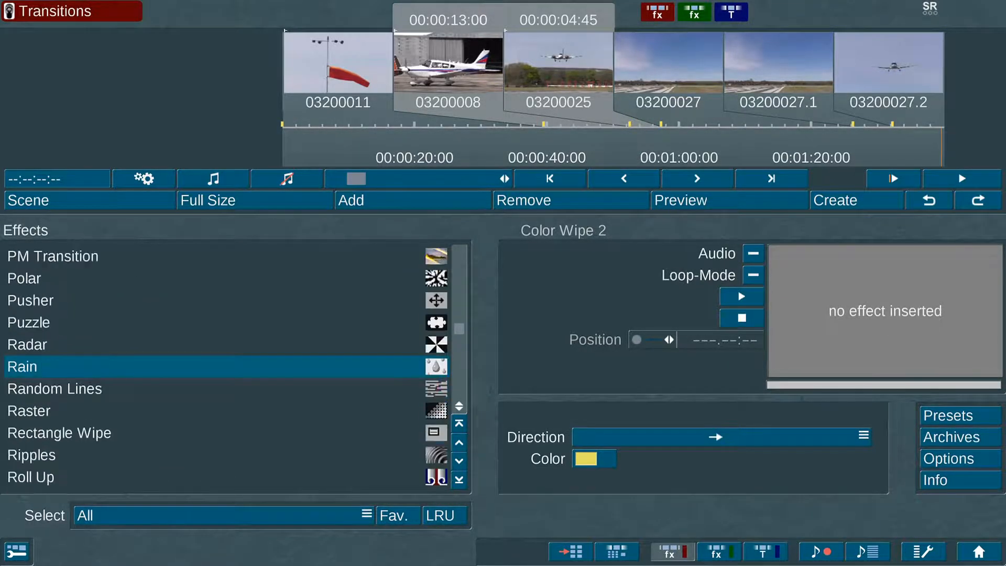
scroll(227, 367, "up", 20)
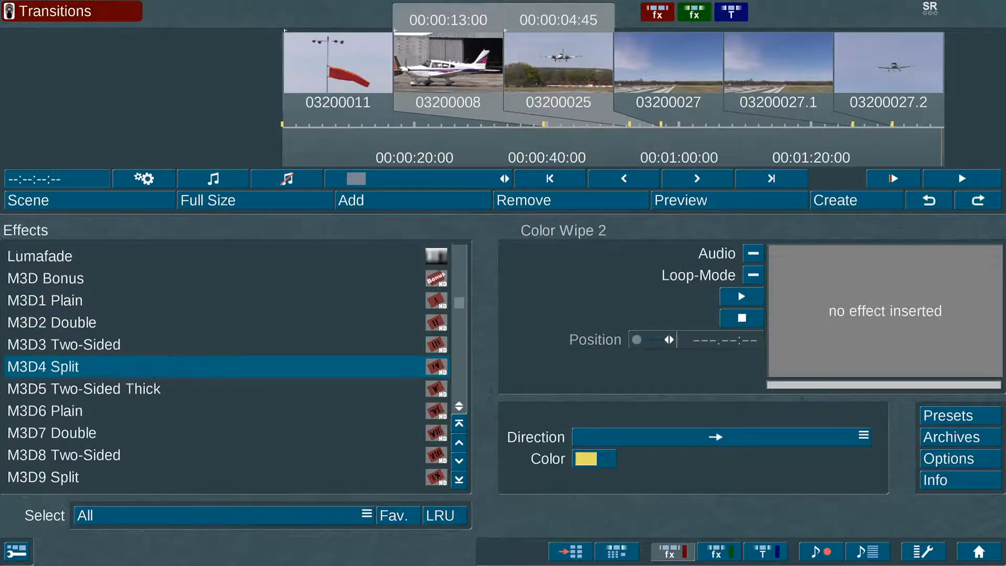
Step: Insert a Crossfade transition between scenes 03200011 and 03200008 in the storyboard
scroll(228, 367, "up", 1)
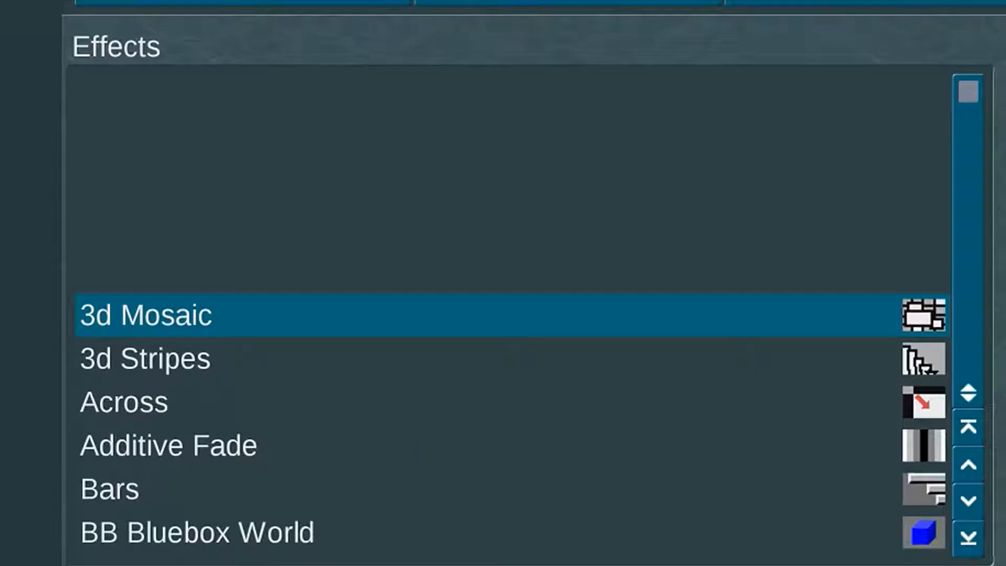
left_click_drag(956, 82, 969, 135)
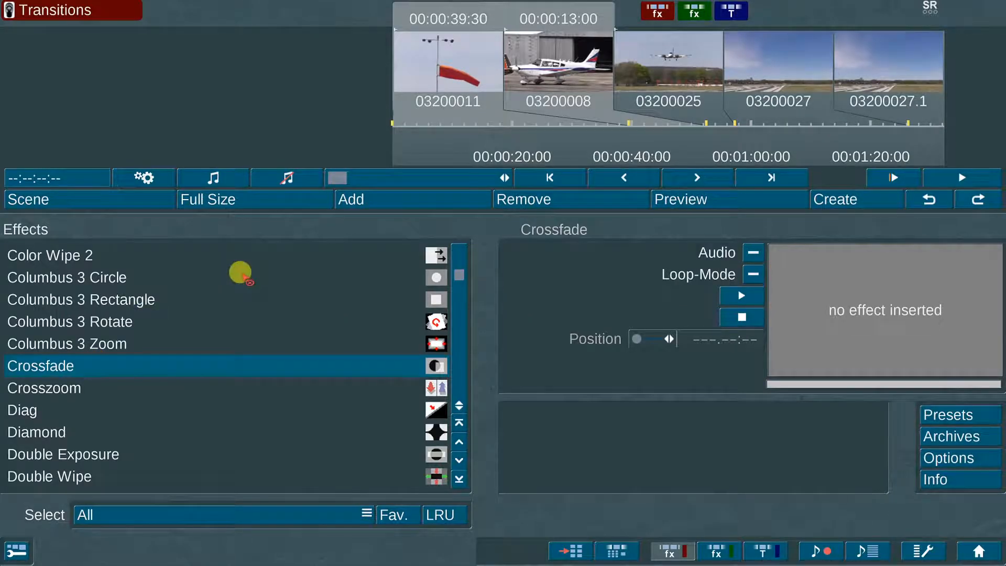
left_click(501, 49)
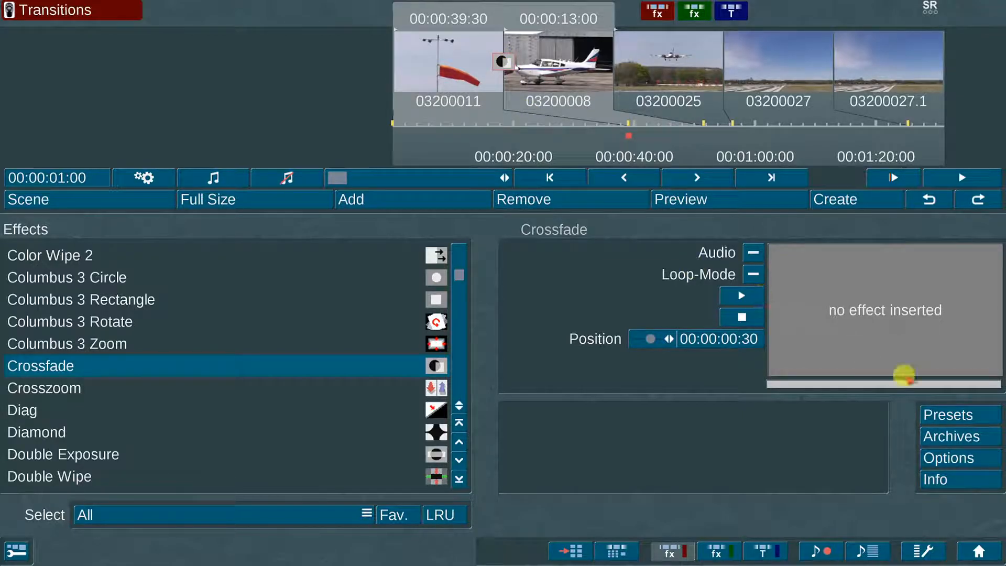
Step: Automatically add Crossfade transitions from the current storyboard position, in continuous mode with a length of 00:00:01:00
left_click(980, 458)
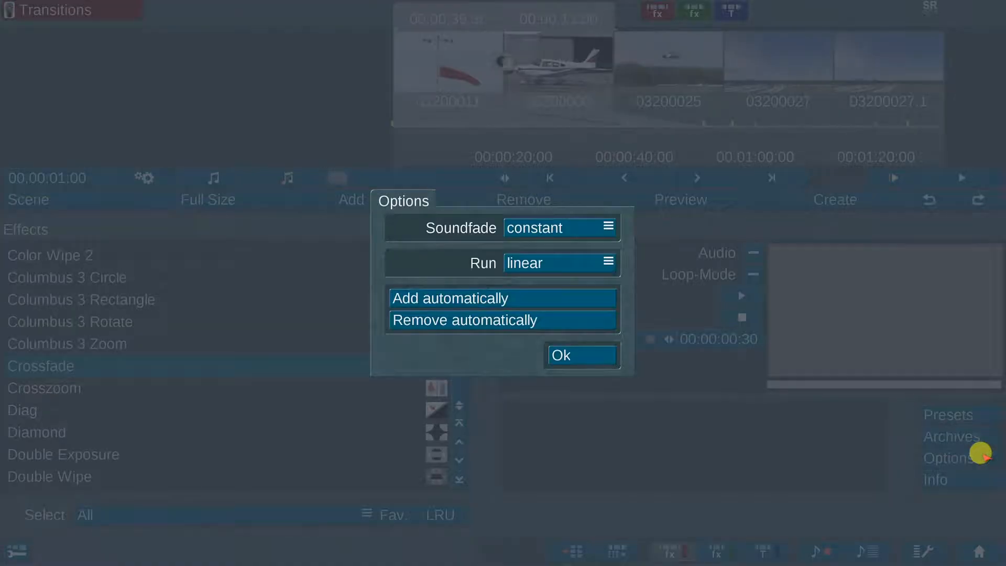
left_click(540, 294)
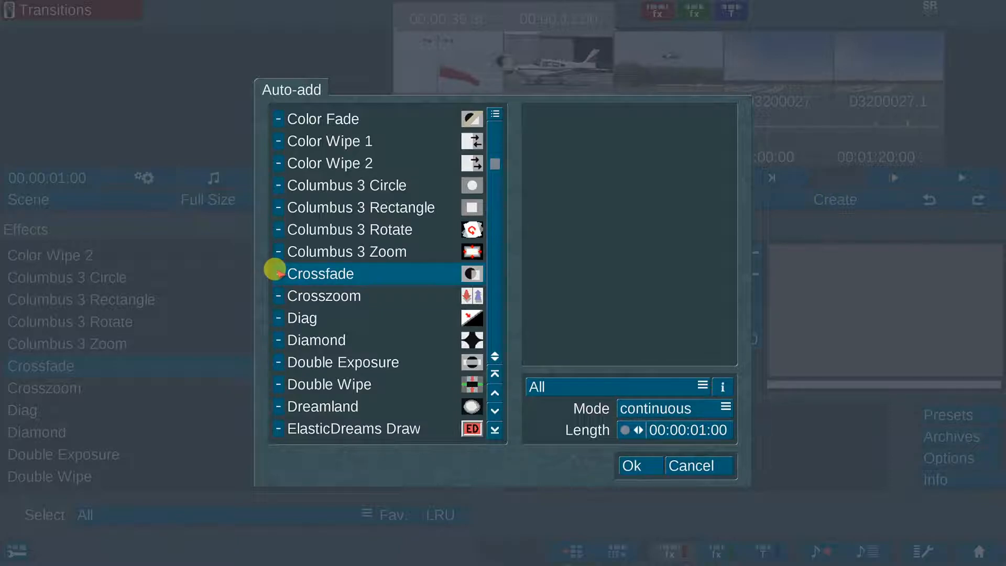
left_click(277, 273)
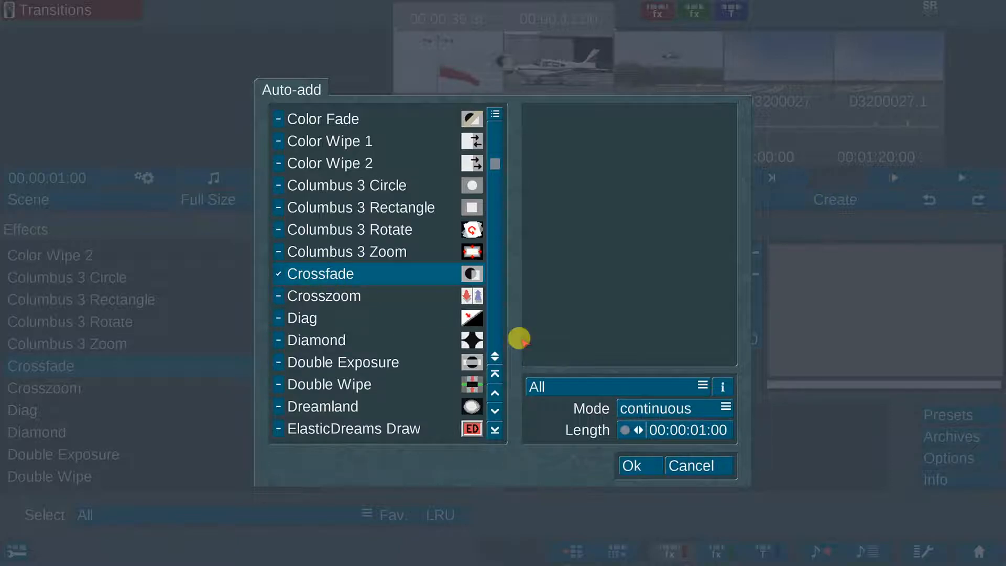
left_click(644, 411)
left_click(635, 409)
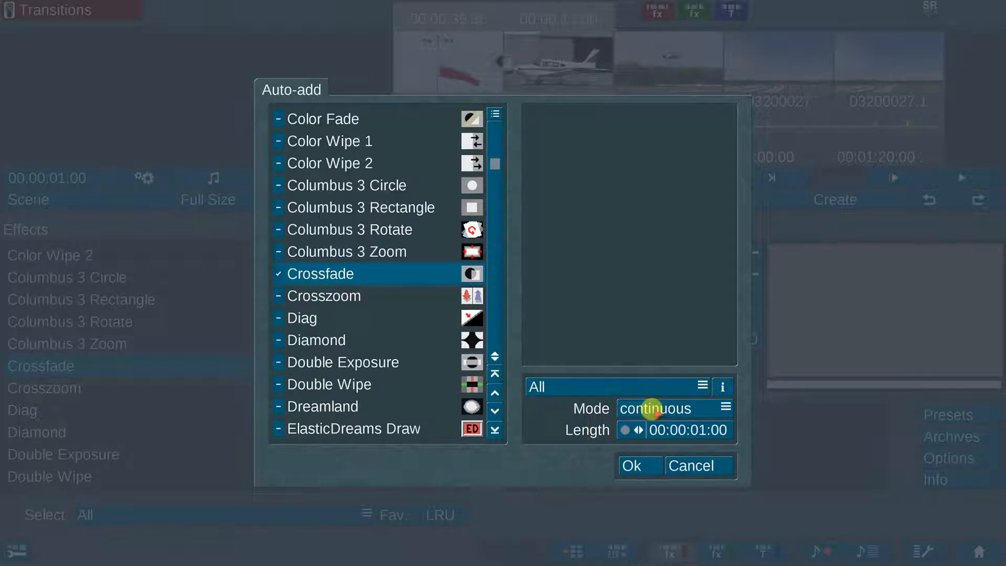
left_click(643, 463)
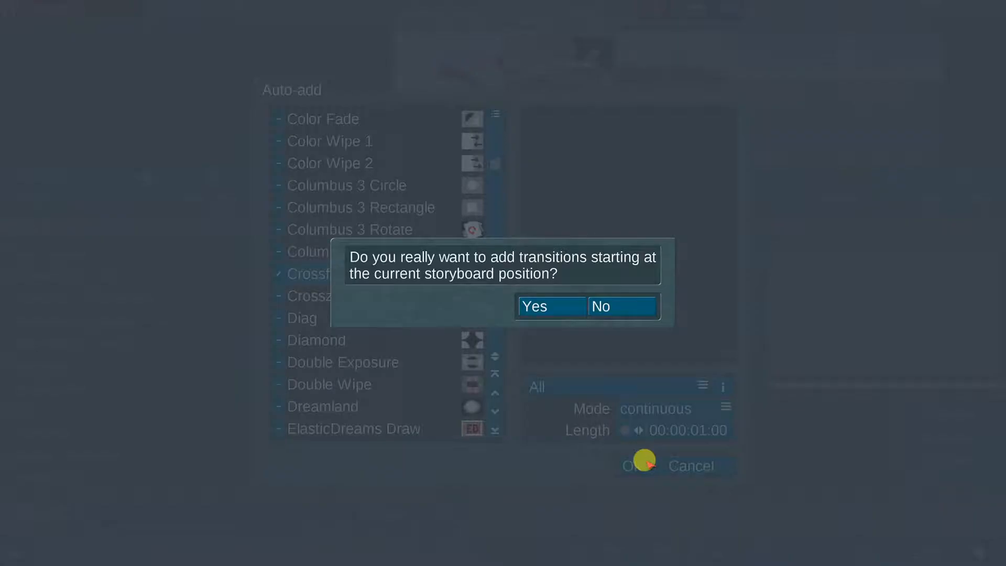
left_click(554, 304)
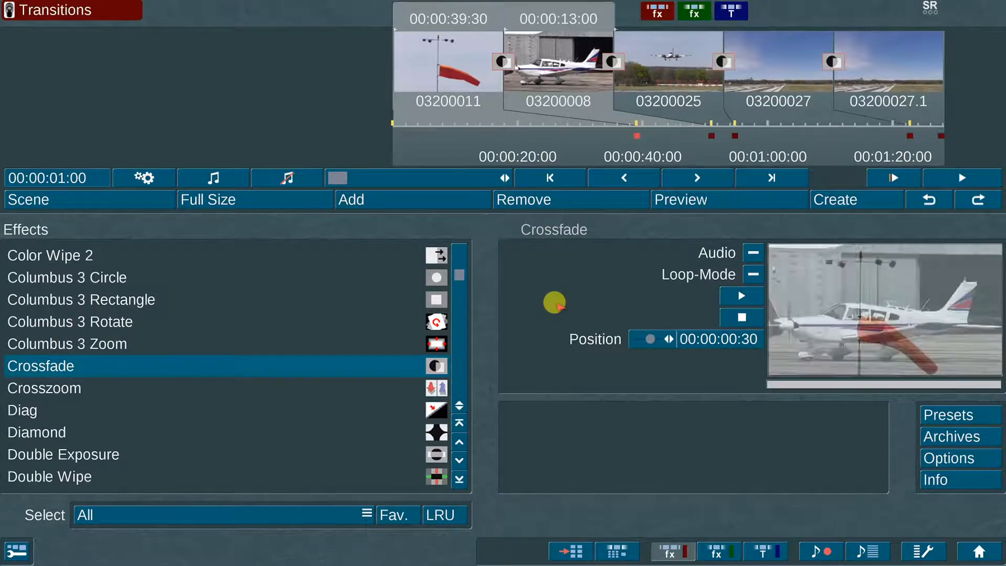
left_click(456, 180)
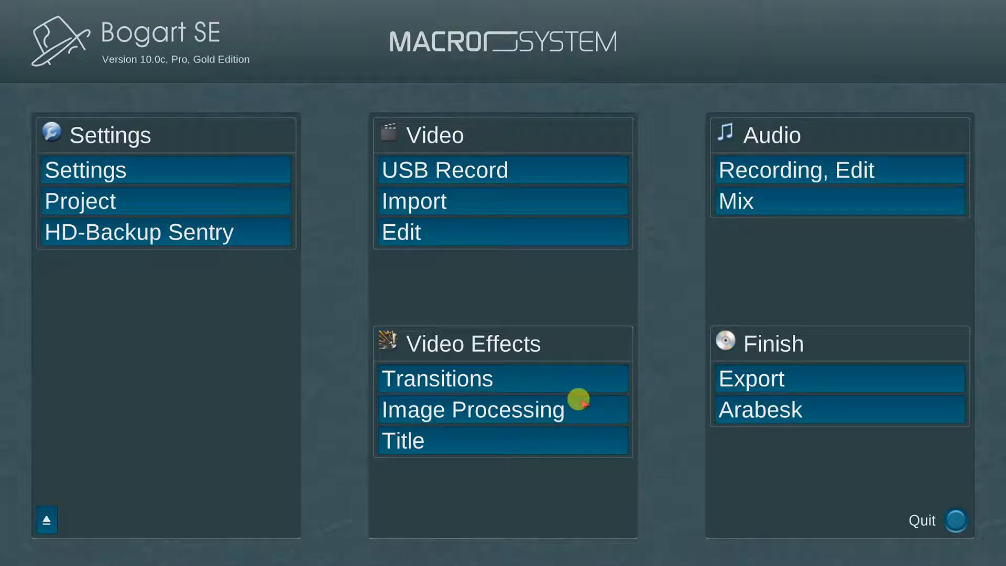
Step: Open the image processing effects and add Control Image to scene 03200027.2
left_click(578, 399)
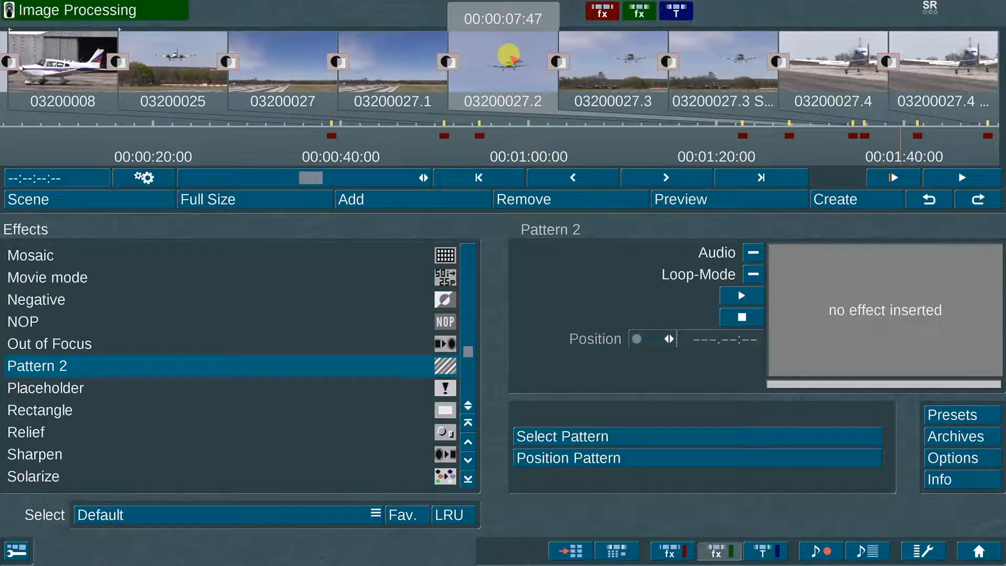
left_click_drag(463, 344, 463, 267)
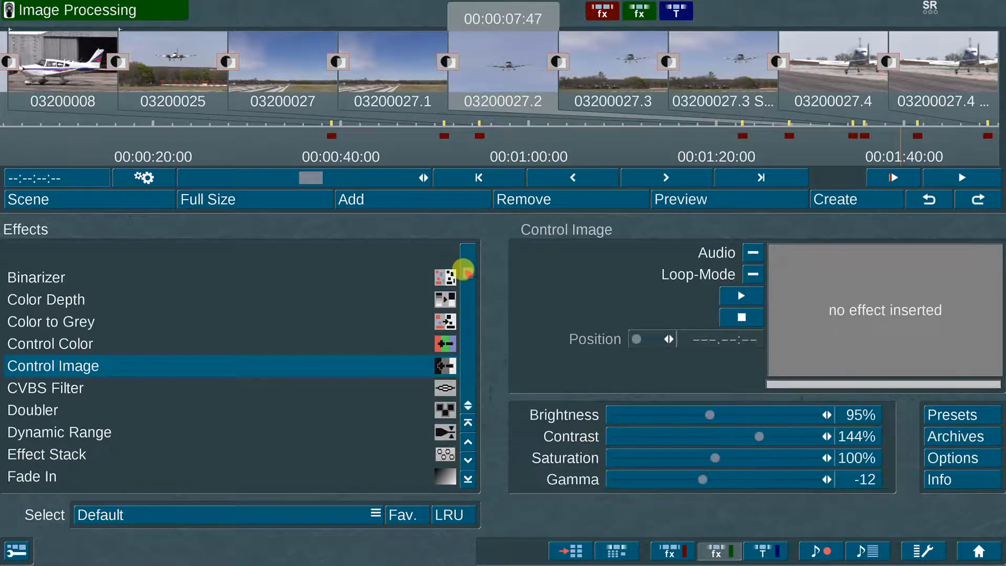
left_click(463, 194)
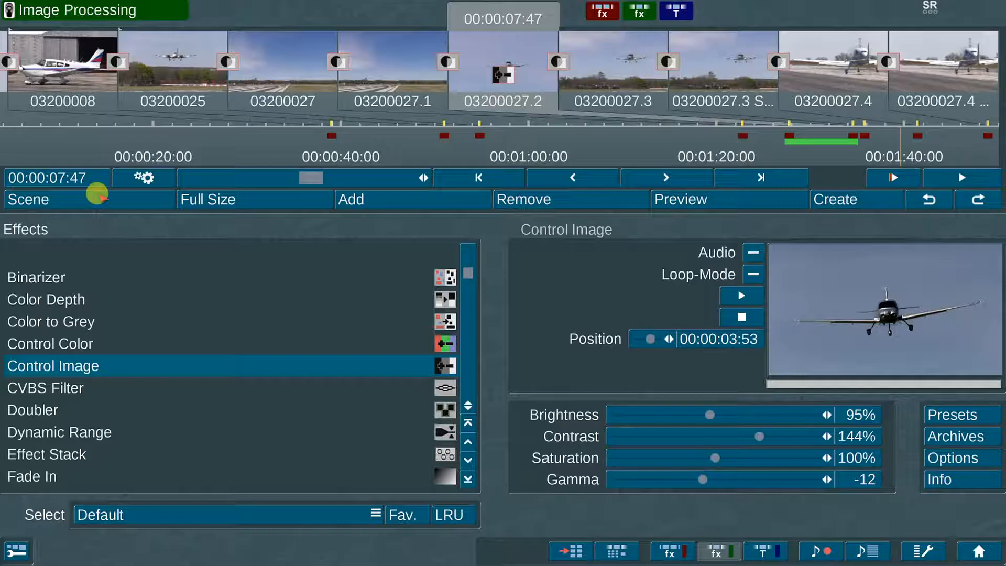
Step: Examine the scene creation options Effect, Effect + Scene, Range and Storyboard for the Control Image effect
left_click(97, 195)
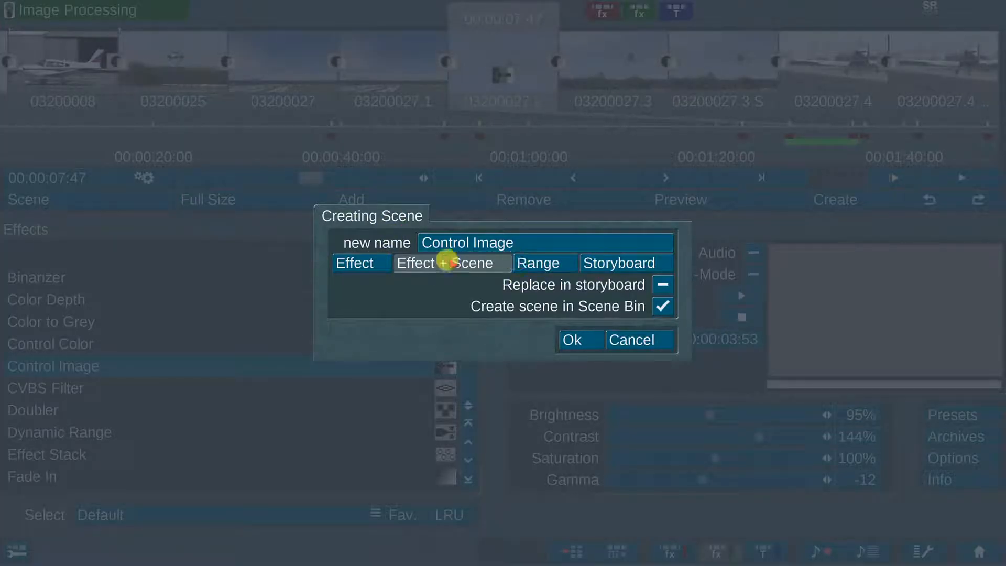
left_click(370, 261)
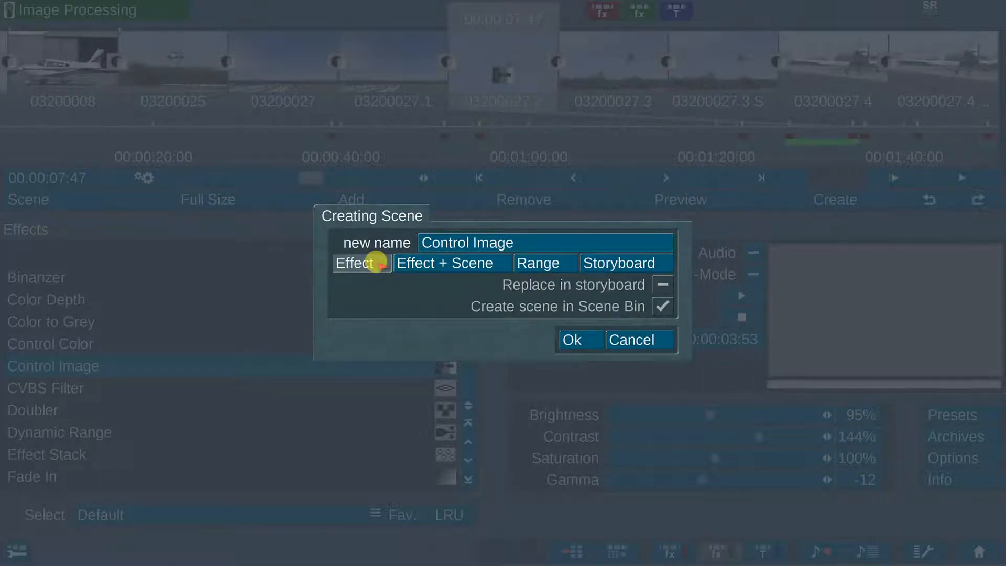
left_click(477, 262)
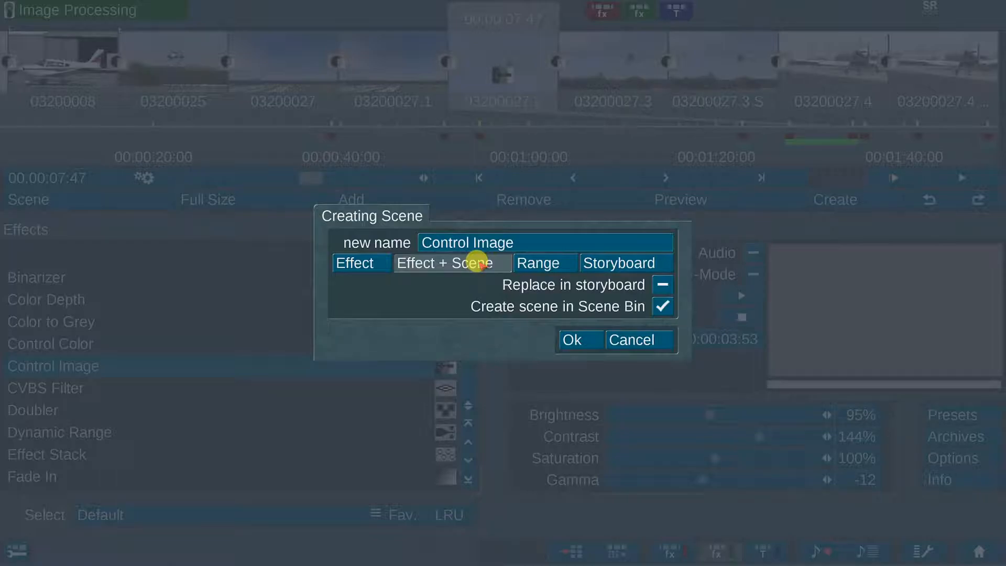
left_click(558, 262)
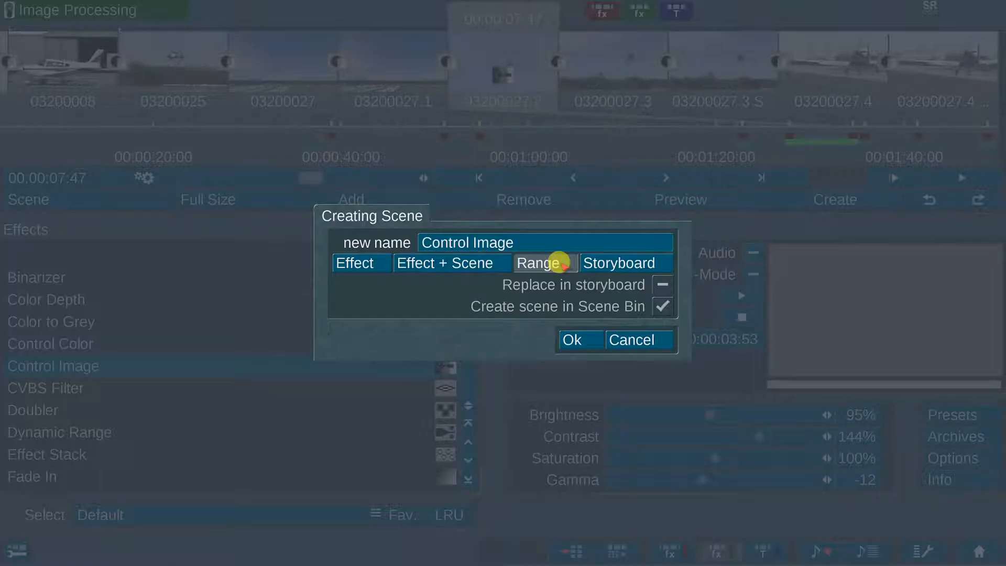
left_click(662, 260)
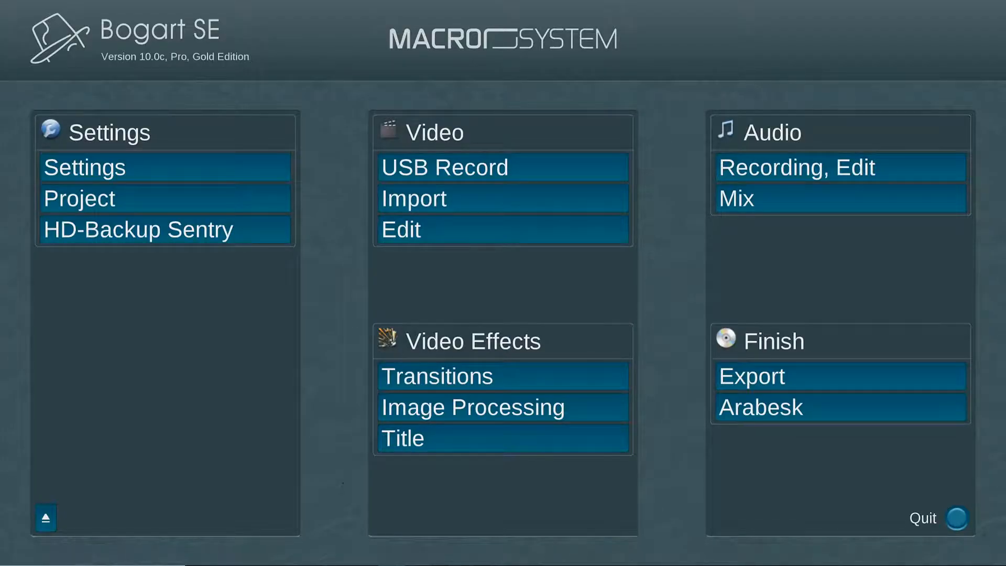
Step: Return to editing, review the inserted effects along the storyboard, and open the title effects at scene 03200027.2
left_click(519, 229)
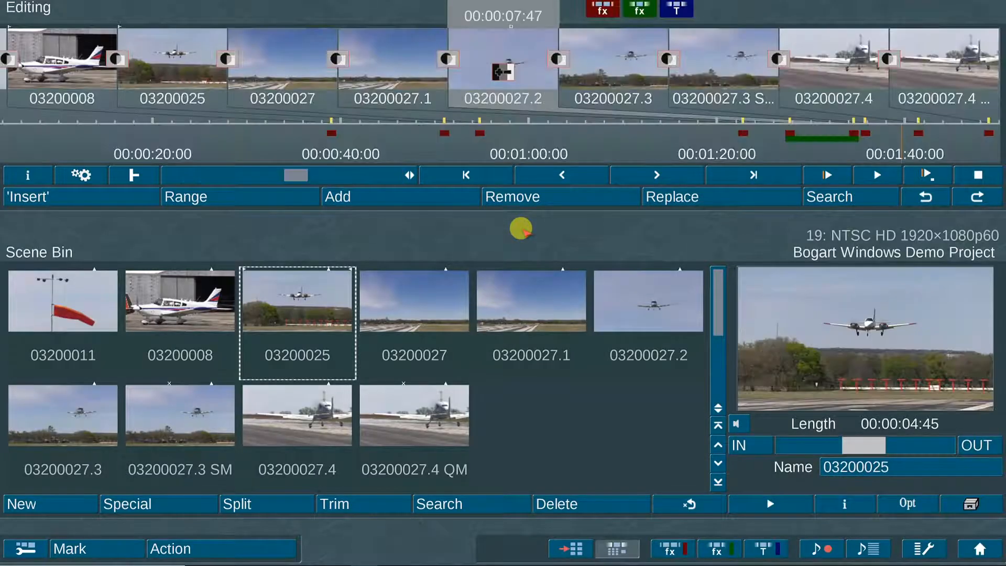
scroll(335, 70, "up", 5)
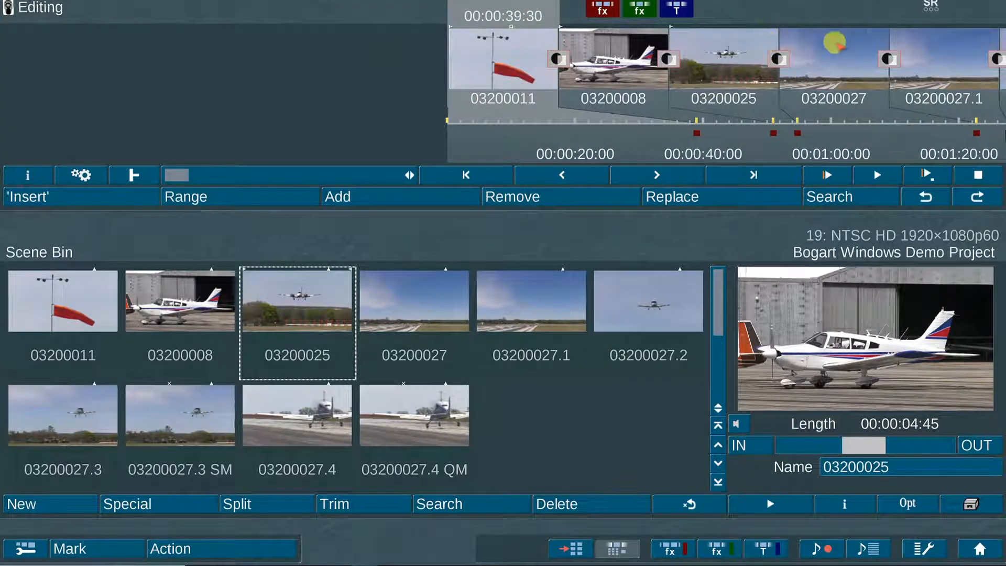
scroll(844, 38, "down", 7)
left_click(444, 60)
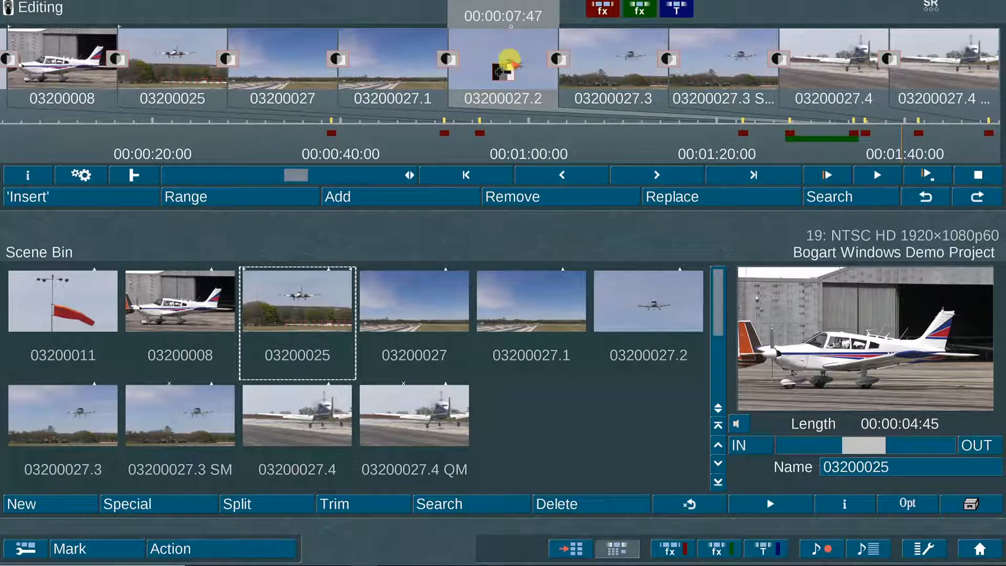
left_click(747, 546)
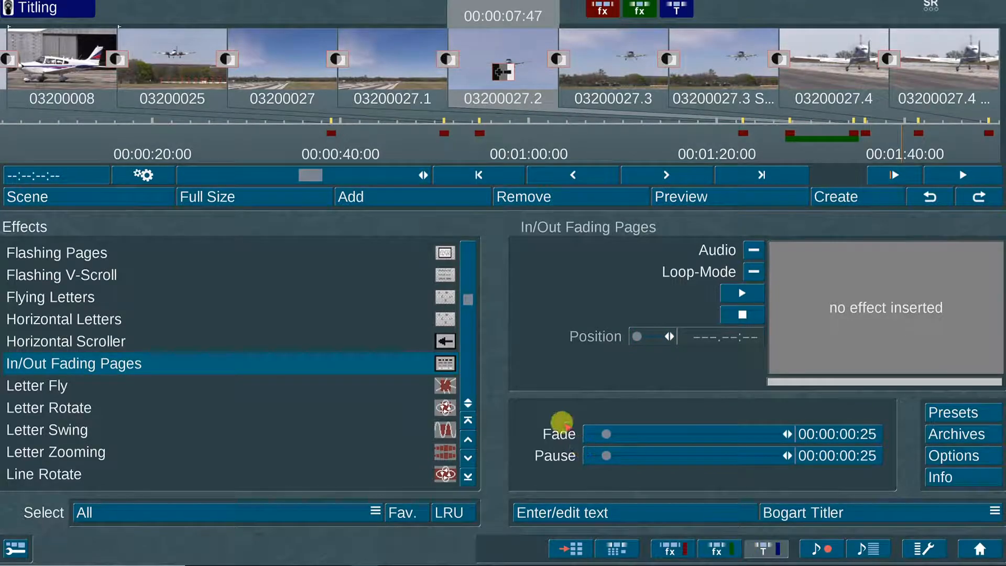
Step: Browse the list of available title effects, from Adding Page to beyond In/Out Fading Pages
scroll(462, 289, "down", 10)
scroll(231, 363, "down", 11)
scroll(230, 364, "up", 7)
scroll(231, 363, "up", 20)
scroll(230, 363, "up", 20)
scroll(231, 363, "up", 11)
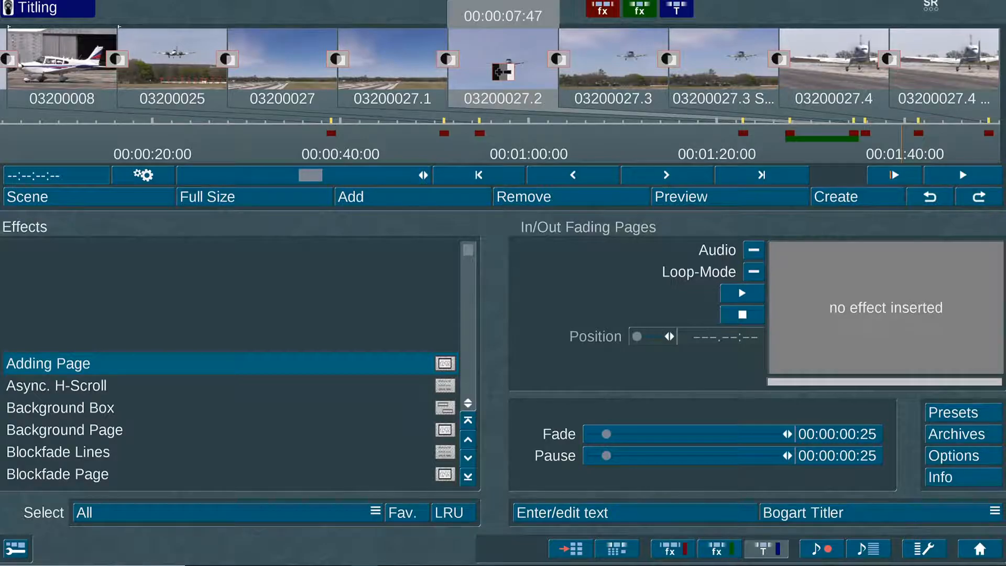
left_click_drag(468, 250, 468, 291)
left_click_drag(932, 152, 930, 162)
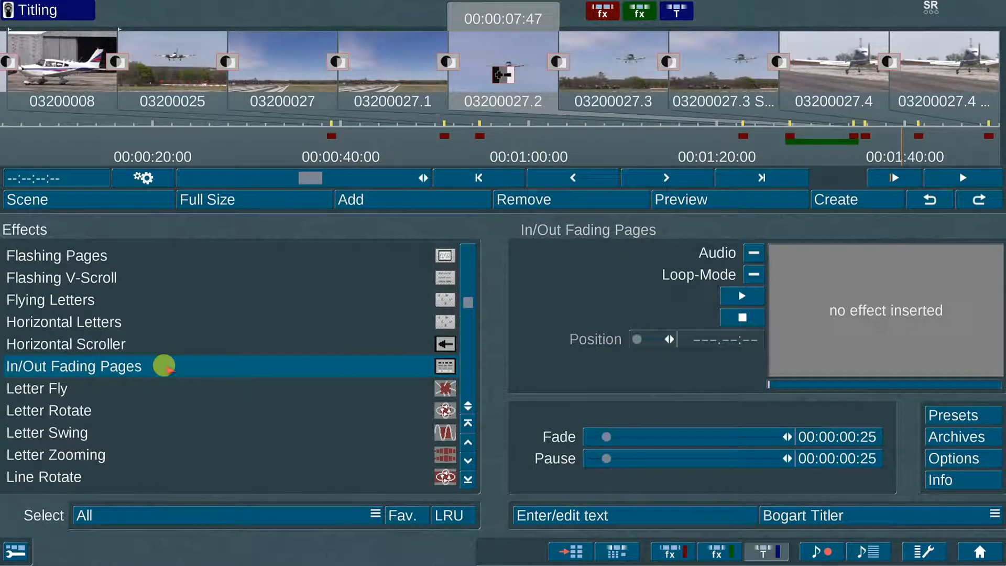
Step: Insert In/Out Fading Pages on scene 03200027.2, using the Bogart Titler and a fade and pause of 00:00:01:00
left_click_drag(164, 365, 490, 35)
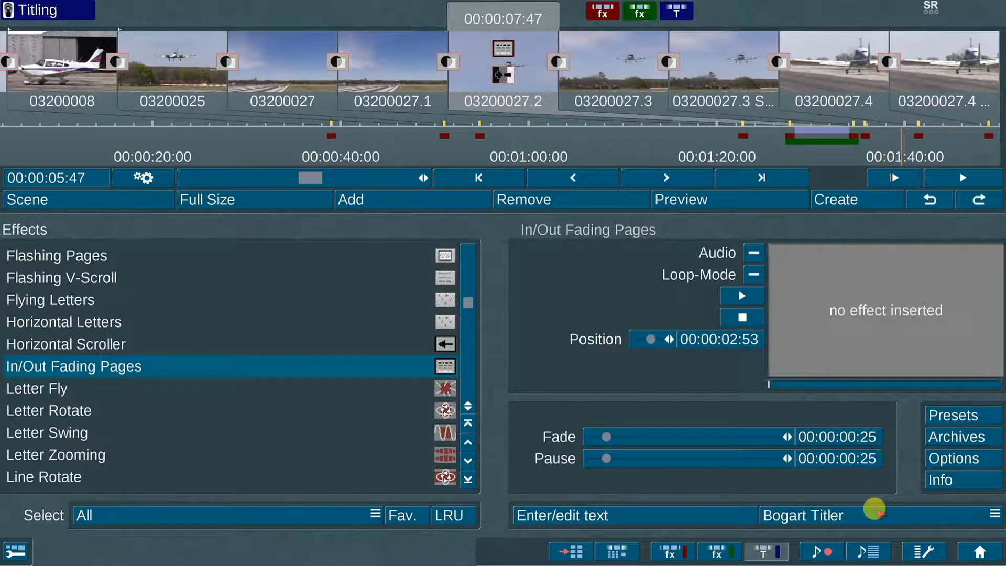
left_click(877, 511)
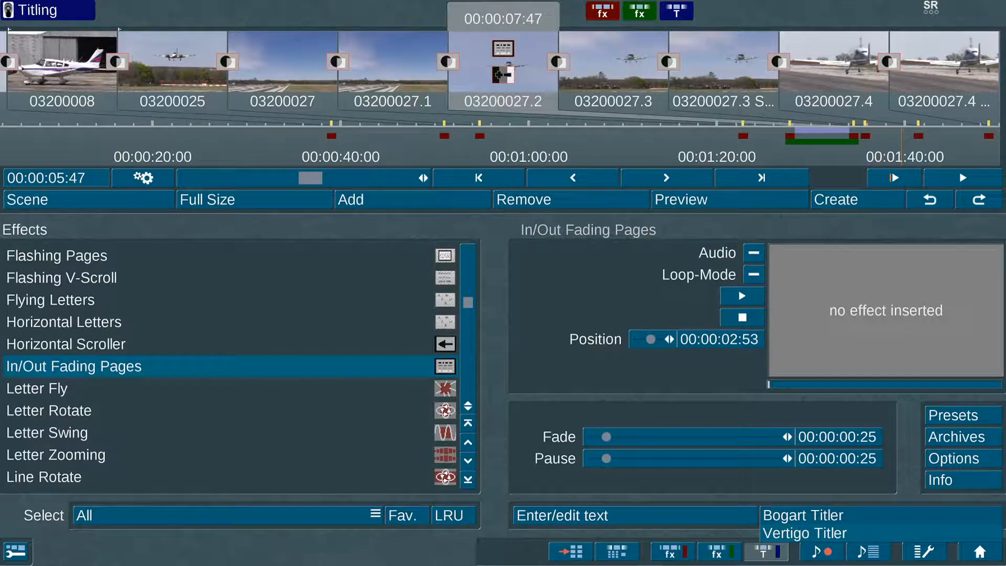
left_click(874, 510)
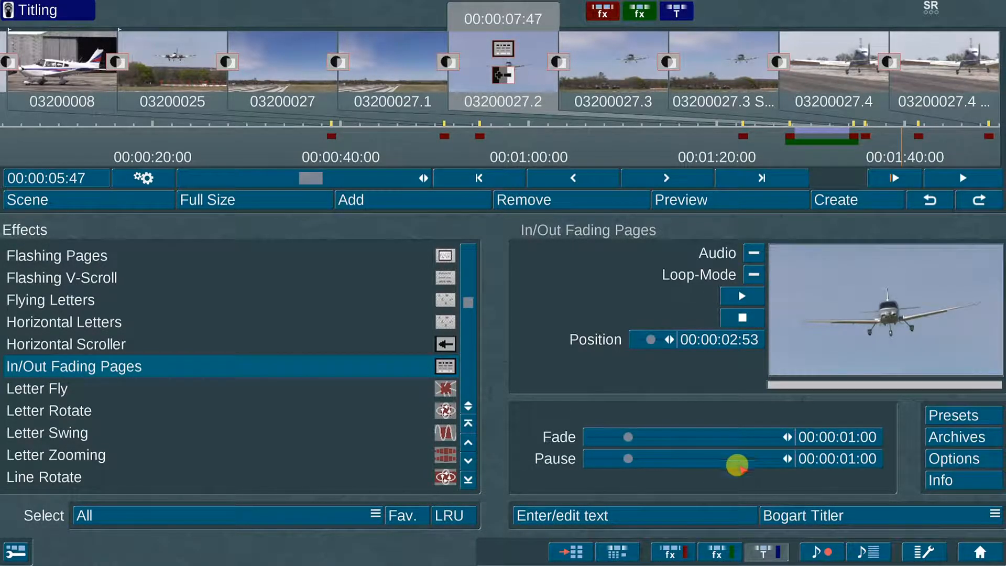
Step: Open the title's text for editing, check the font choices without changing them, and enter "Landing"
left_click(668, 514)
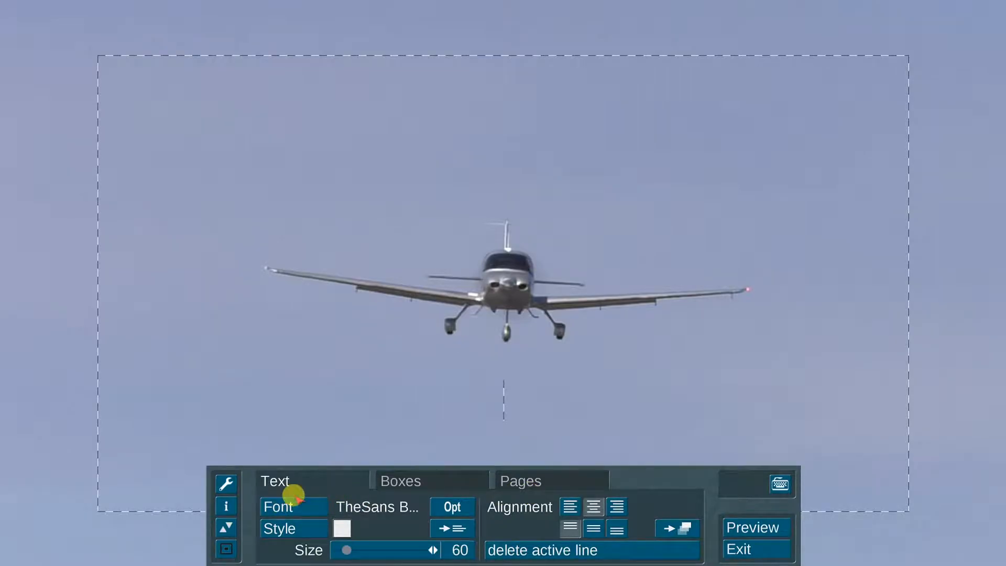
left_click(300, 502)
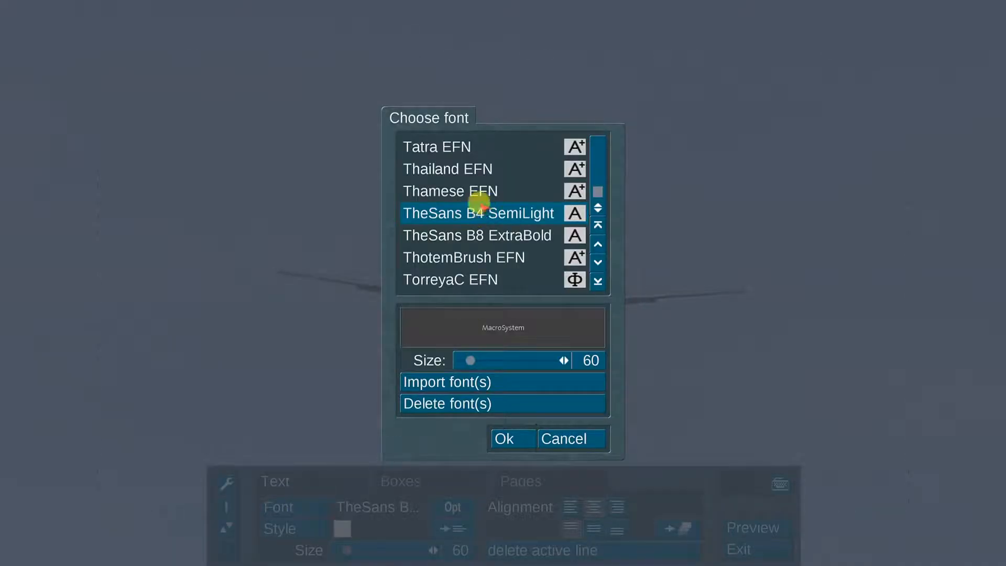
left_click(547, 435)
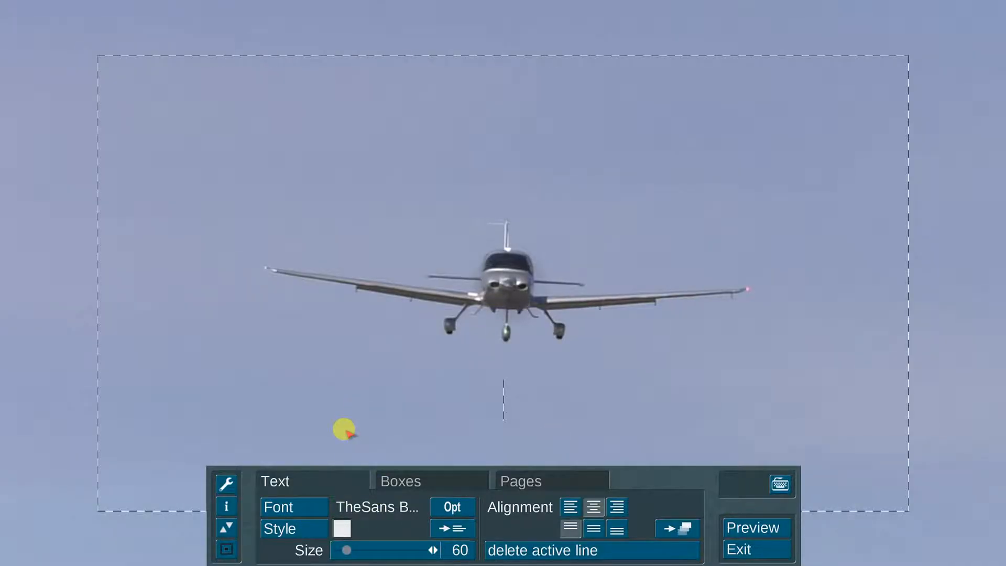
type("anding")
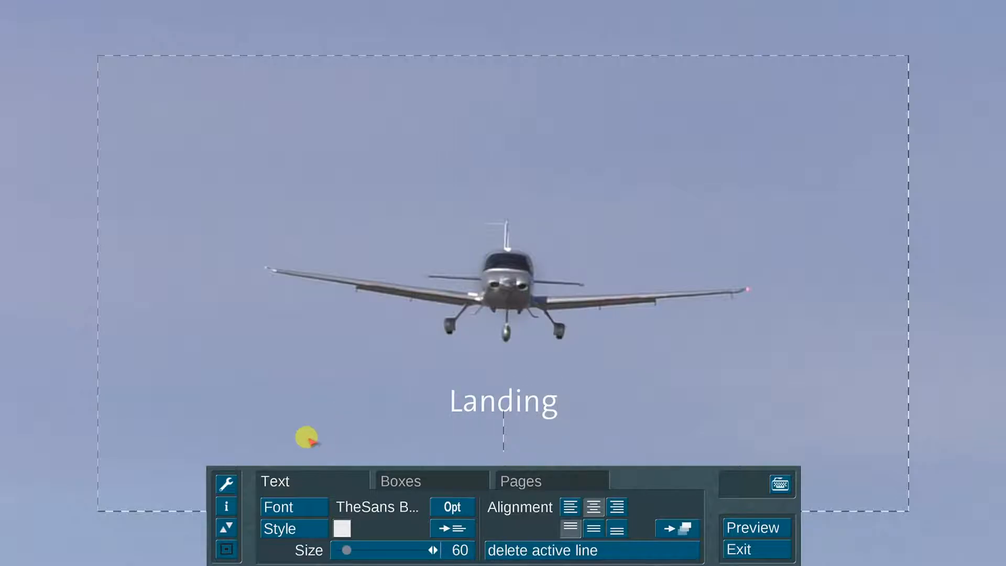
Step: Shrink the text box width to fit "Landing" and move the box over the right part of the video image, at about x 1220
left_click(401, 479)
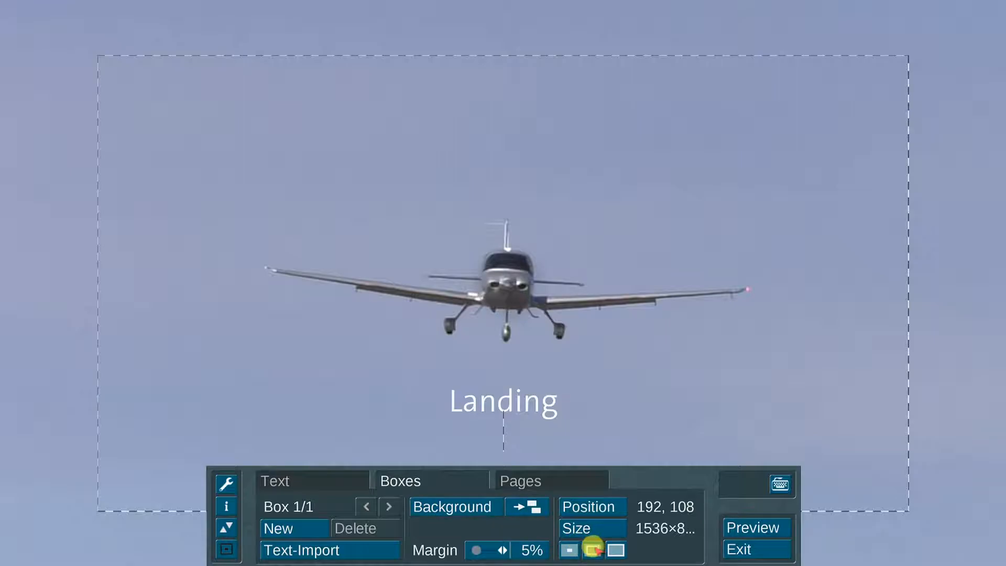
left_click(569, 548)
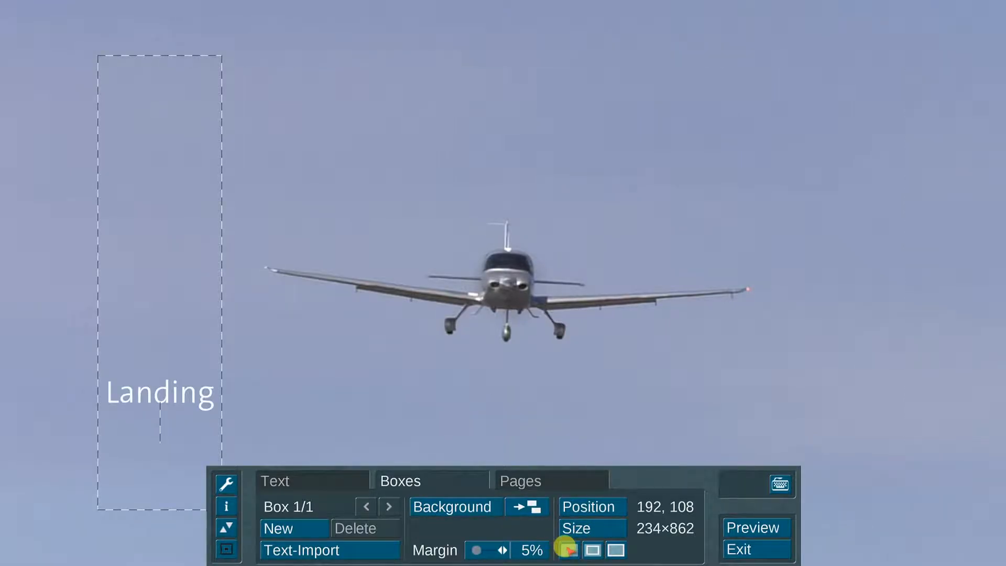
left_click(582, 506)
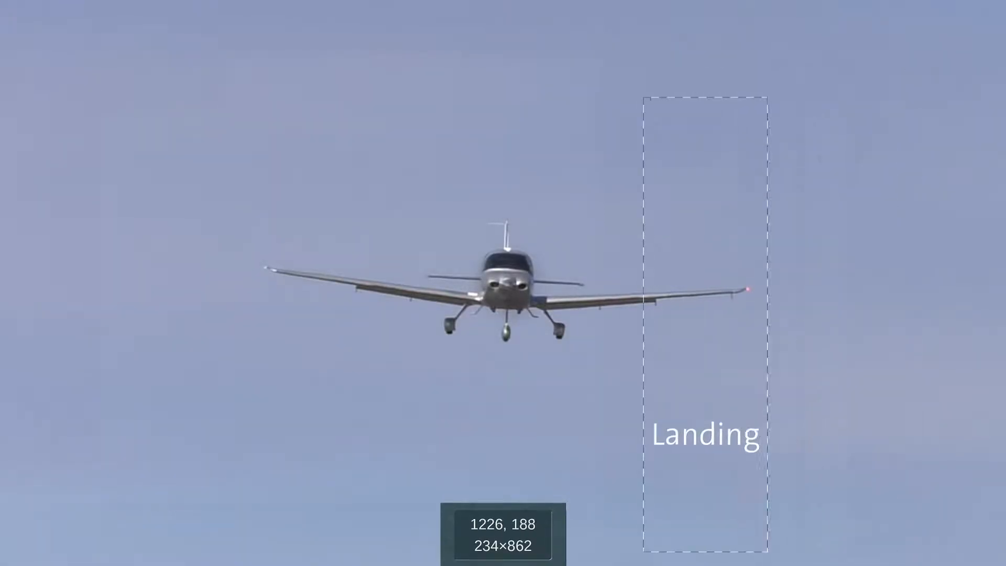
left_click(599, 509)
Step: Look at the background patterns for the text box and the text import file dialog, leaving both without choosing anything
left_click(474, 507)
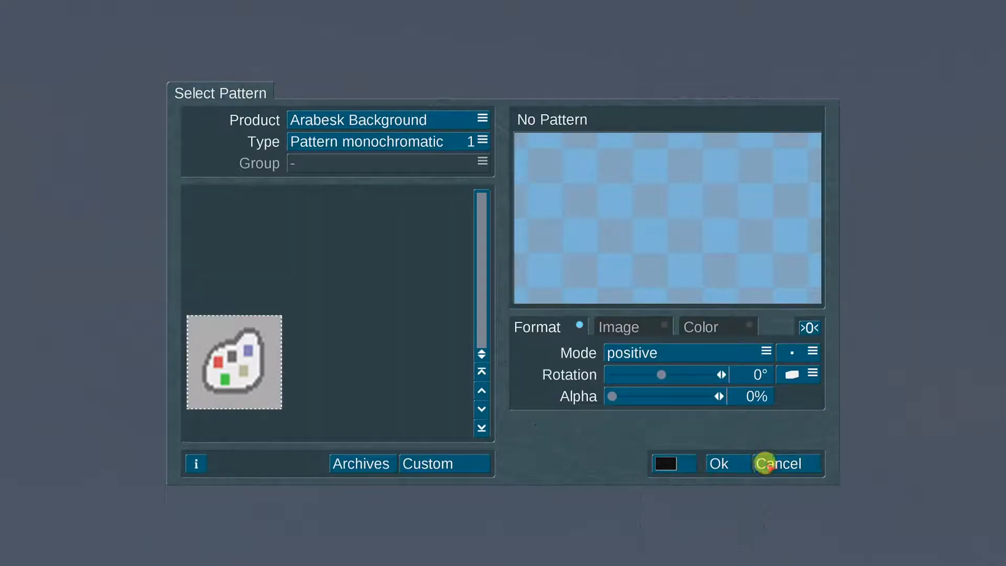
left_click(762, 464)
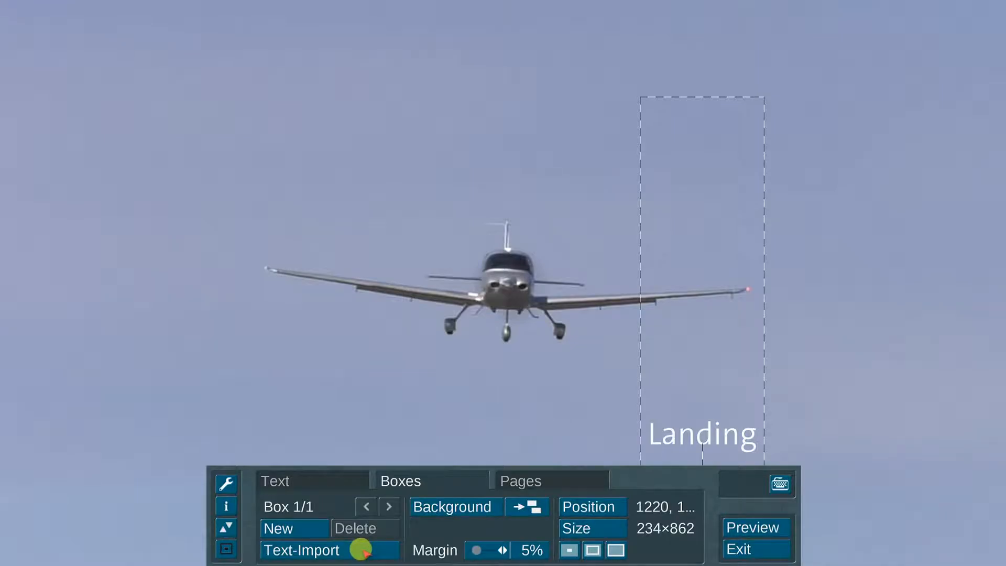
left_click(361, 551)
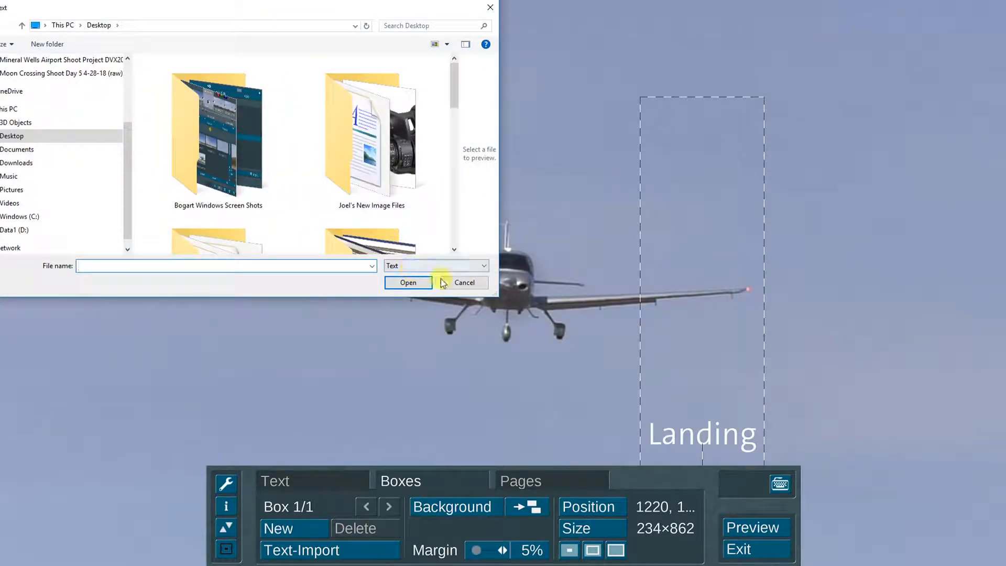
left_click(444, 282)
Step: Add a second title page, go back to page 1, and check the page archive options
left_click(544, 481)
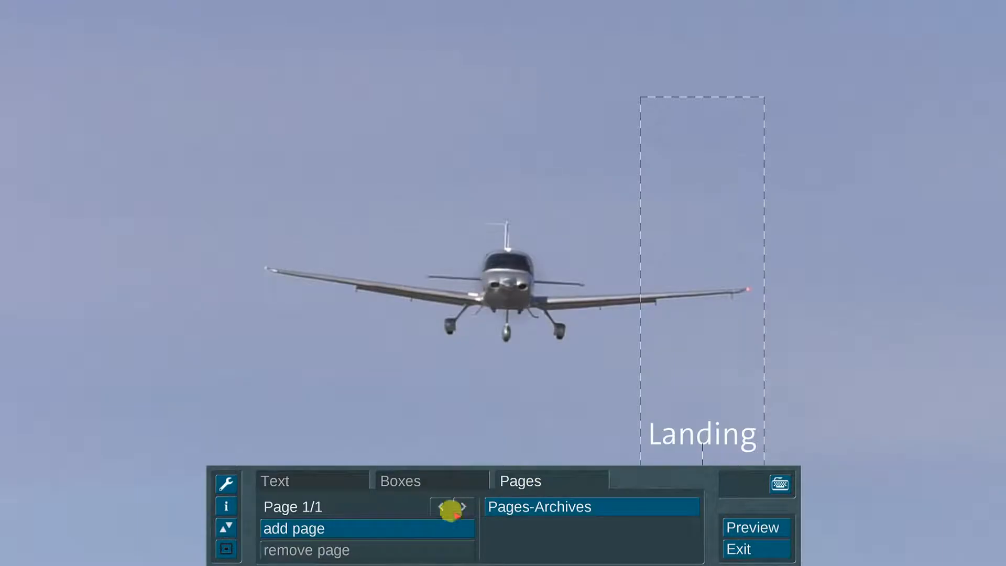
left_click(417, 528)
left_click(438, 507)
left_click(542, 506)
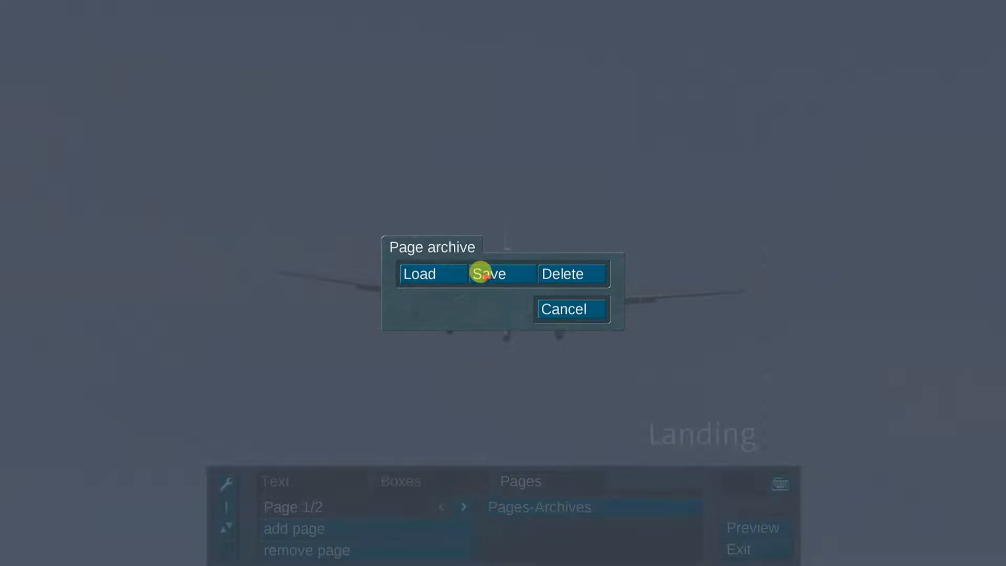
left_click(577, 309)
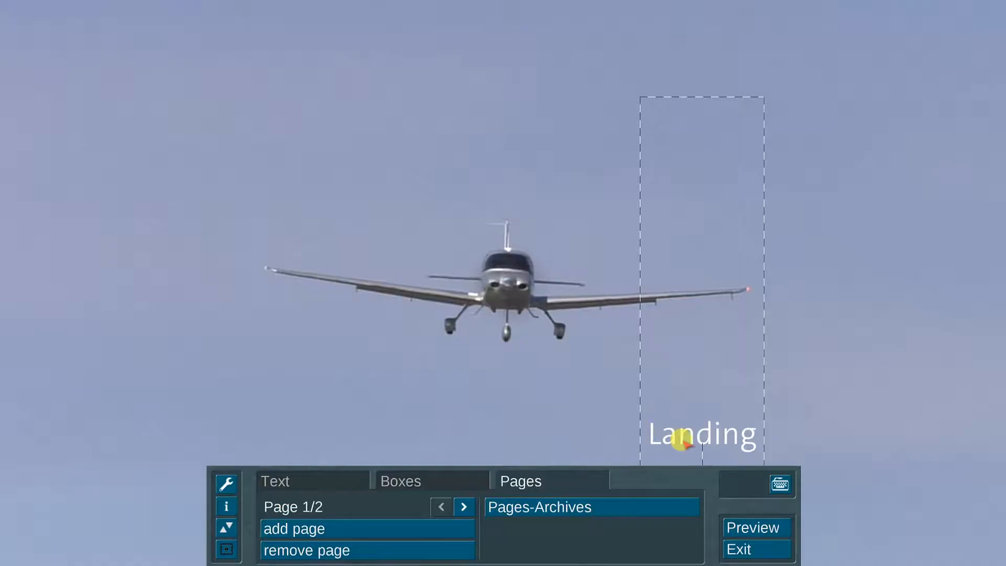
Step: Reposition the "Landing" text box below the airplane at about 846, 194 and leave the title editor
left_click(459, 478)
left_click(578, 511)
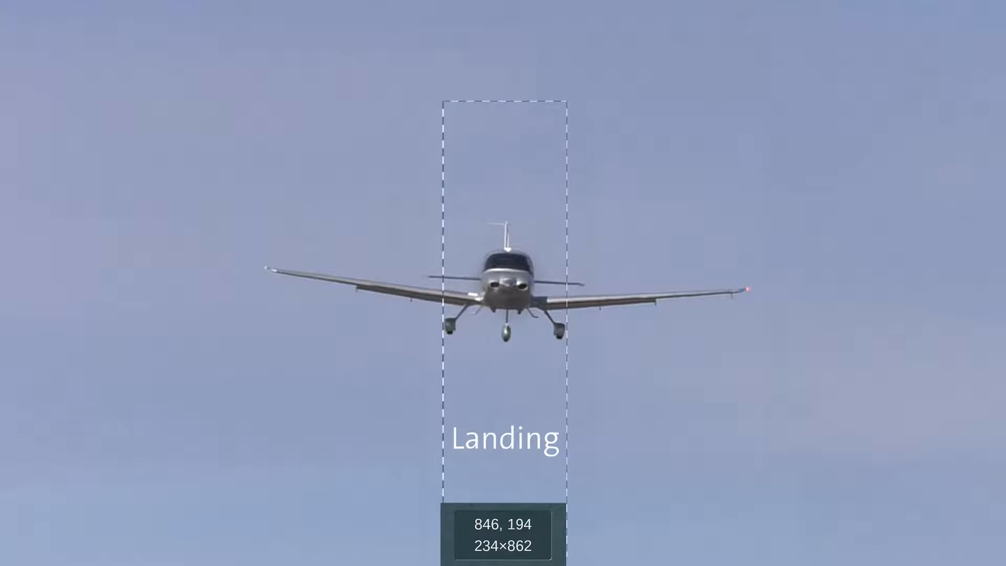
left_click(468, 507)
left_click(729, 550)
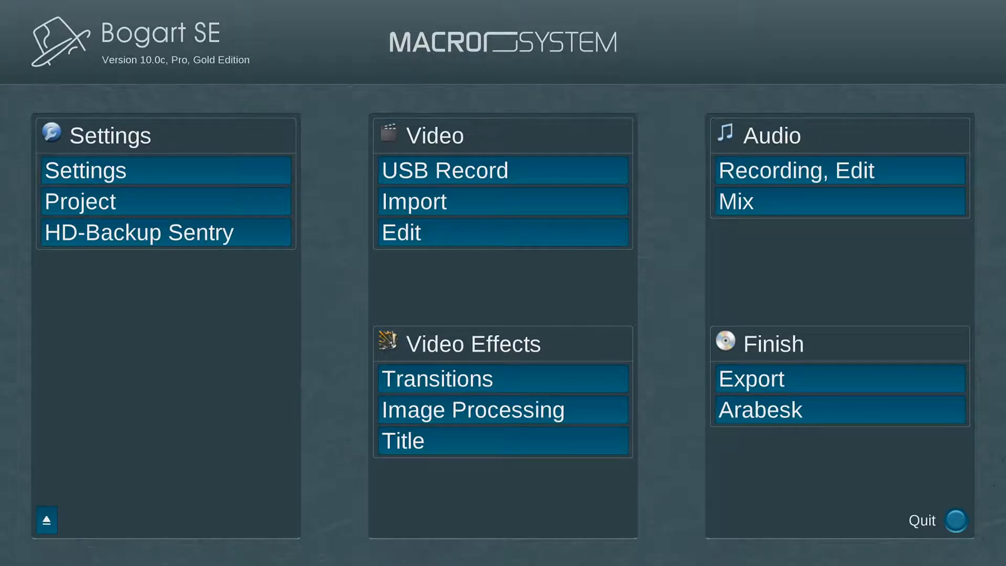
Step: Open audio recording and editing, display the audio CD's contents, and import Track 02
left_click(895, 166)
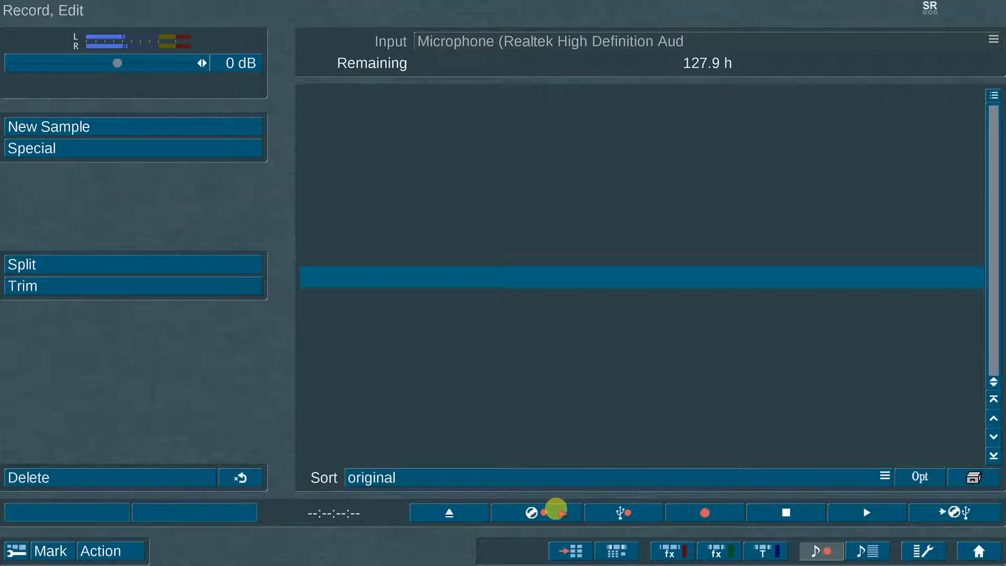
left_click(557, 510)
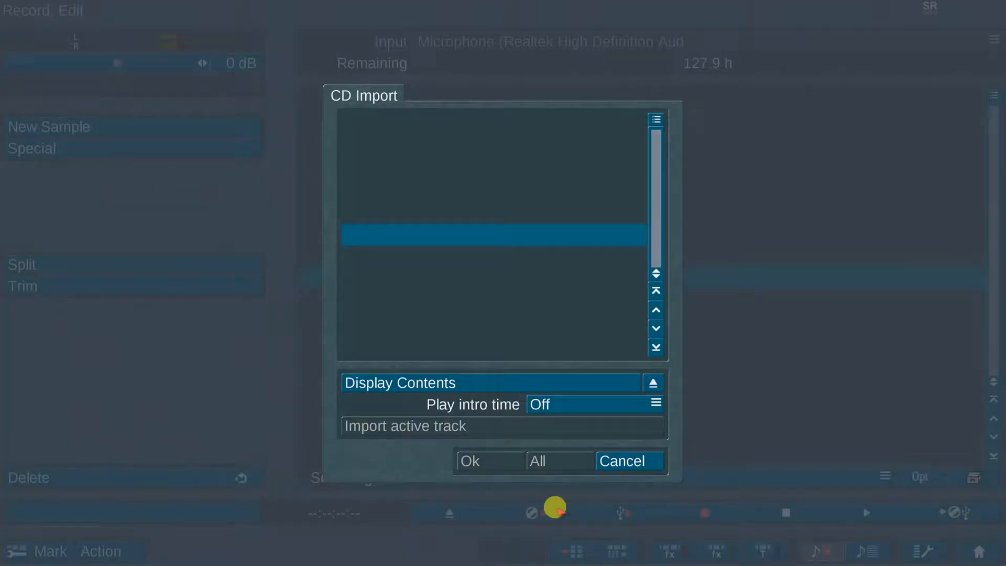
left_click(524, 377)
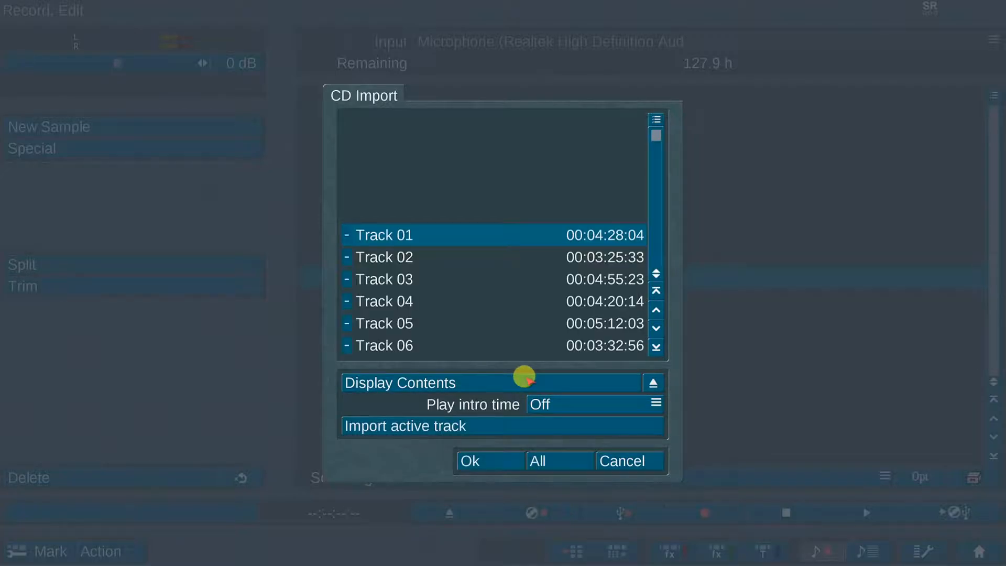
left_click(382, 256)
left_click(346, 234)
left_click(483, 461)
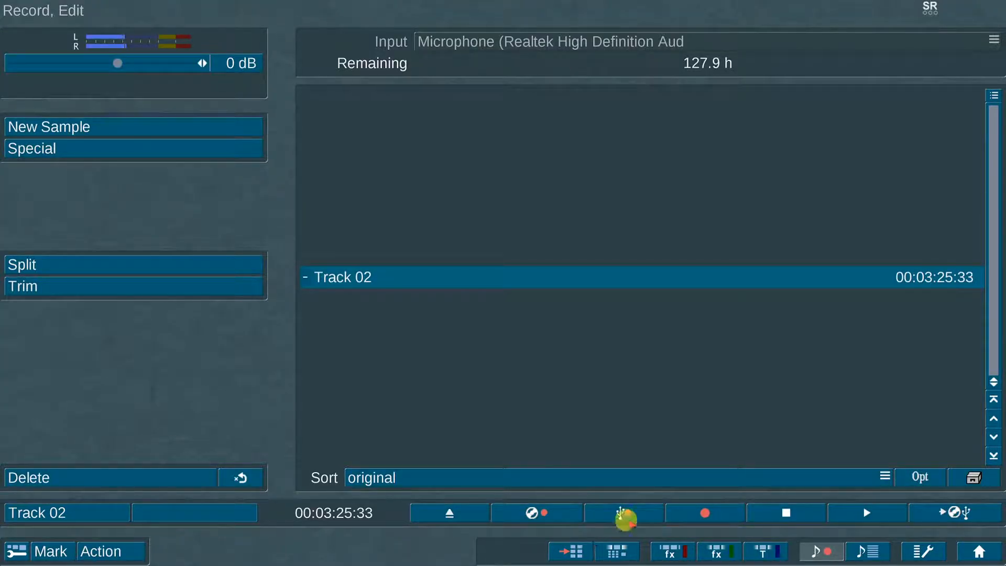
Step: Import the Winds_of_Spring audio file from flash drive (E:) into the sample list
left_click(643, 514)
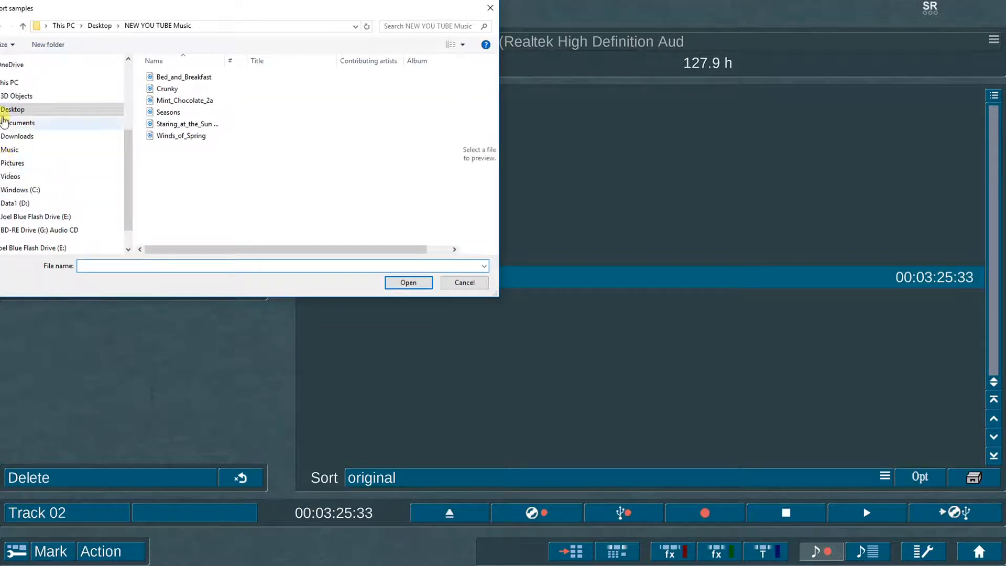
left_click(15, 109)
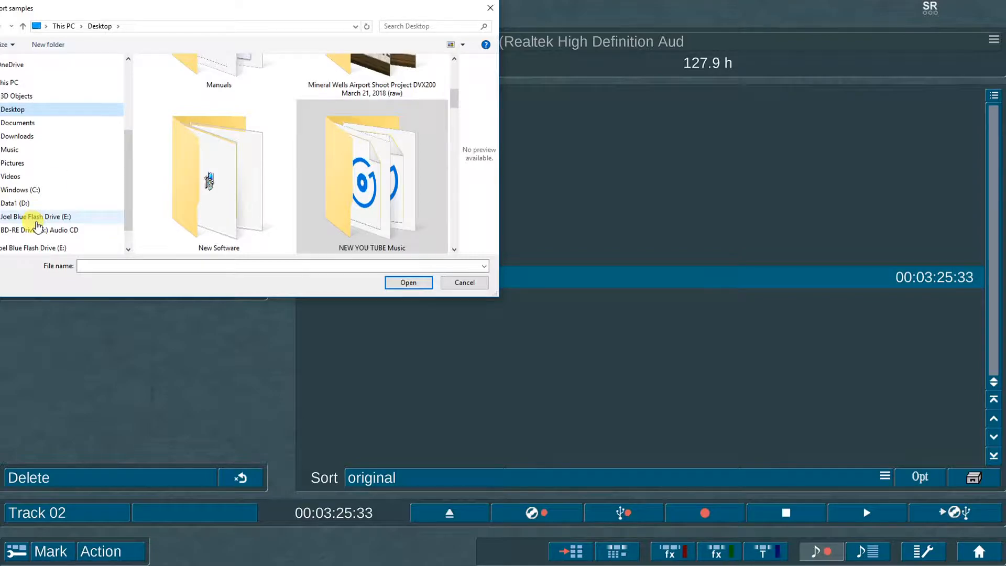
left_click(41, 218)
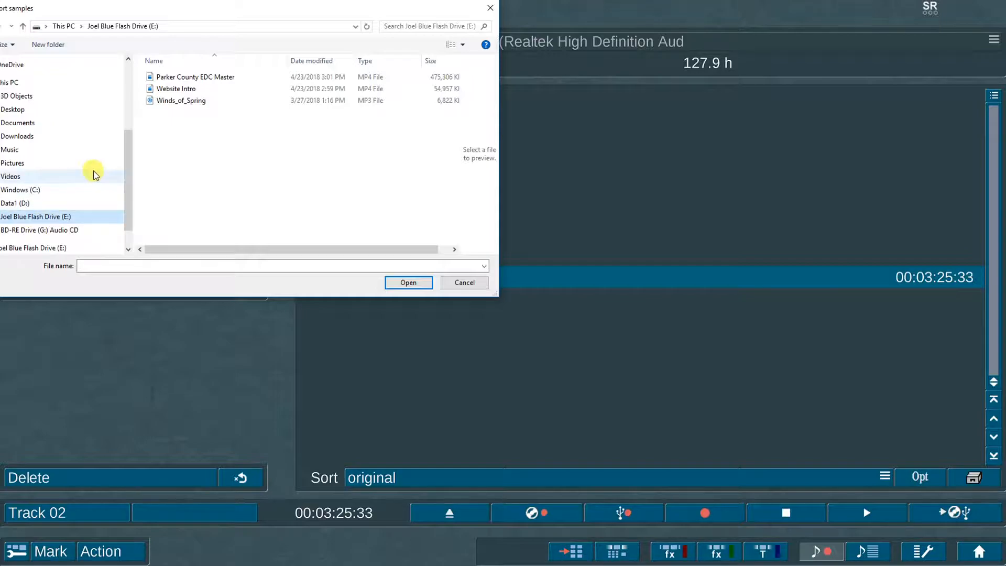
left_click(195, 103)
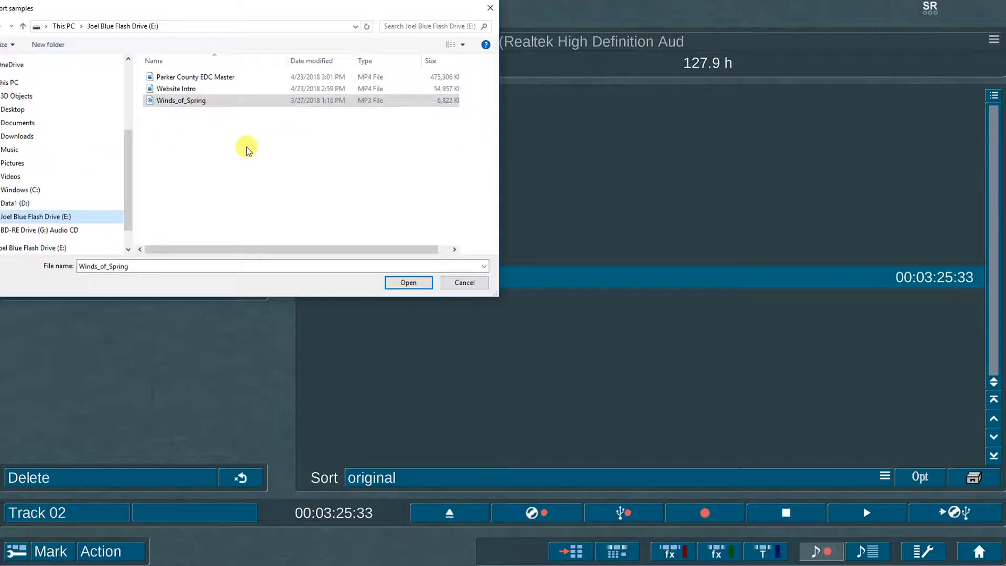
left_click(409, 283)
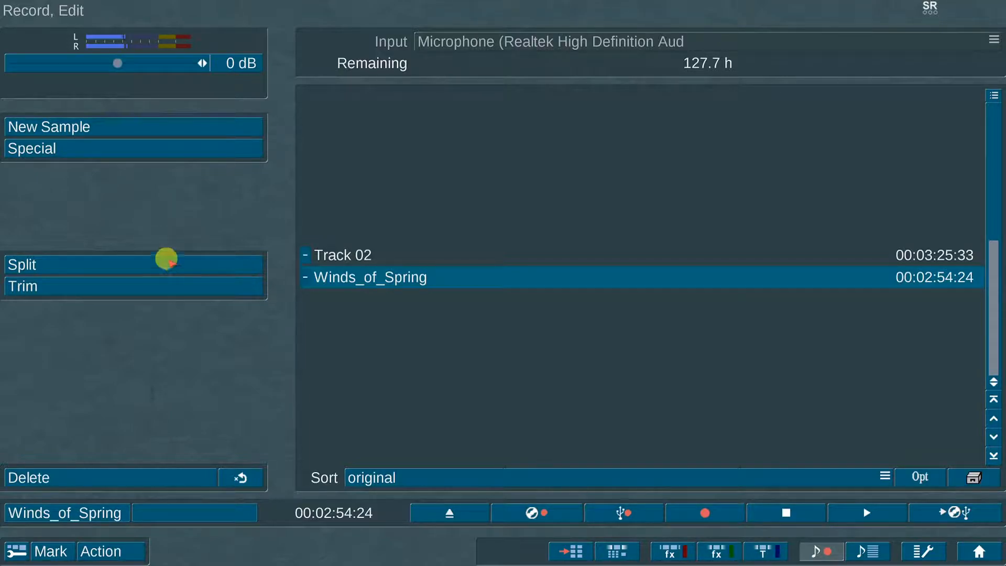
Step: Look through the Special audio effects available for Winds_of_Spring and leave without applying one
left_click(178, 146)
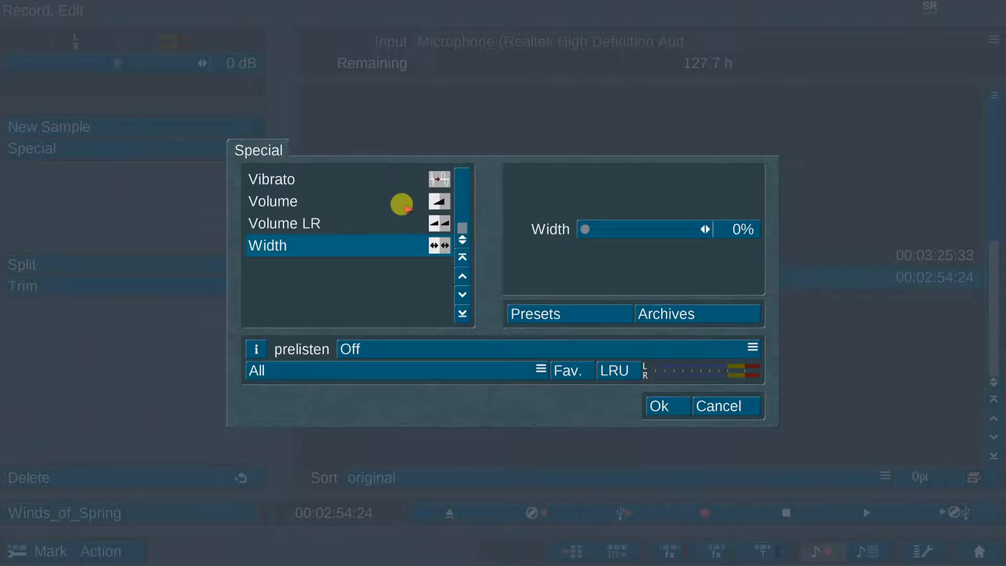
left_click_drag(462, 207, 461, 168)
left_click(729, 404)
Step: Open the MP3 export compilation and examine its quality options
left_click(951, 511)
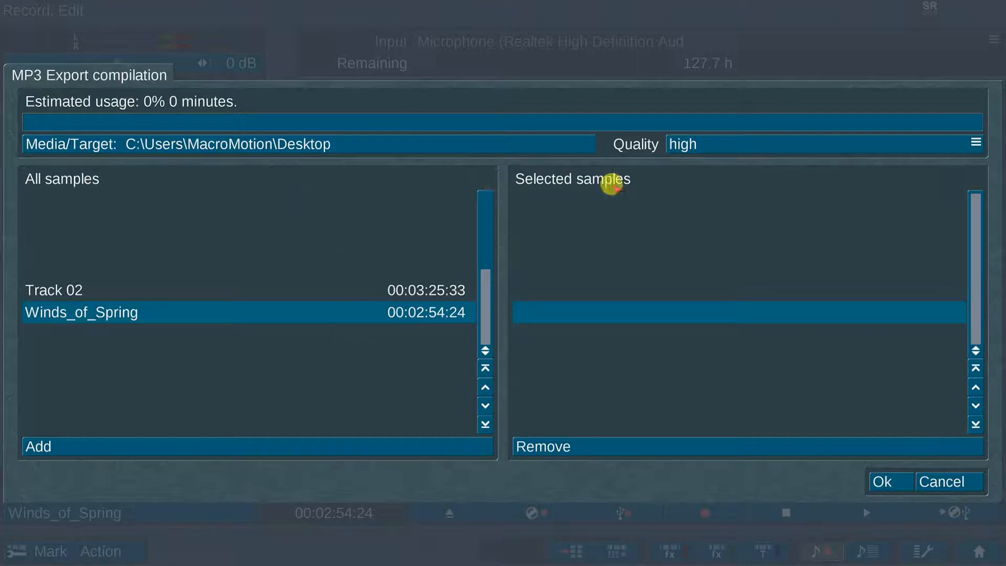
left_click(722, 140)
left_click(719, 179)
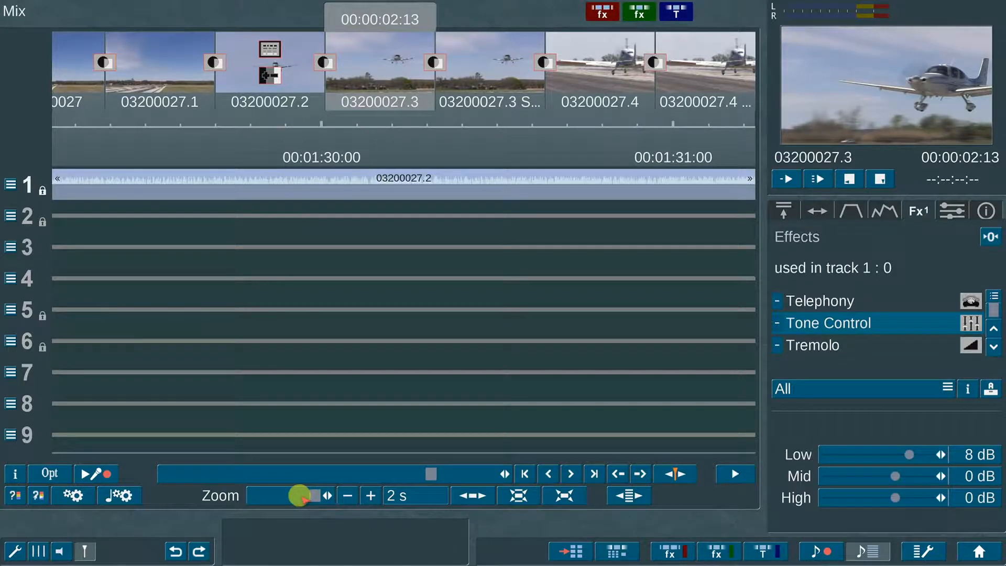
Step: Turn Storyboard Plus off in the user interface settings to compare the views, and turn it back on
left_click(11, 549)
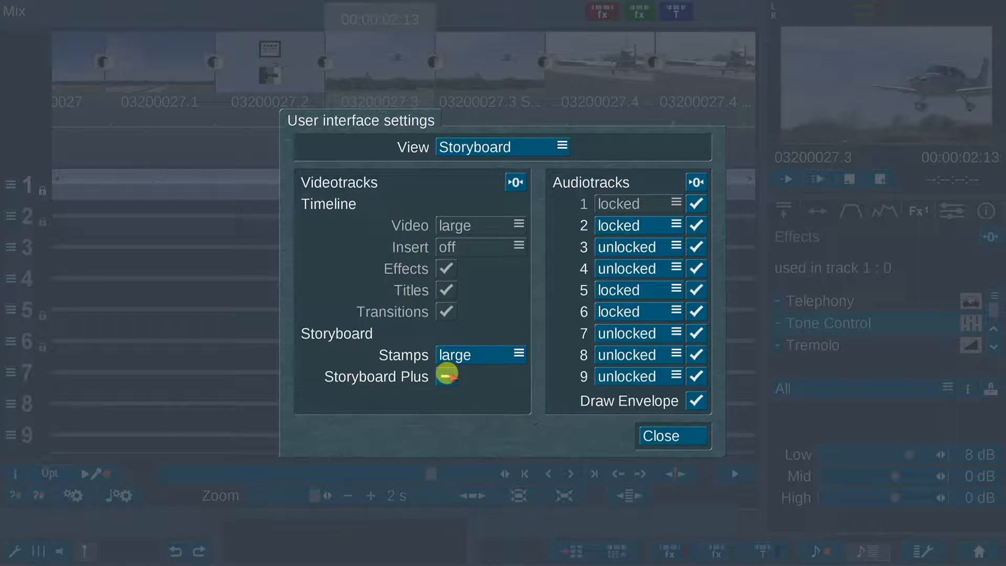
left_click(666, 440)
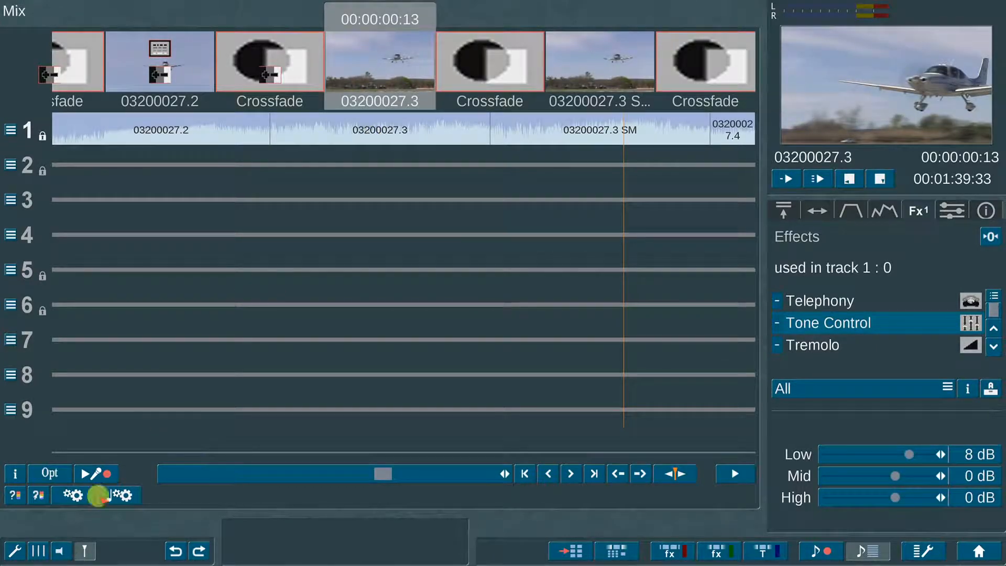
left_click(13, 548)
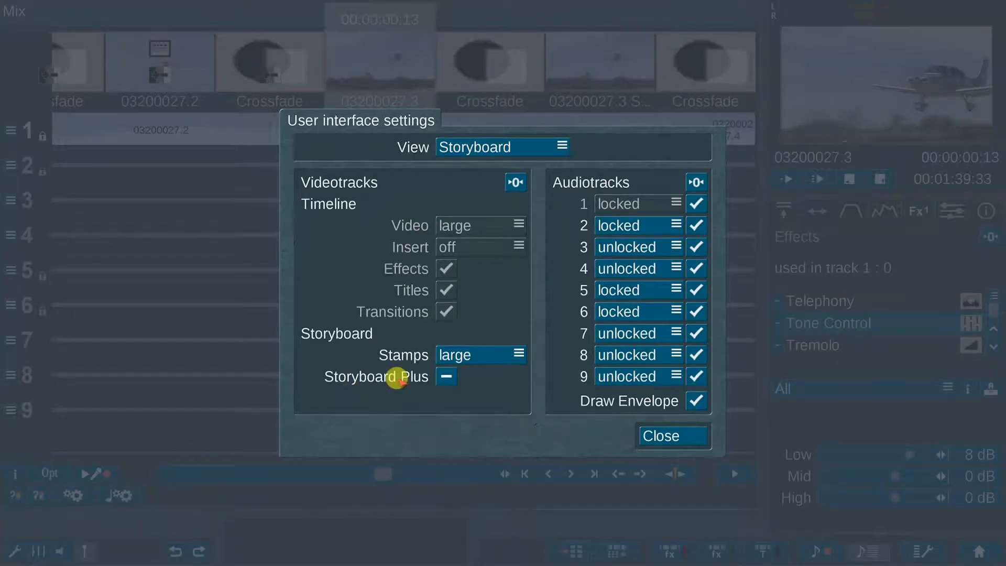
left_click(664, 434)
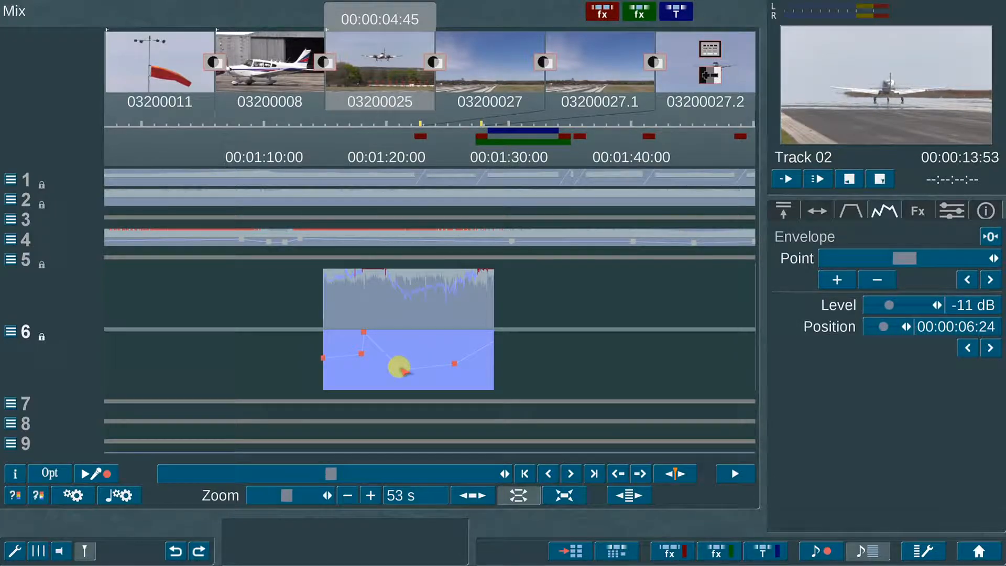
Step: Select the envelope point at 00:00:06:24 of Track 02 on audio track 6 and inspect the sample in the enlarged display
left_click(401, 369)
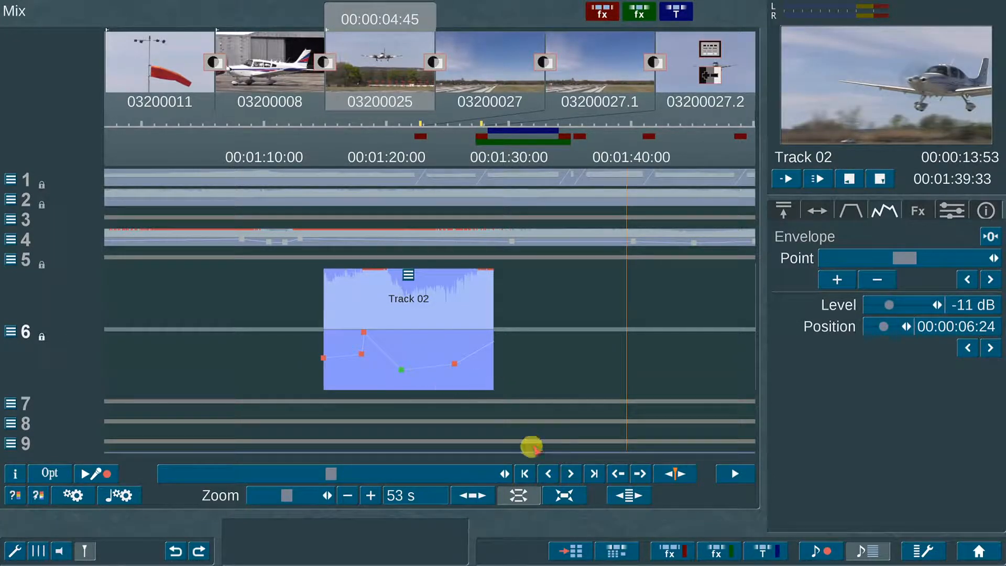
left_click(565, 495)
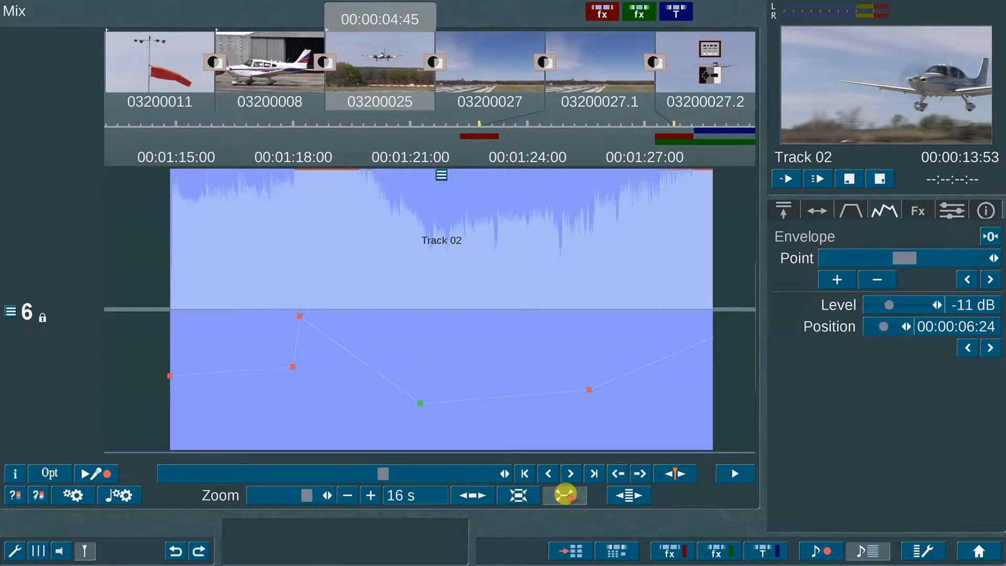
left_click(565, 495)
Step: Turn off Storyboard Plus in the user interface settings and return to the mix
left_click(12, 549)
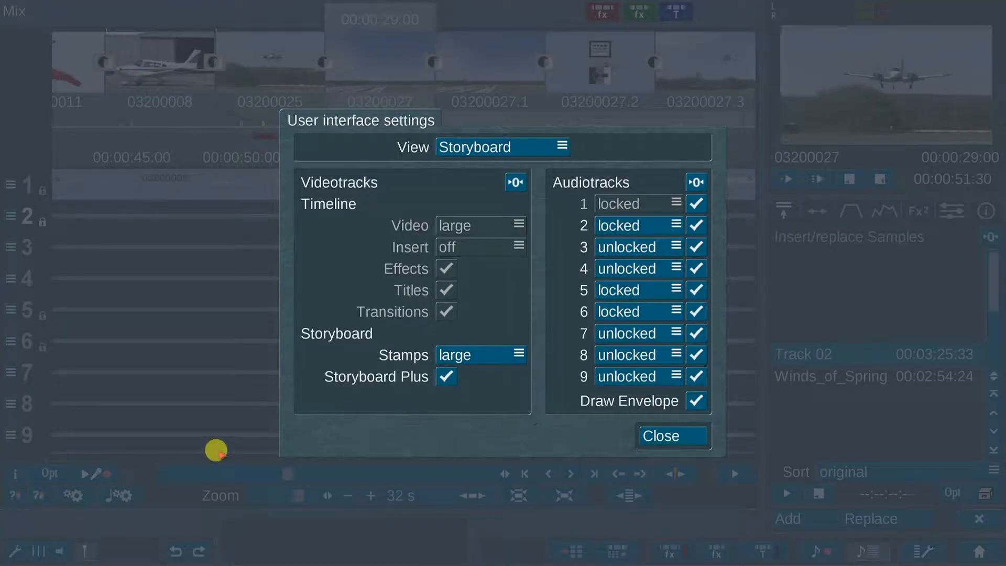
left_click(445, 376)
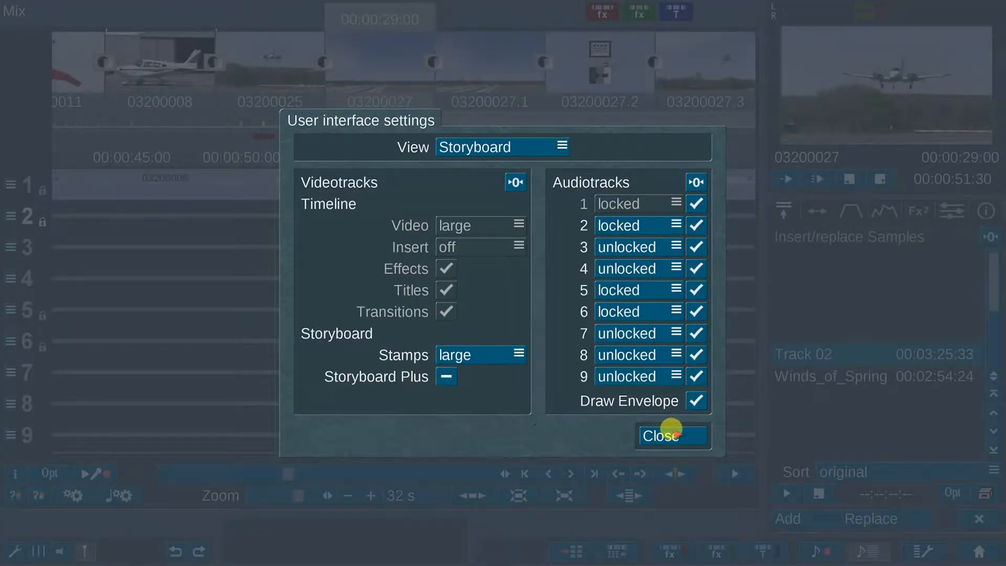
left_click(672, 435)
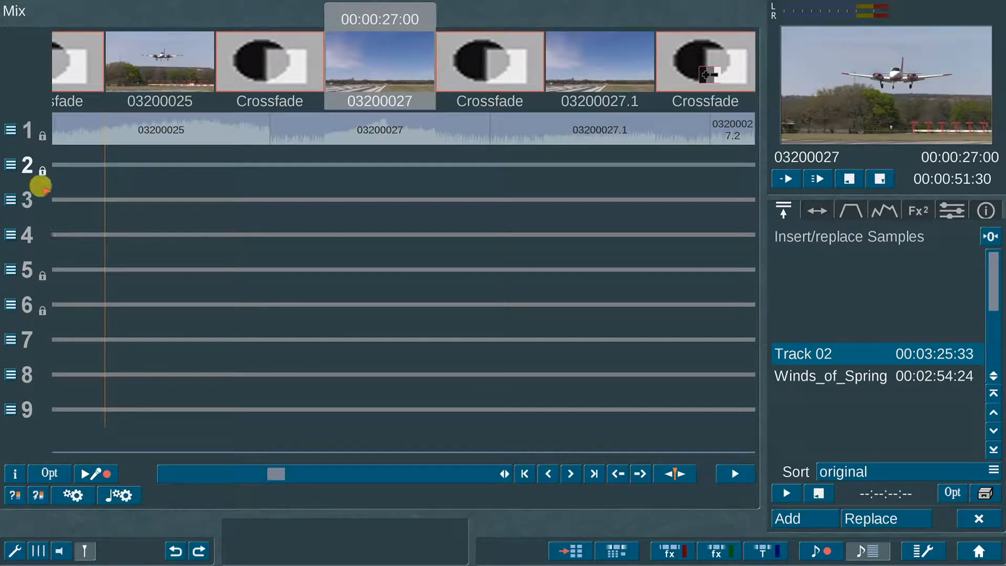
Step: Add the Winds_of_Spring sample to audio track 5 beneath scene 03200011
left_click(56, 404)
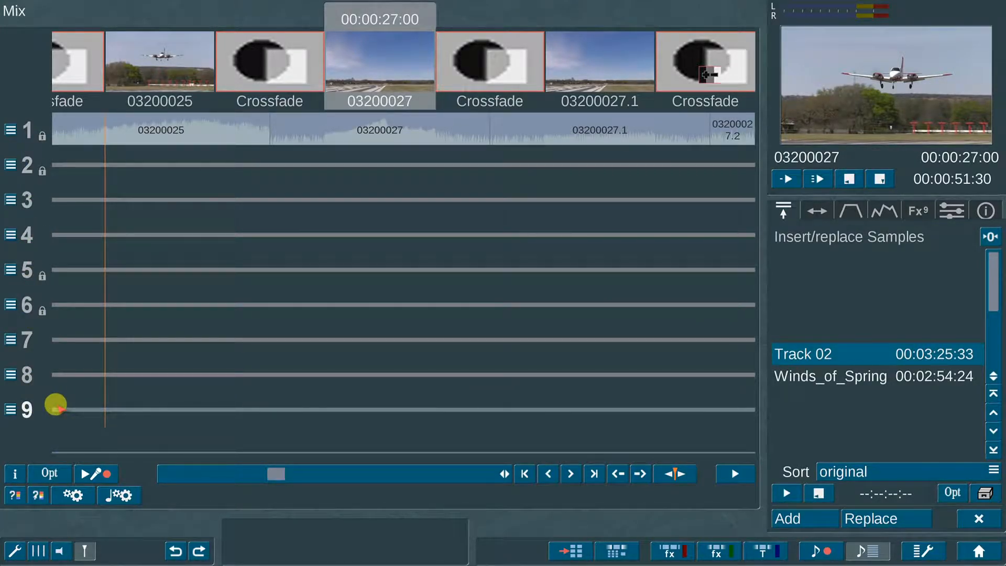
left_click(61, 306)
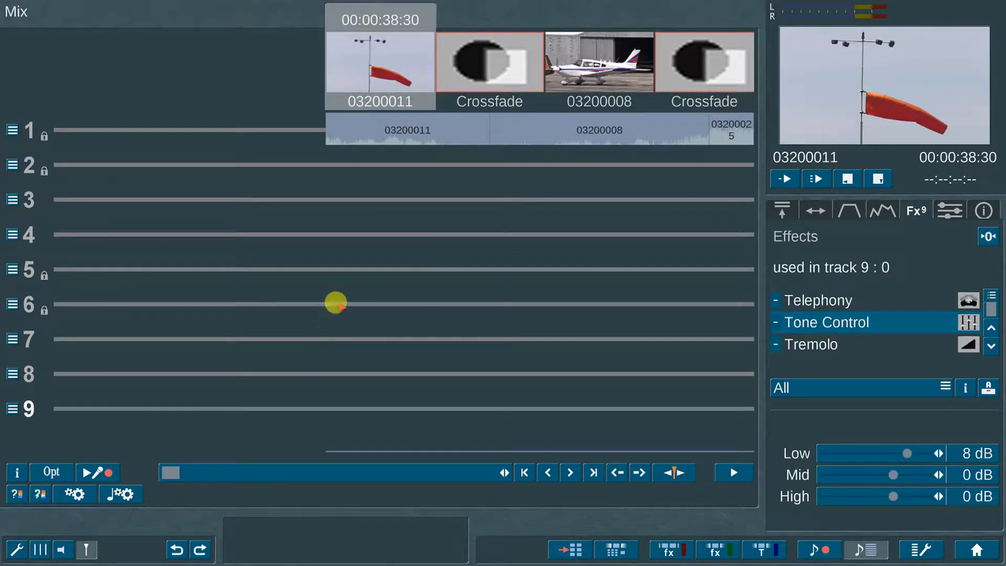
left_click(370, 265)
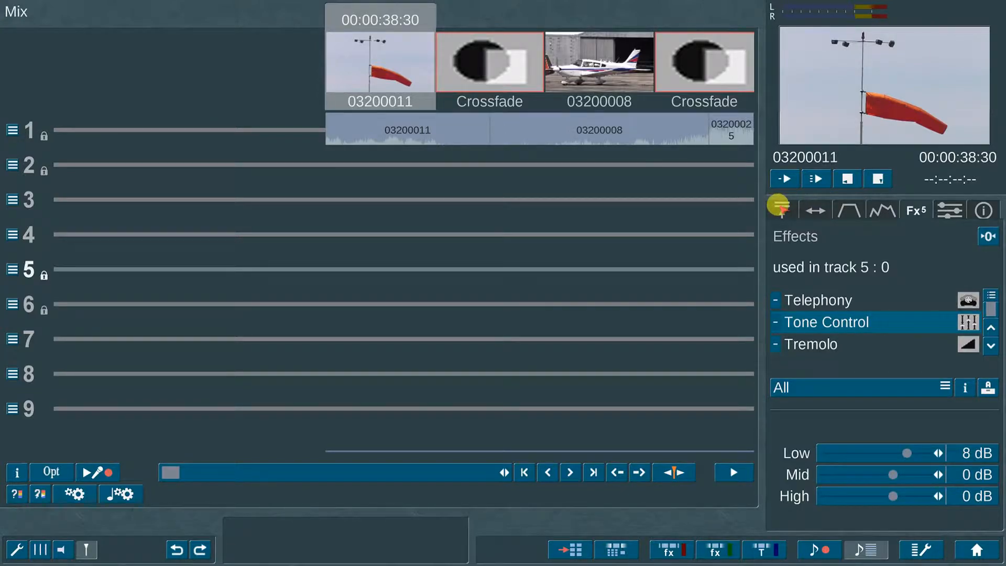
left_click(781, 208)
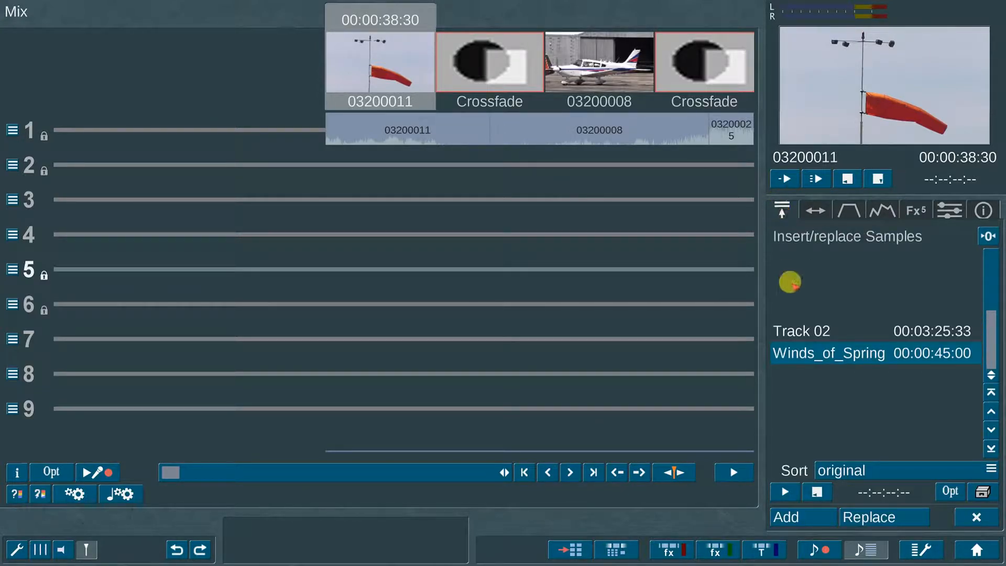
left_click(840, 325)
left_click(846, 367)
left_click(844, 334)
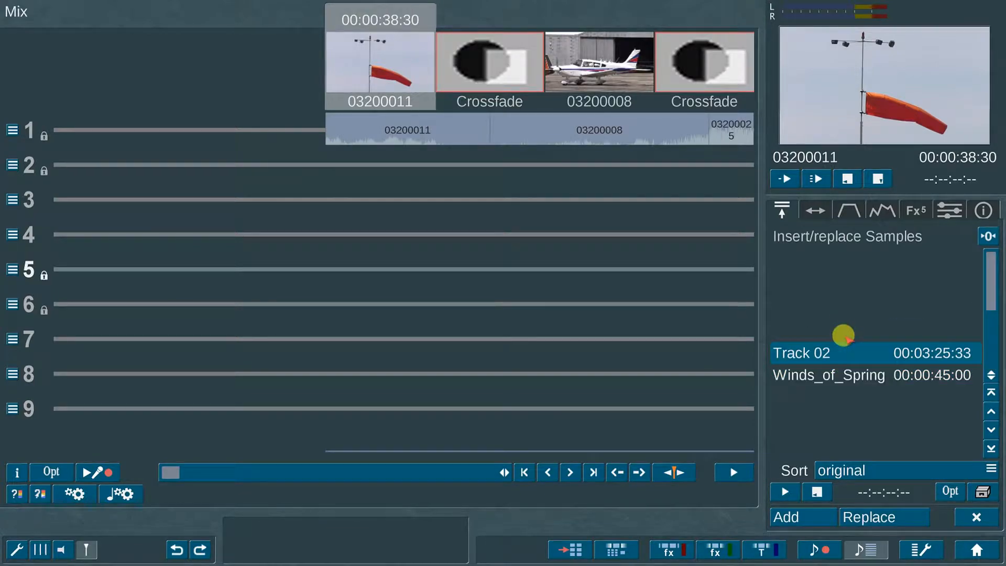
left_click(854, 373)
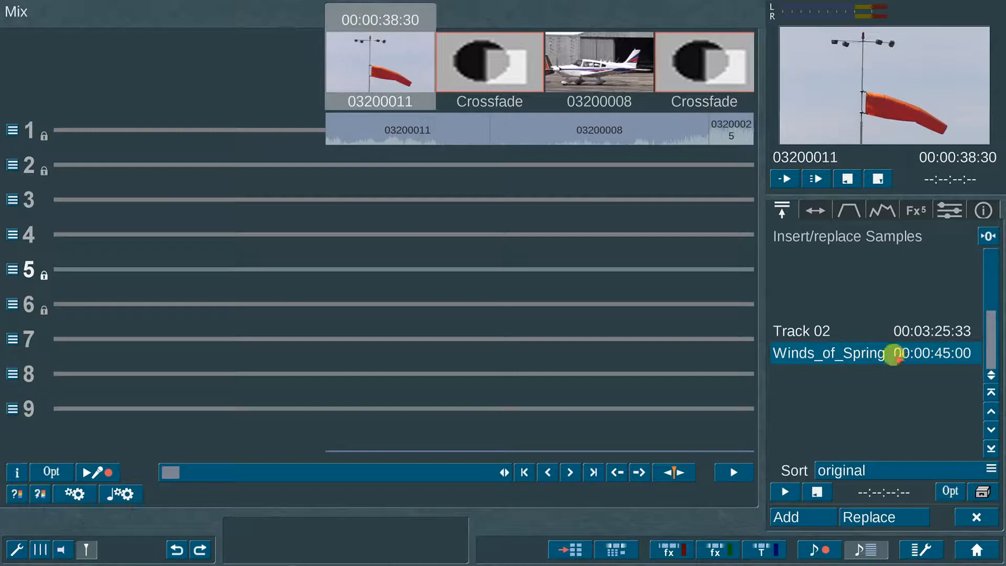
left_click(808, 515)
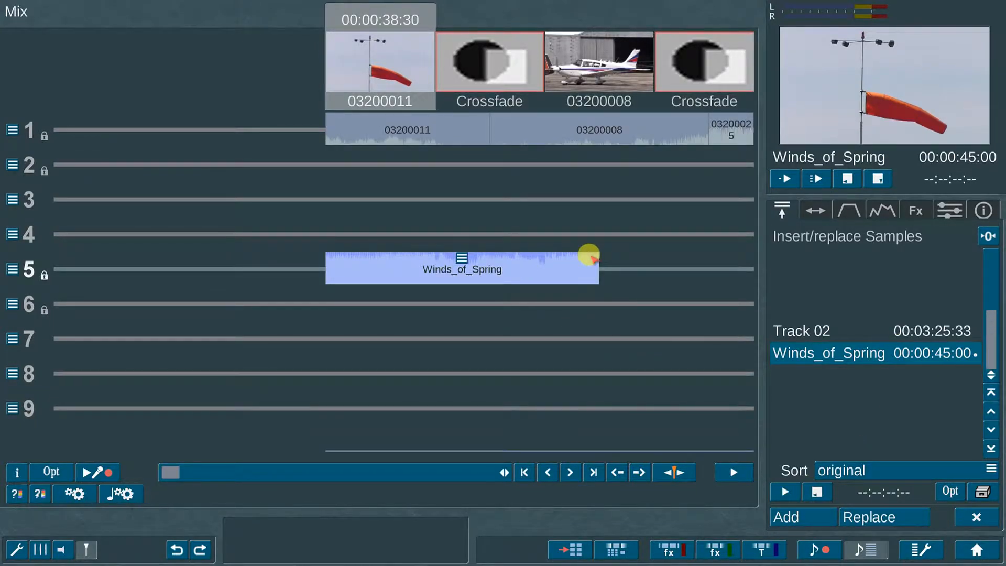
Step: Shift the position of Winds_of_Spring on track 5 so it starts at about 00:00:03:09
left_click(814, 205)
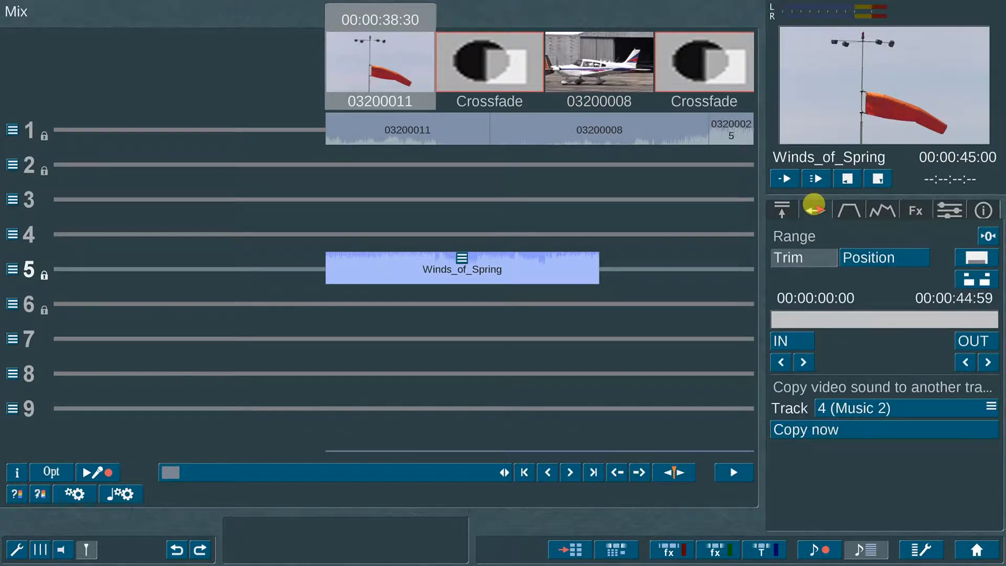
left_click(896, 257)
left_click(803, 316)
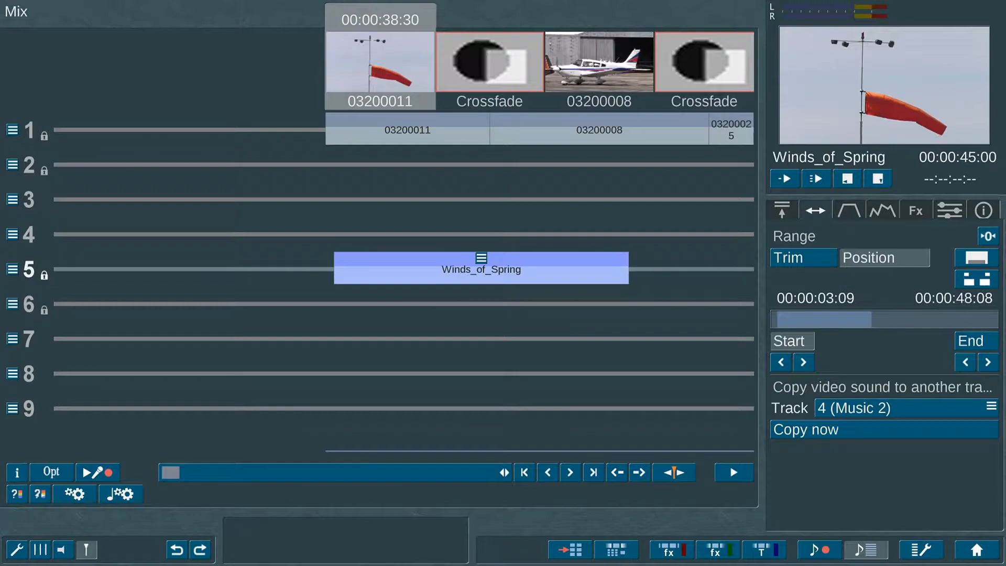
left_click(794, 340)
Step: Trim Winds_of_Spring to an in point of 00:00:02:03 and an out point of 00:00:42:03, and set its volume to -3 dB
left_click(793, 257)
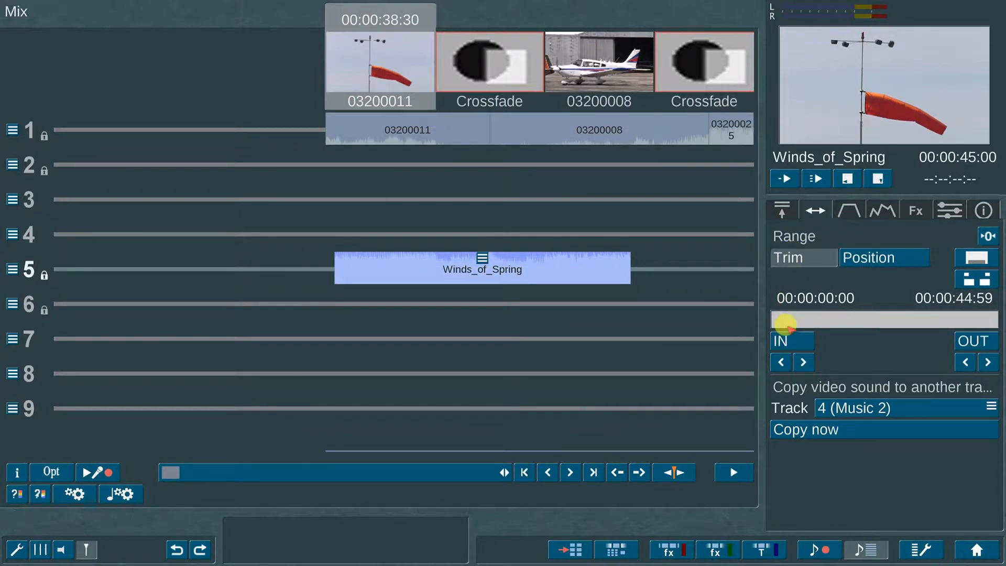
left_click(785, 319)
left_click_drag(996, 318, 984, 319)
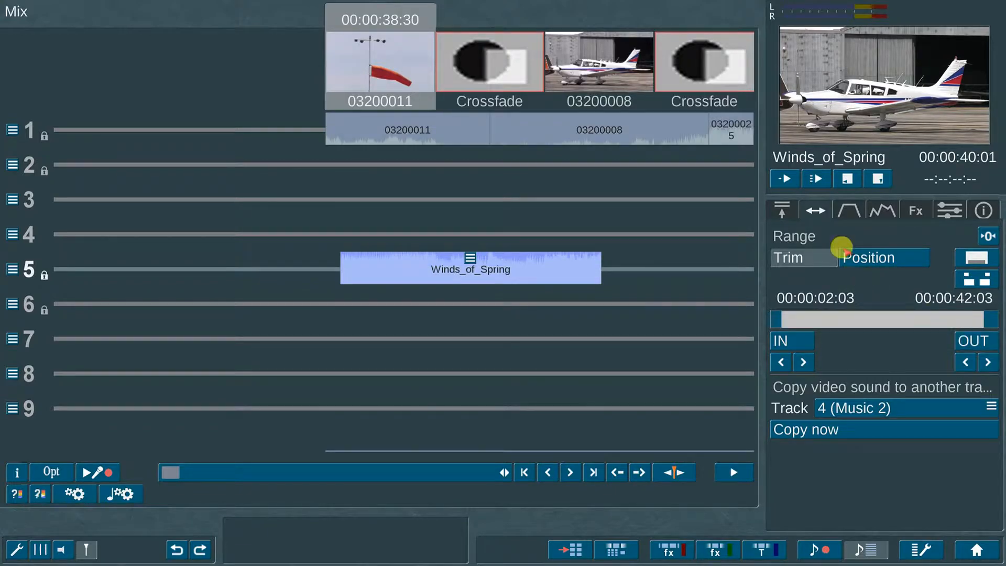
left_click(849, 207)
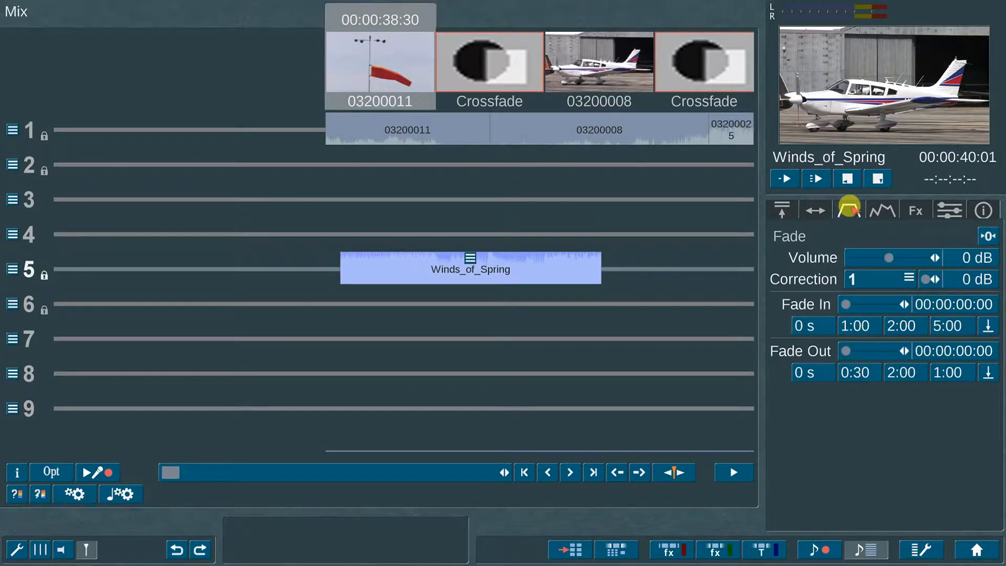
mouse_move(895, 257)
left_mouse_down()
mouse_move(850, 257)
mouse_move(903, 258)
mouse_move(880, 258)
left_mouse_up()
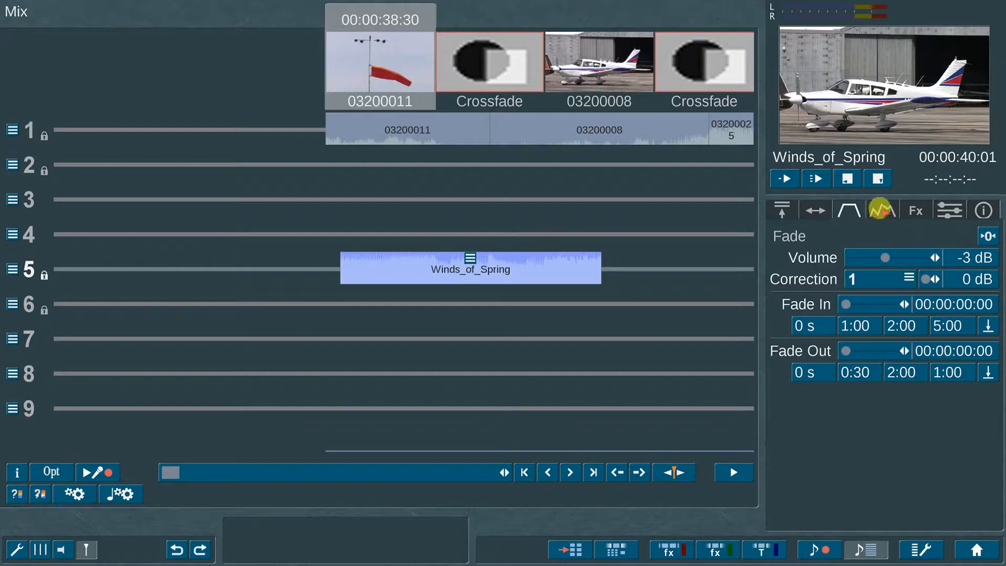
Step: Open the envelope editor for Winds_of_Spring and add four evenly spaced points in the first half of the sample
left_click(882, 209)
left_click(866, 375)
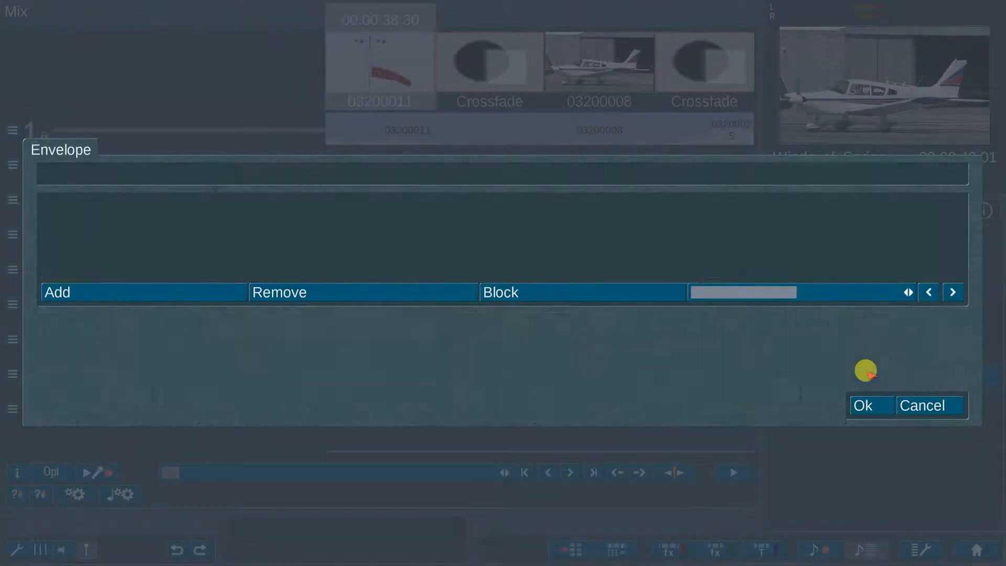
left_click(287, 257)
left_click(351, 257)
left_click(416, 257)
left_click(473, 258)
Step: Set the envelope level to -9 dB at 00:00:13:27 and to -13 dB at 00:00:16:15, and accept the envelope
left_click(352, 257)
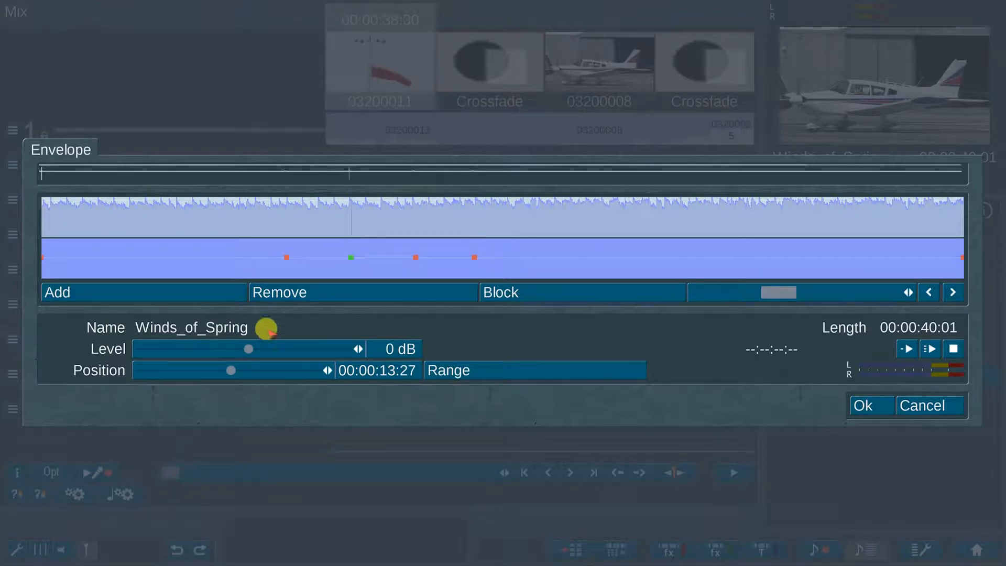
left_click_drag(248, 350, 217, 350)
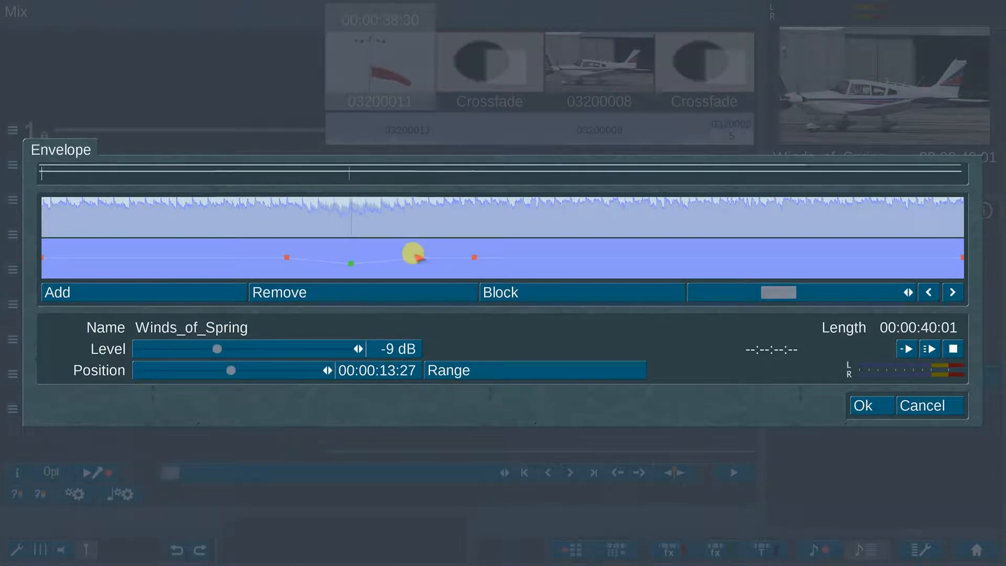
left_click(416, 258)
left_click_drag(249, 349, 203, 349)
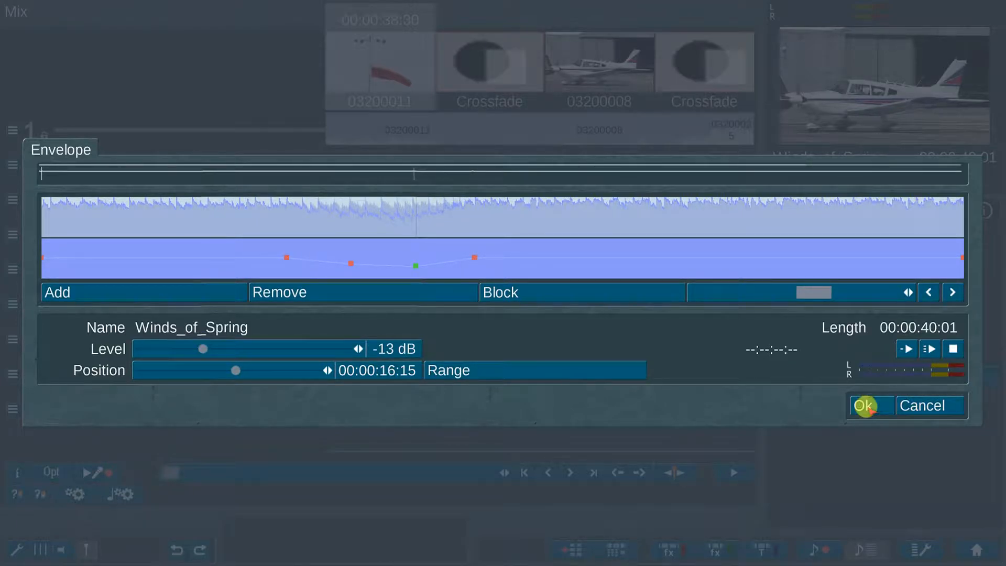
left_click(864, 406)
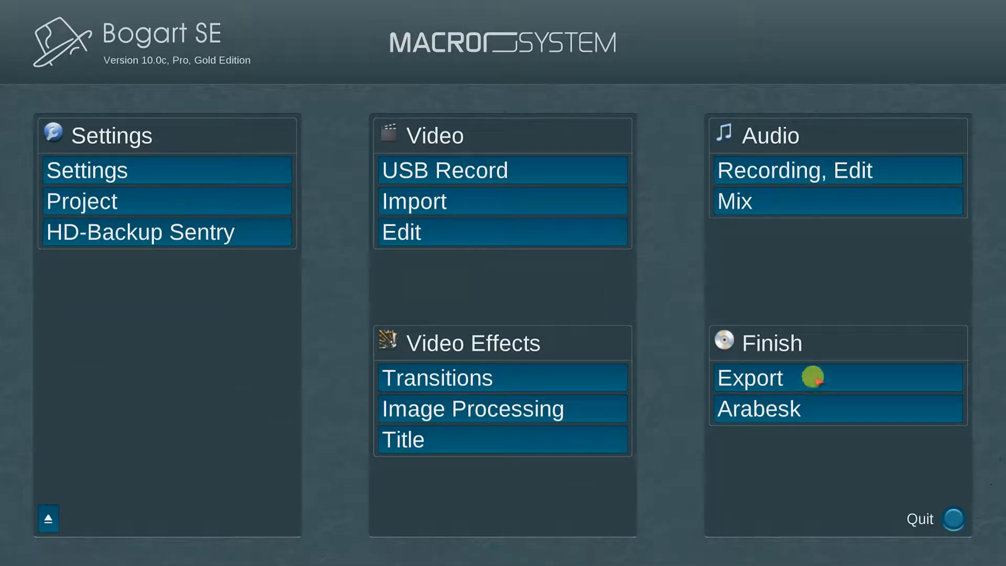
Step: Open Export and examine the available modes and quality levels, leaving AVI and Max selected
left_click(822, 373)
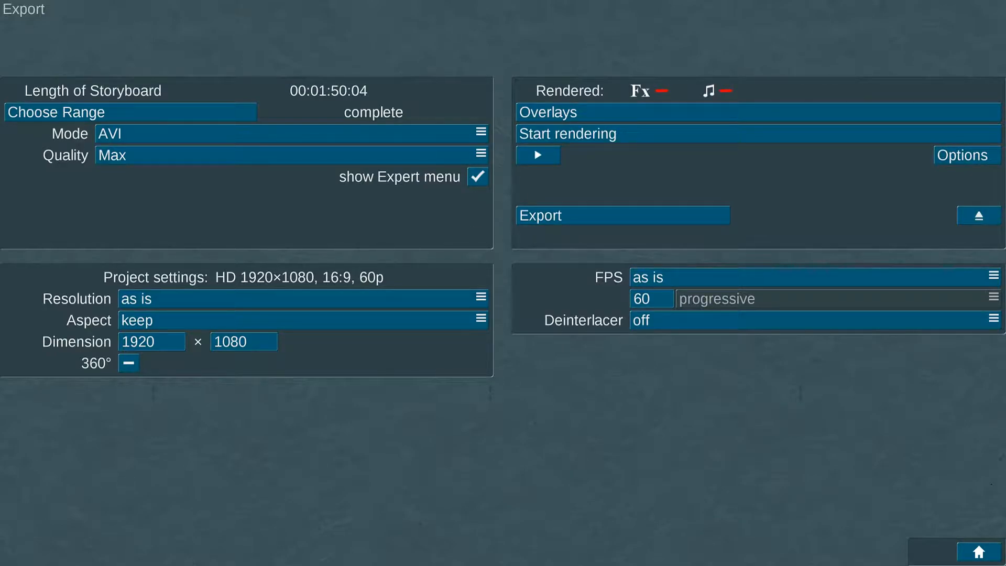
left_click(181, 127)
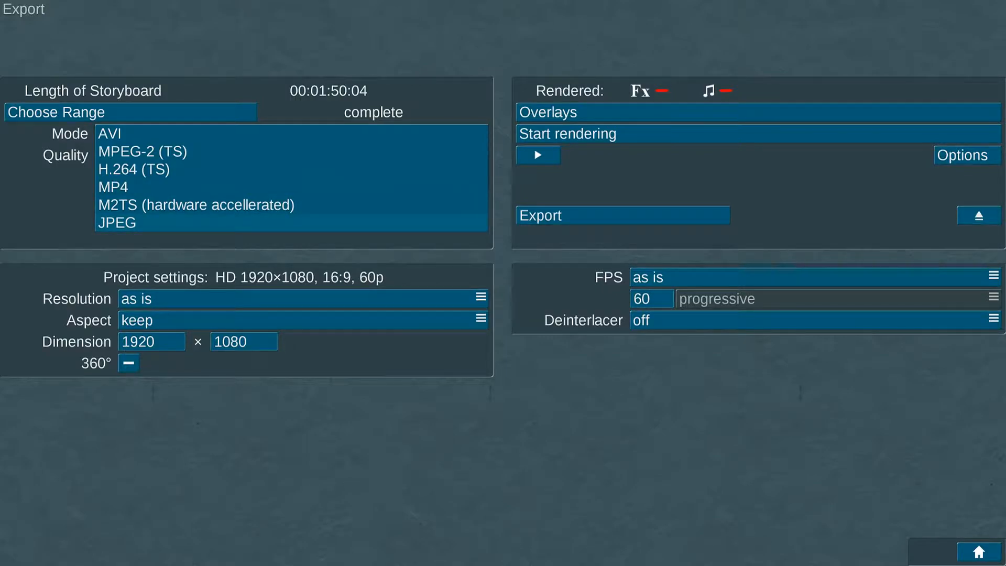
left_click(180, 131)
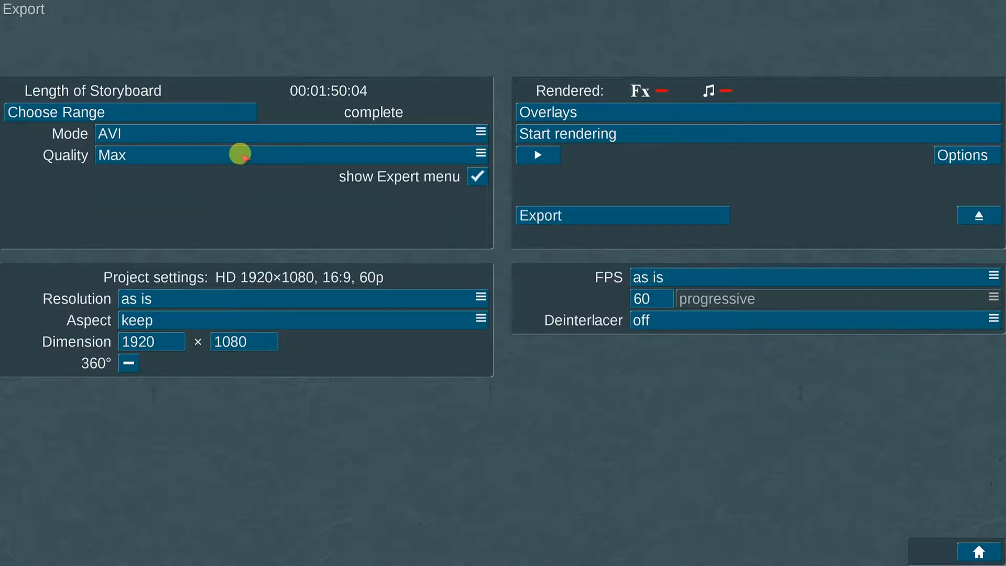
left_click(291, 156)
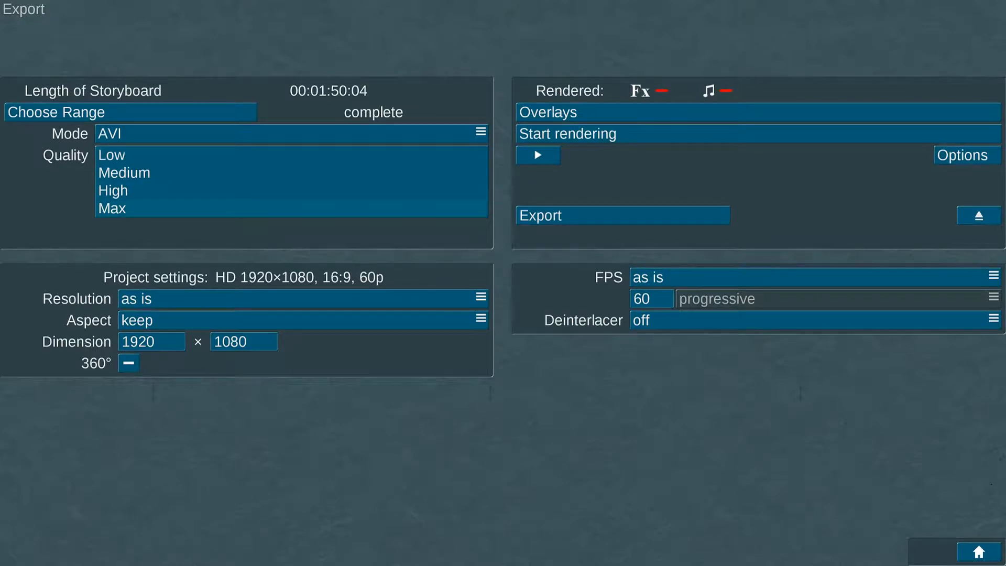
left_click(242, 152)
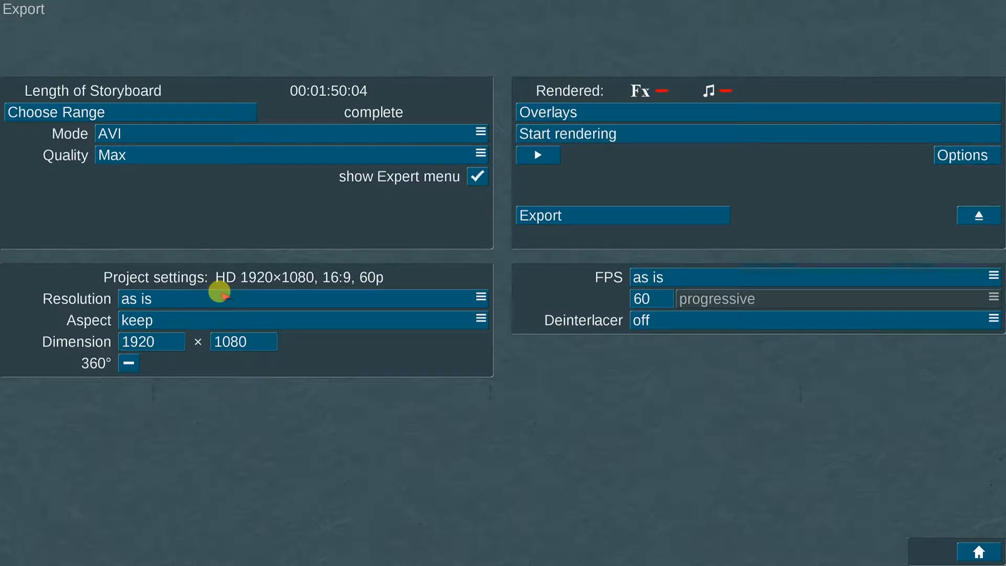
Step: Examine the available export resolutions, frame rates and deinterlacer options, leaving resolution and FPS as is and the deinterlacer off
left_click(221, 295)
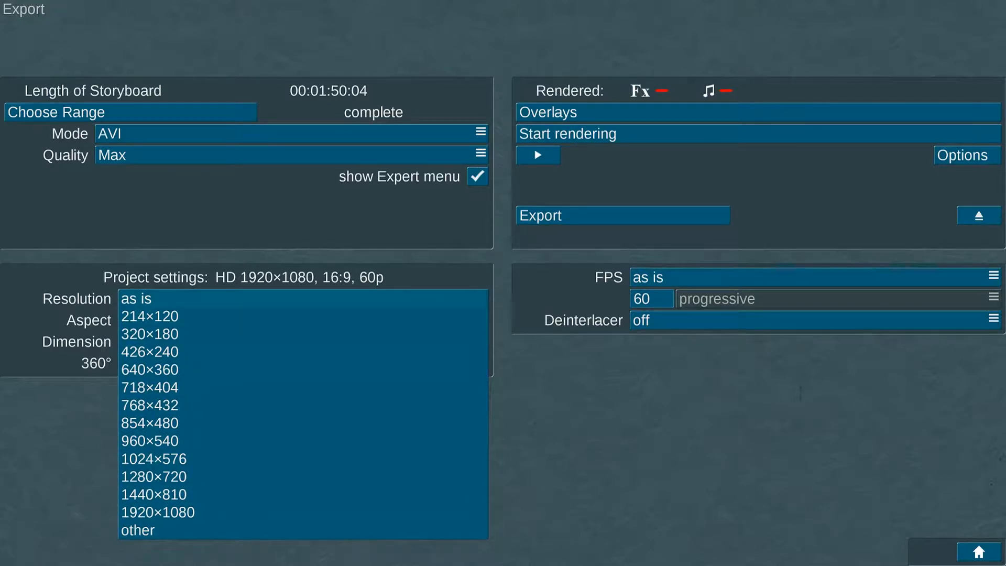
left_click(220, 297)
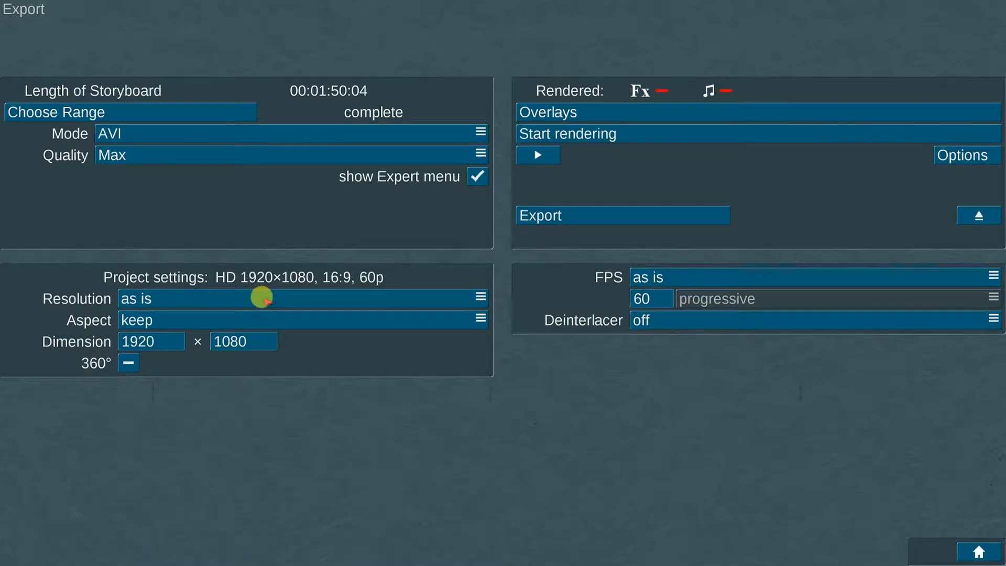
left_click(650, 275)
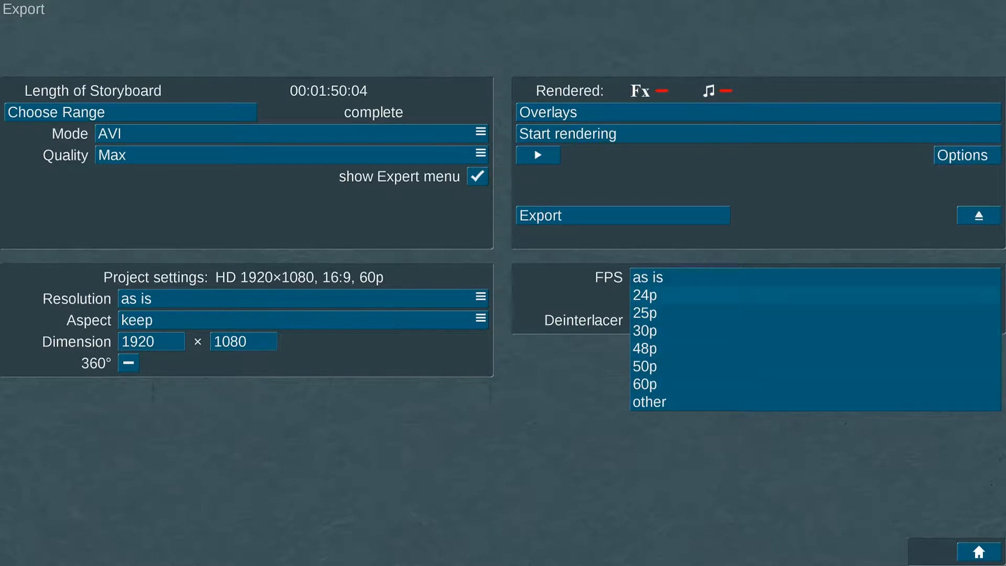
left_click(676, 277)
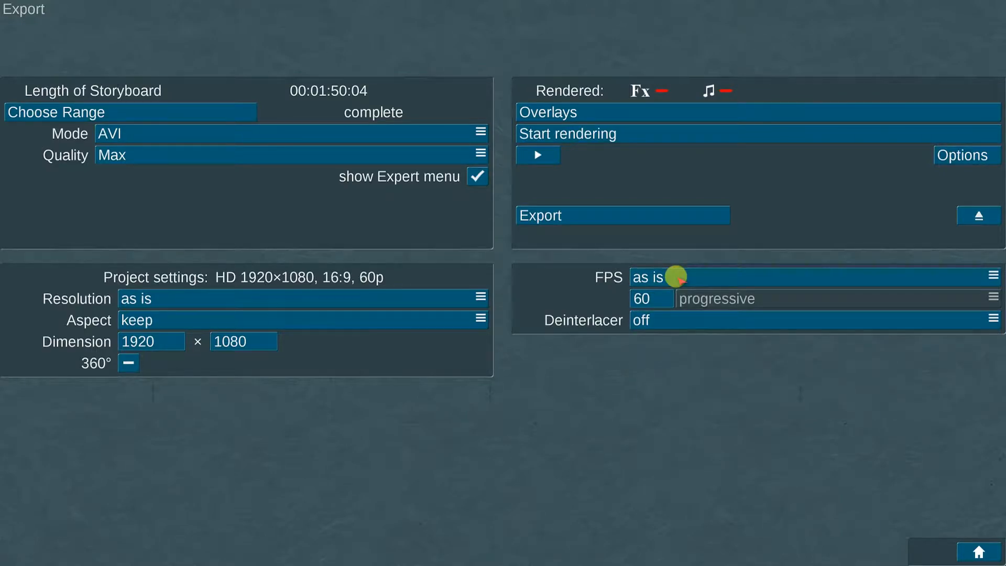
left_click(665, 319)
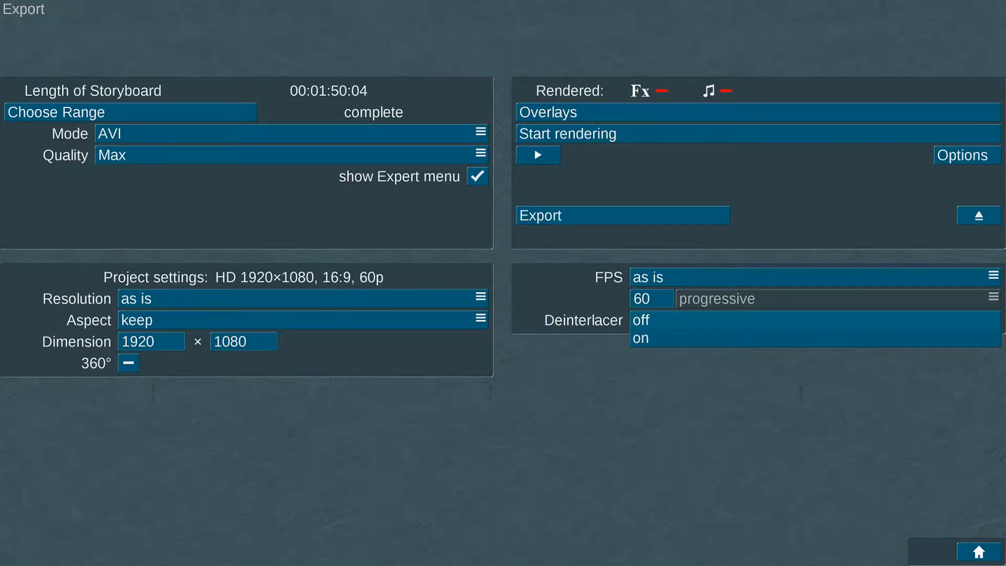
left_click(669, 321)
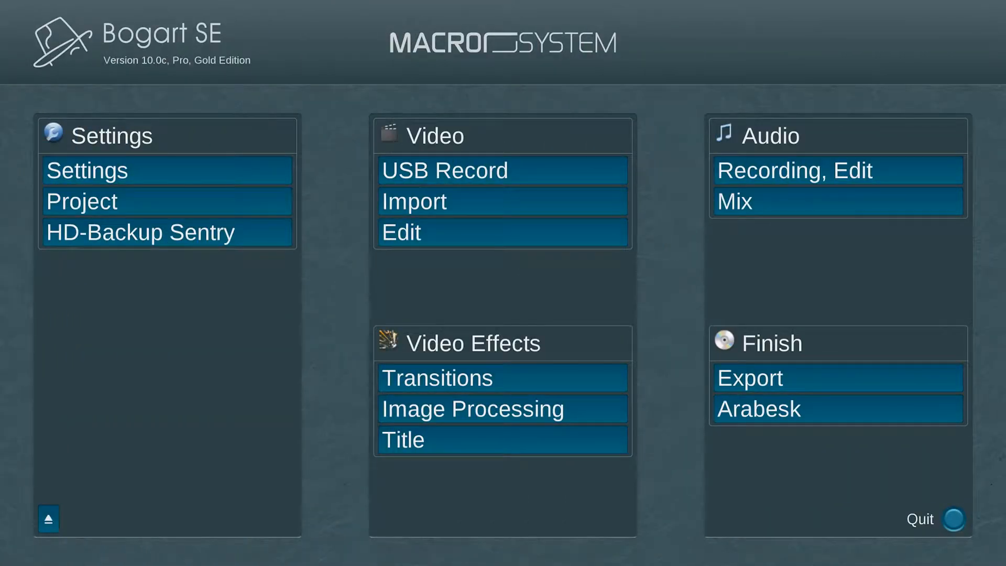
Step: Open Arabesk and select DP 1 as the disc project to work on
left_click(824, 407)
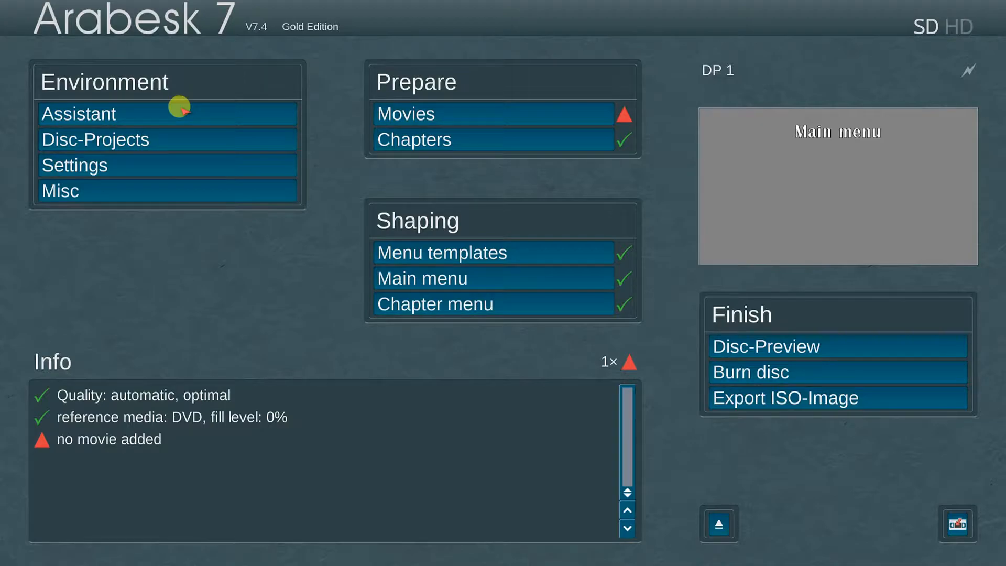
left_click(176, 137)
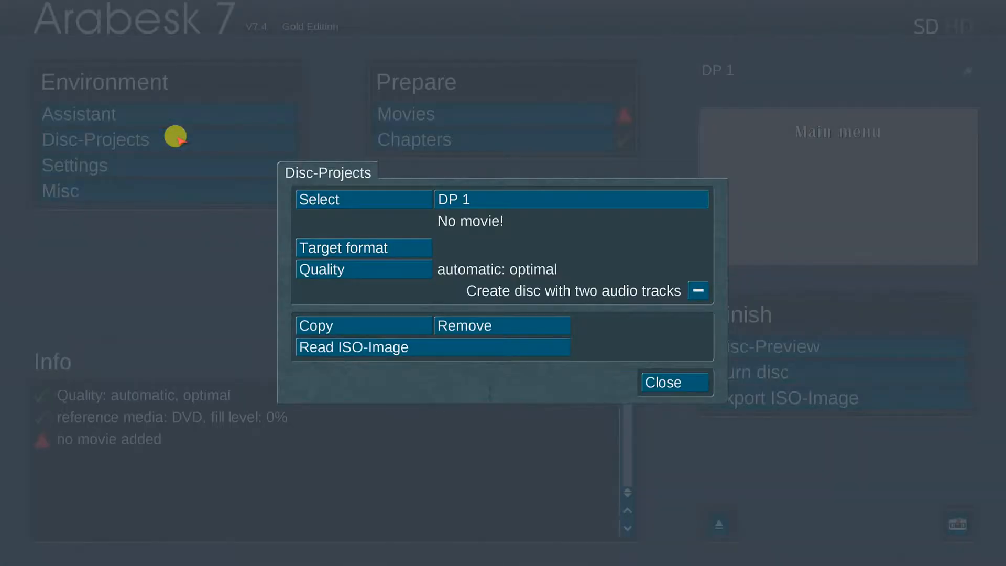
left_click(397, 194)
mouse_move(701, 205)
left_mouse_down()
mouse_move(701, 255)
mouse_move(701, 205)
left_mouse_up()
left_click(610, 374)
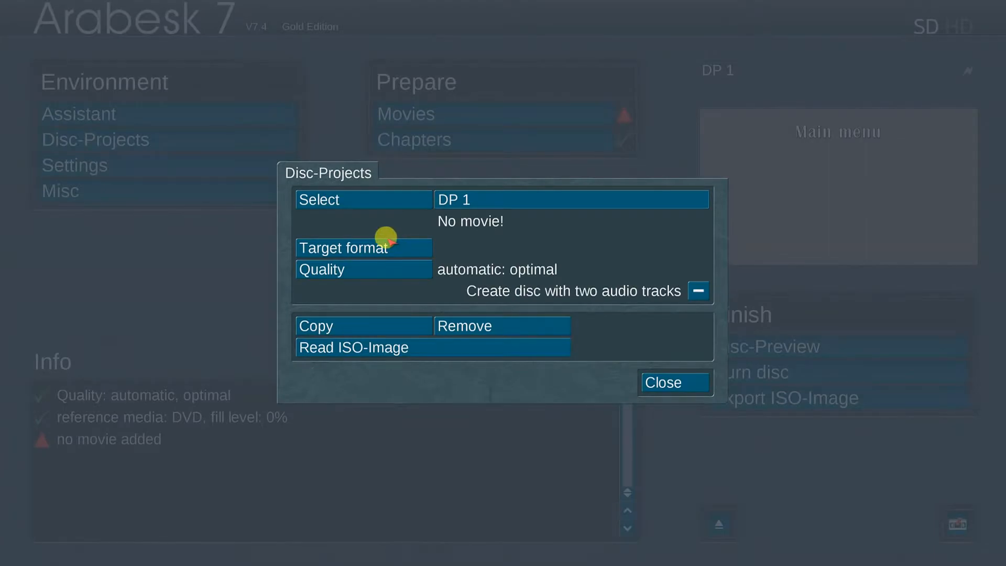
Step: Set the target format of disc project DP 1 to Blu-ray (HD)
left_click(408, 245)
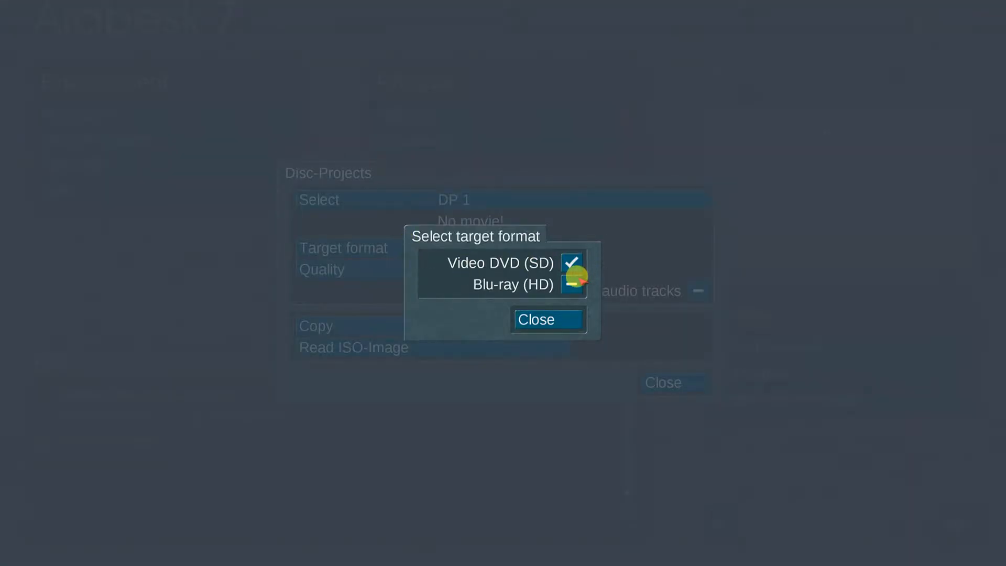
left_click(544, 317)
left_click(558, 314)
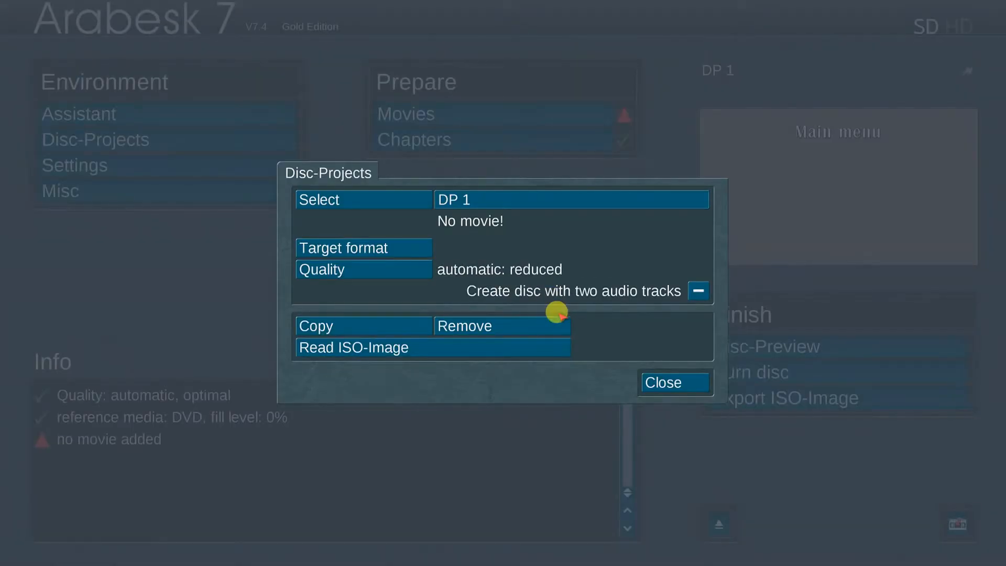
Step: Set the disc project's quality mode to manual, with Blu-ray 25GB as the reference media
left_click(381, 268)
left_click(456, 274)
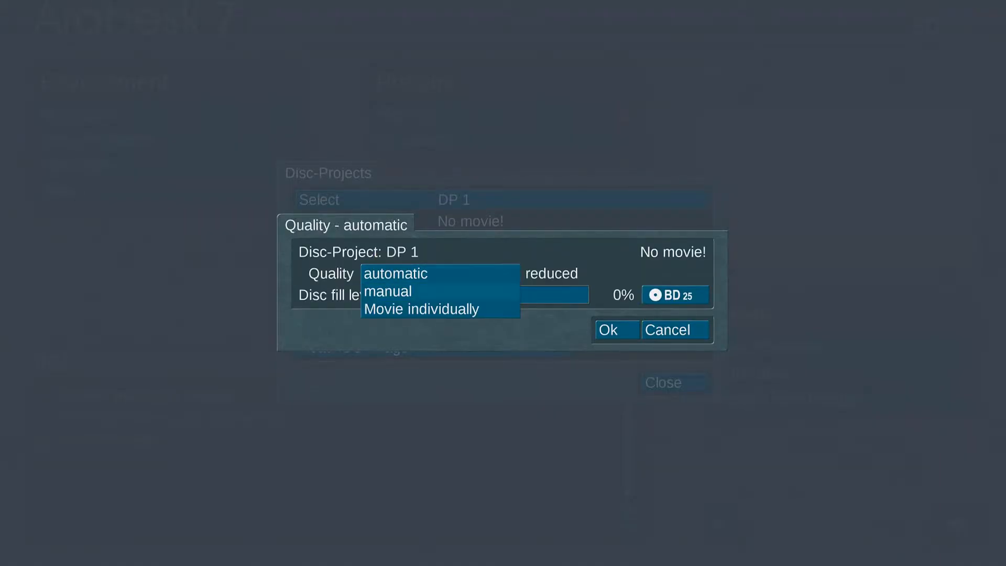
left_click(464, 283)
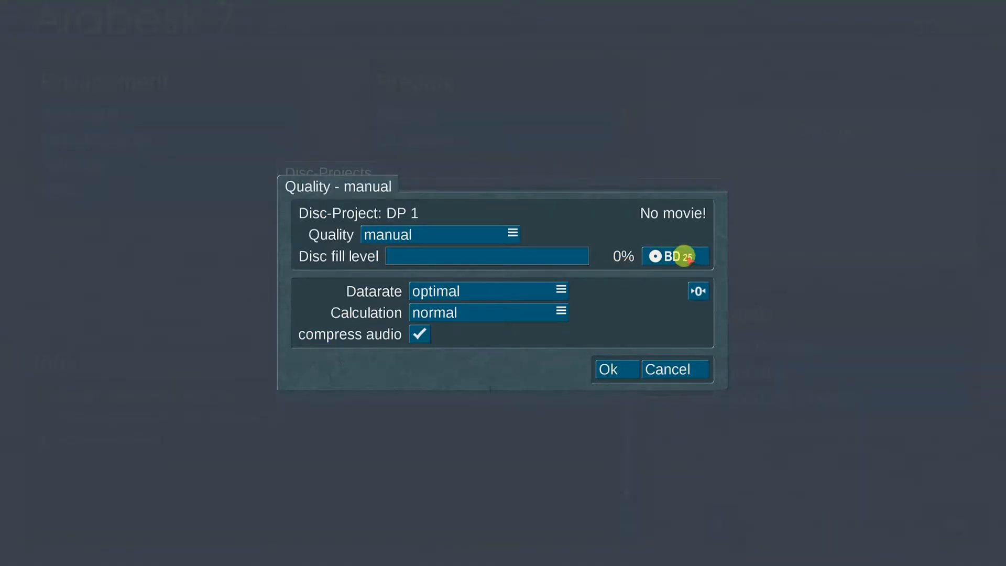
left_click(689, 250)
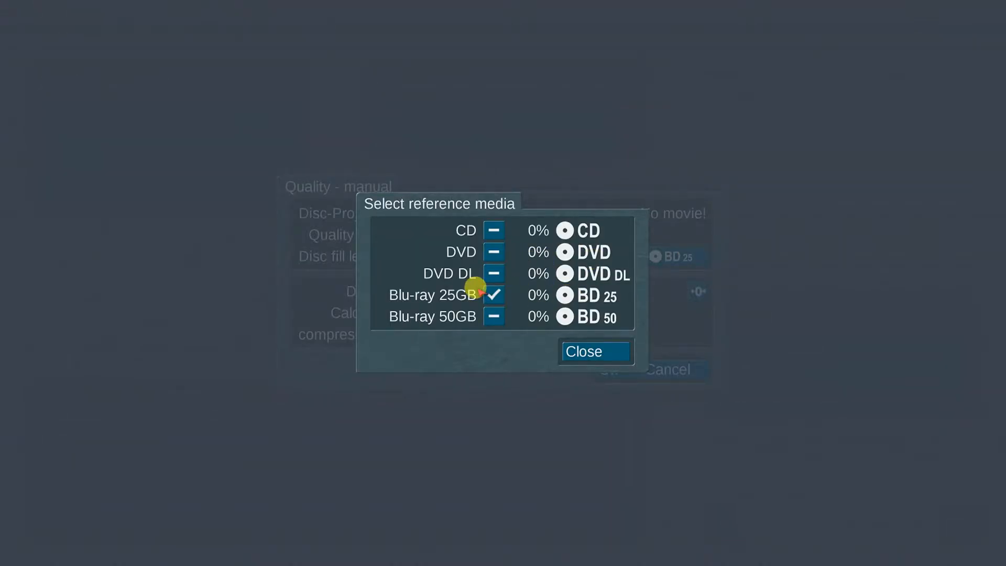
left_click(583, 349)
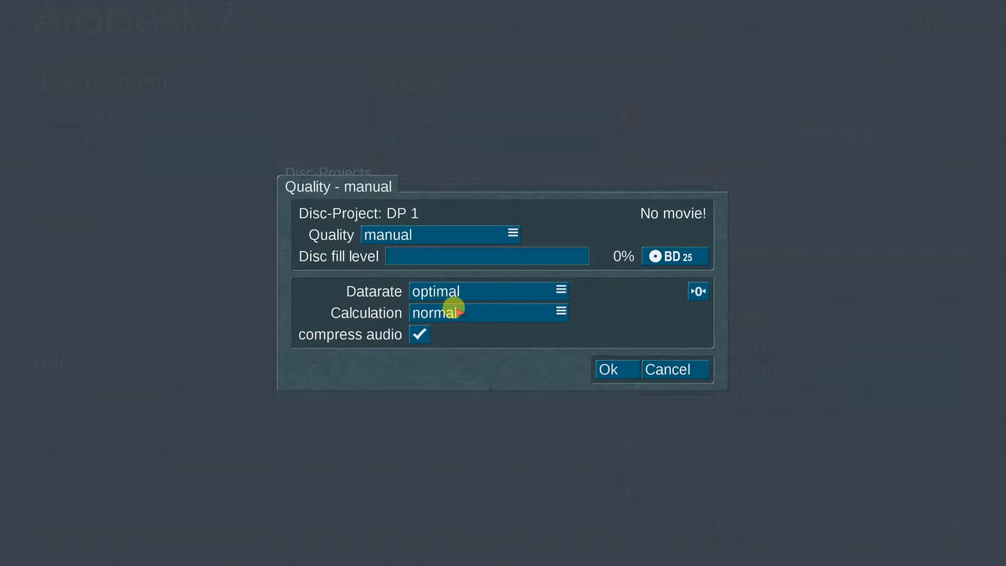
Step: Check the manual quality choices, keeping the datarate at optimal and the calculation at normal
left_click(471, 290)
left_click(443, 327)
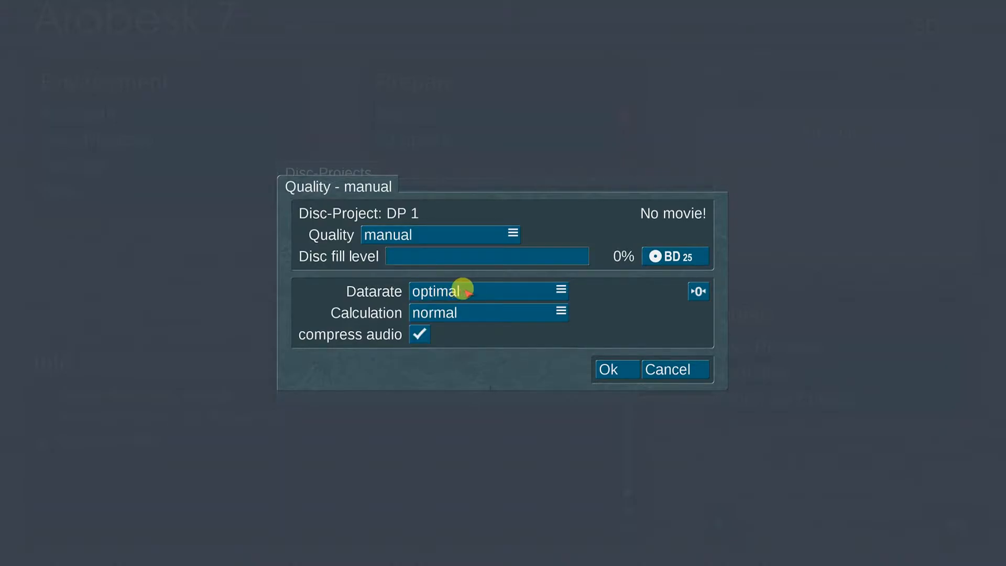
left_click(446, 314)
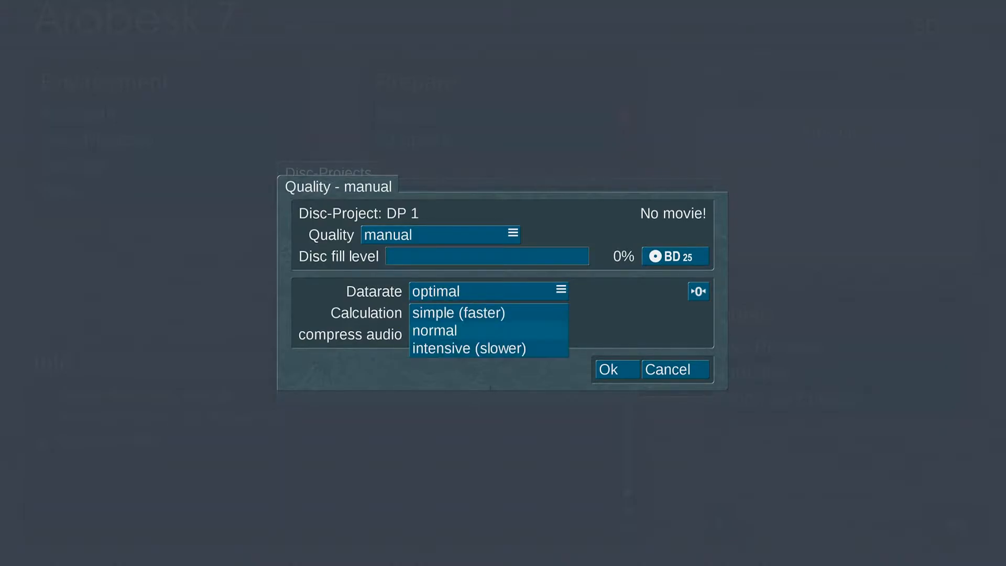
left_click(457, 330)
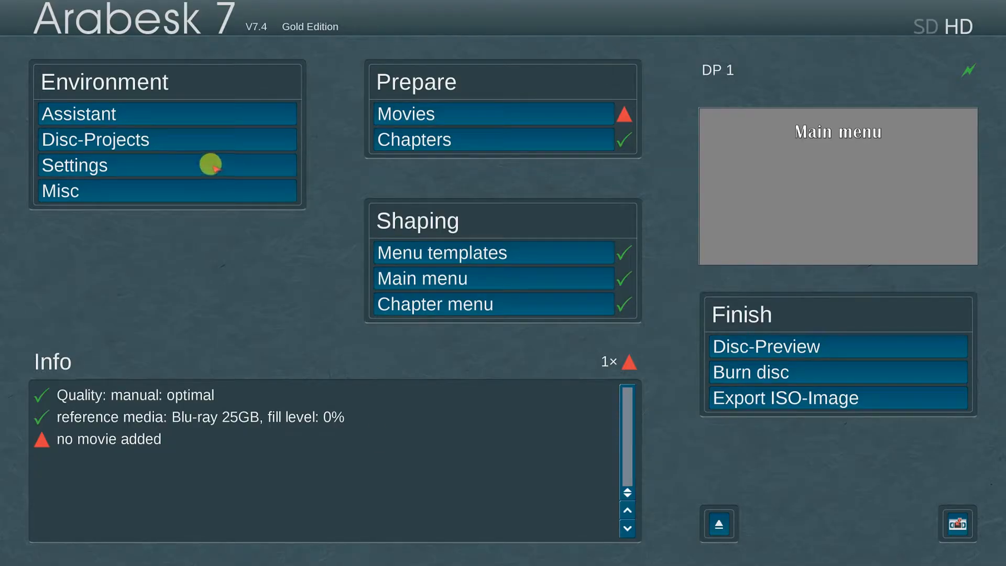
Step: Look through Arabesk's settings and its miscellaneous media, drive and disc functions
left_click(214, 163)
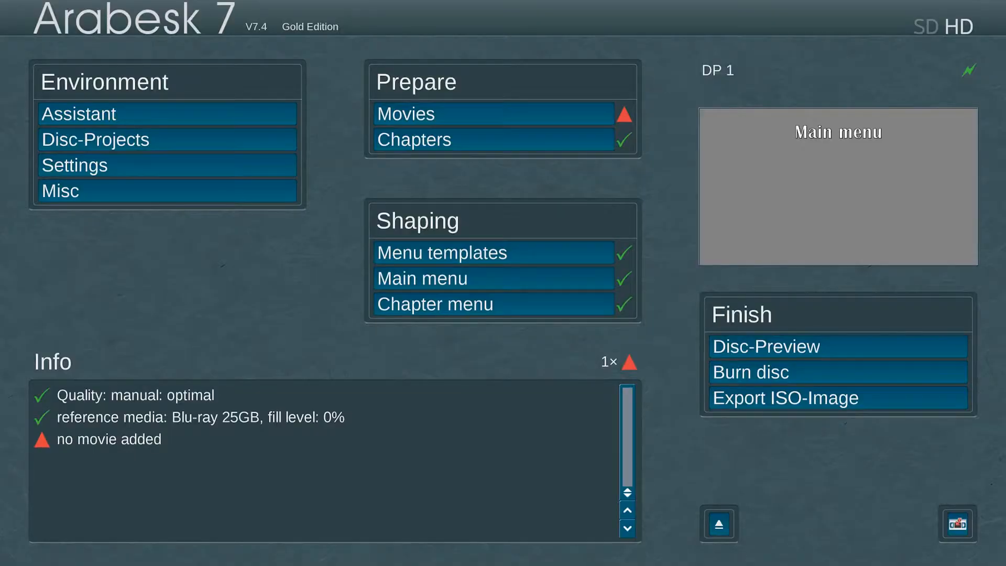
left_click(207, 191)
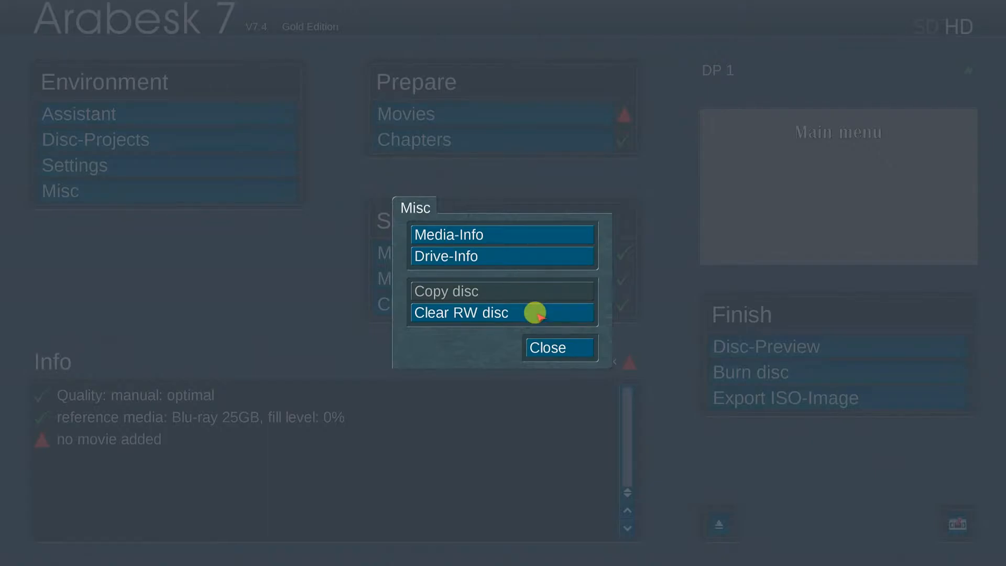
left_click(551, 346)
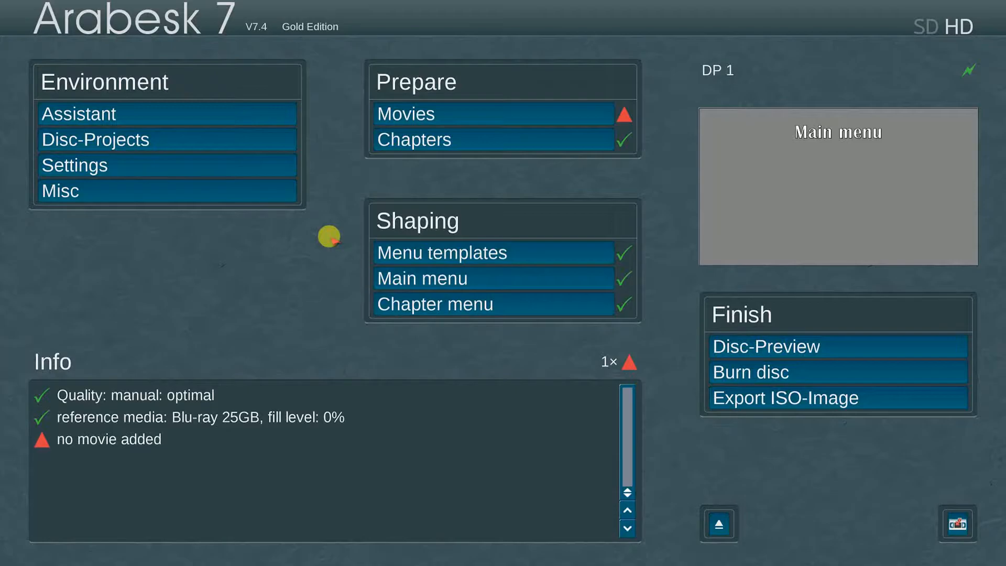
Step: Add the Bogart Windows Demo Project as a movie to disc project DP 1
left_click(527, 109)
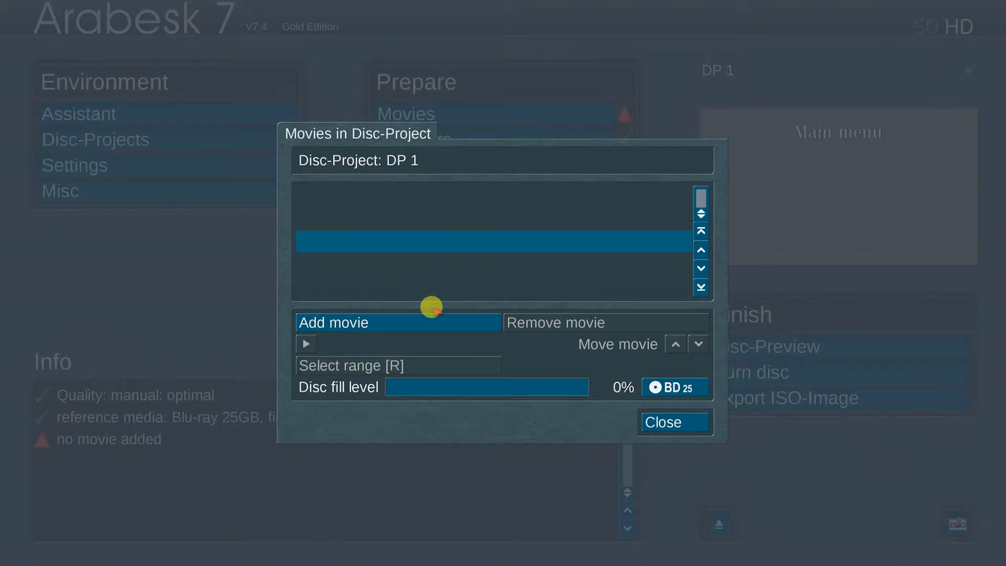
left_click(411, 319)
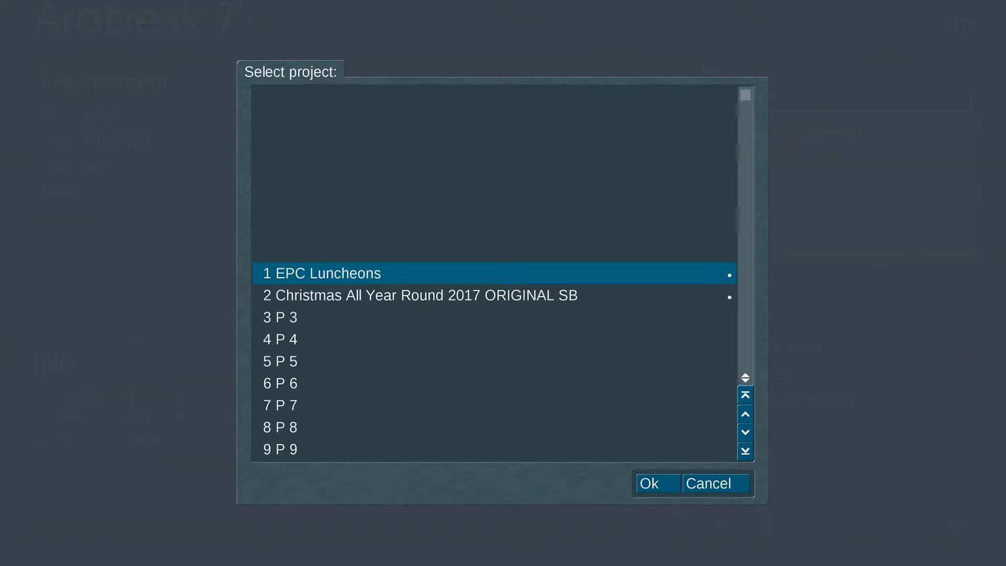
scroll(741, 149, "down", 2)
scroll(503, 274, "down", 13)
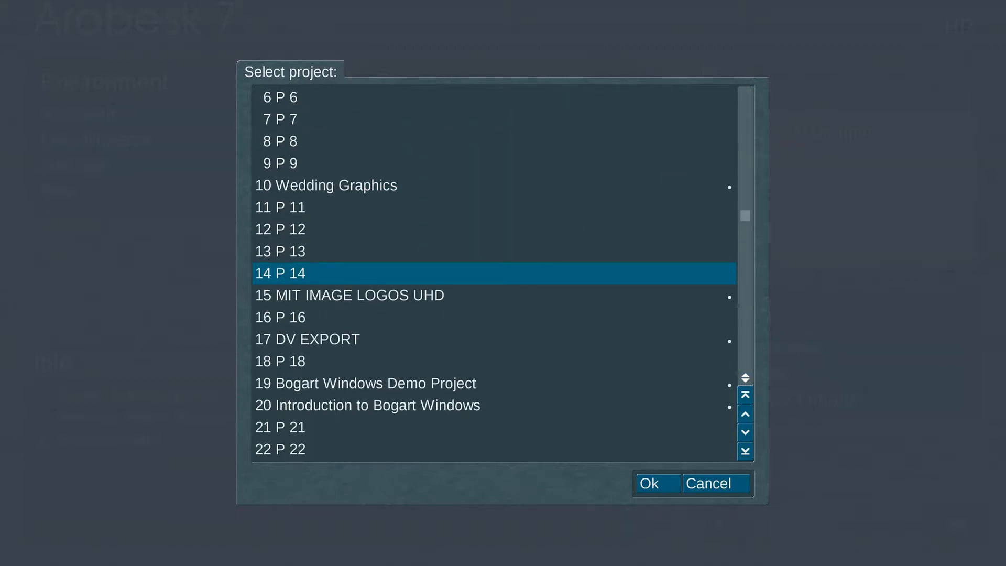
scroll(503, 274, "down", 3)
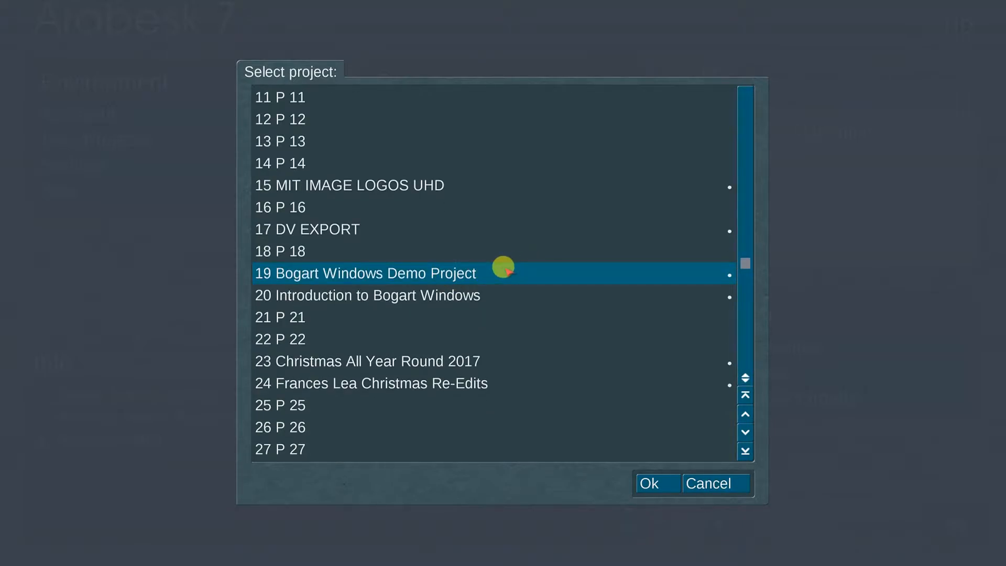
key("Return")
Step: Set the movie's chapter partitioning to adopt from Bogart, review the chapter list and accept it
left_click(528, 136)
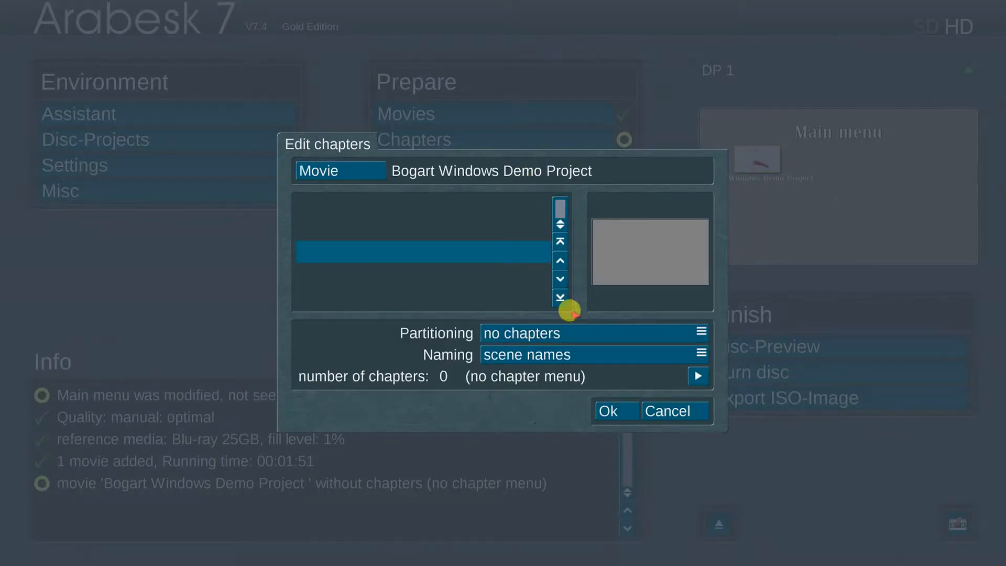
left_click(575, 329)
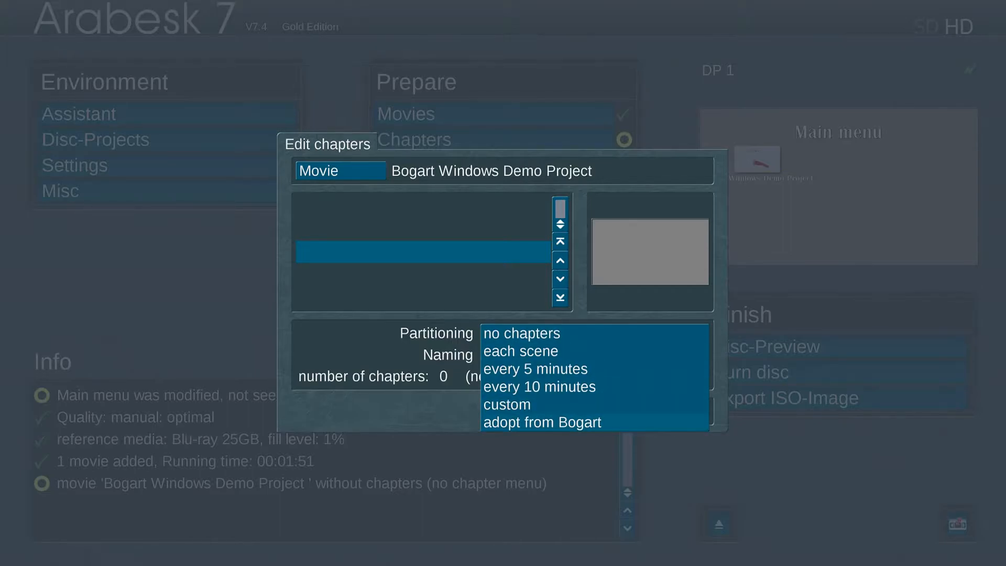
left_click(575, 422)
left_click_drag(563, 205, 562, 212)
scroll(461, 215, "up", 2)
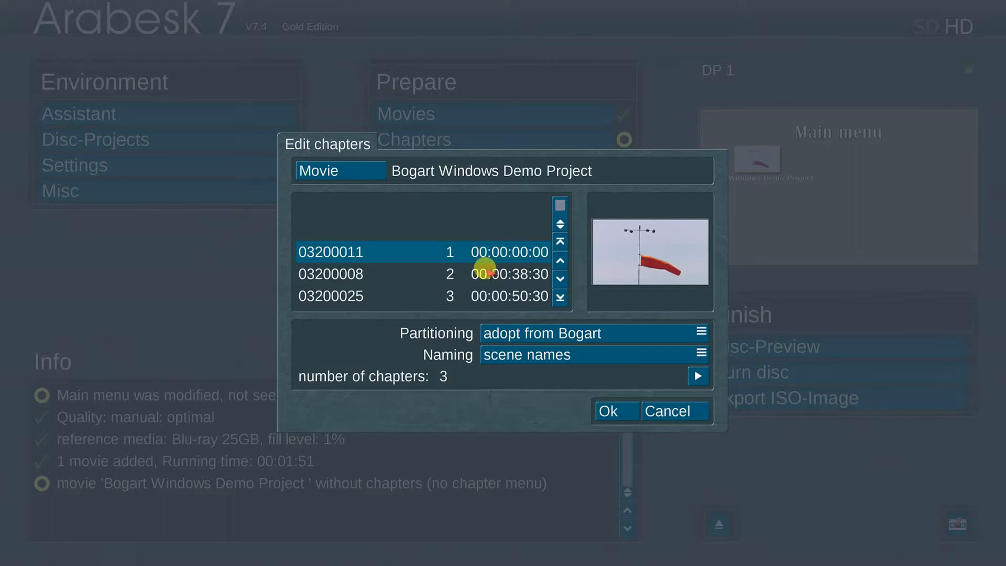
scroll(482, 269, "down", 2)
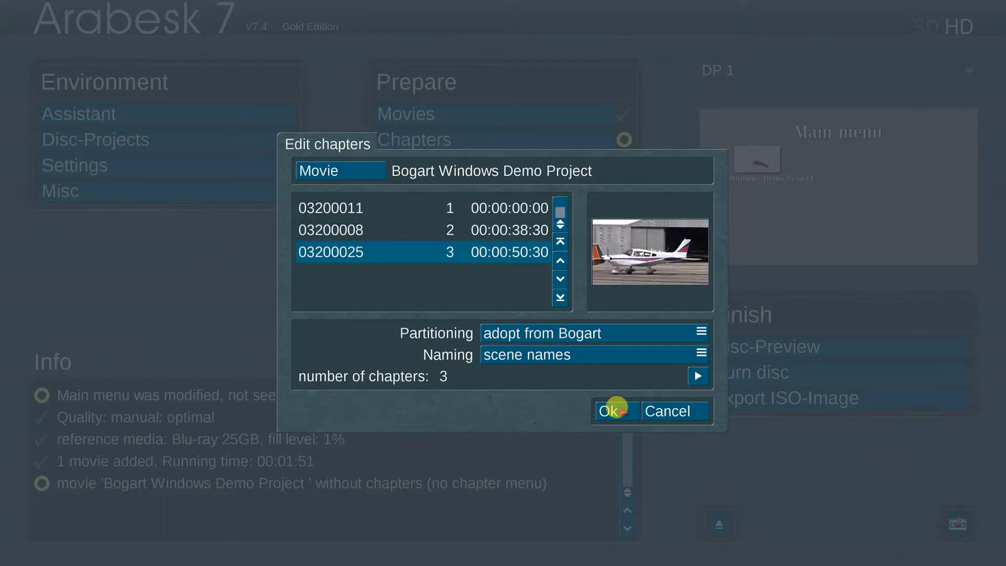
left_click(618, 408)
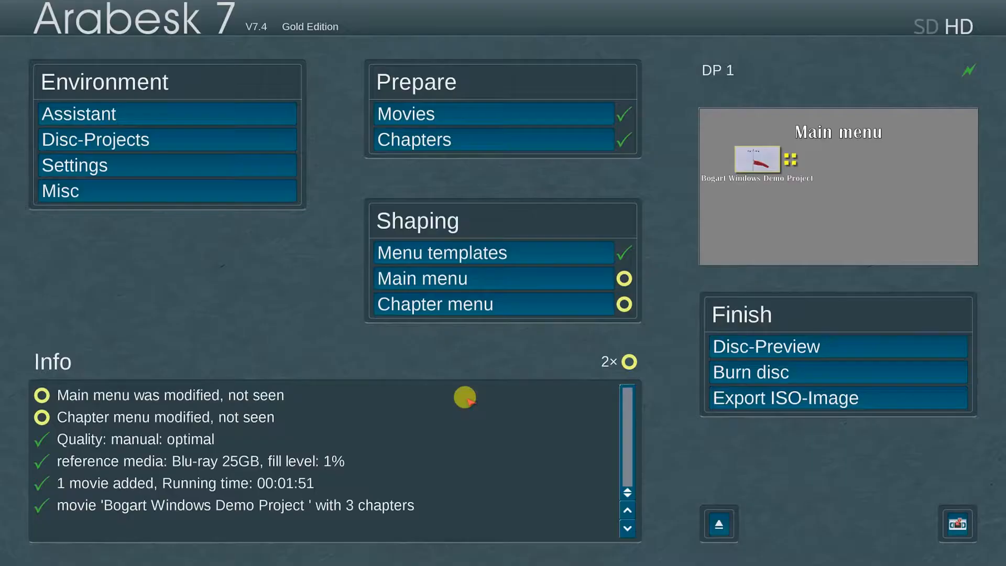
Step: Load the Black & White template for the main and chapter menus, and open the main menu for editing
left_click(526, 250)
left_click(427, 273)
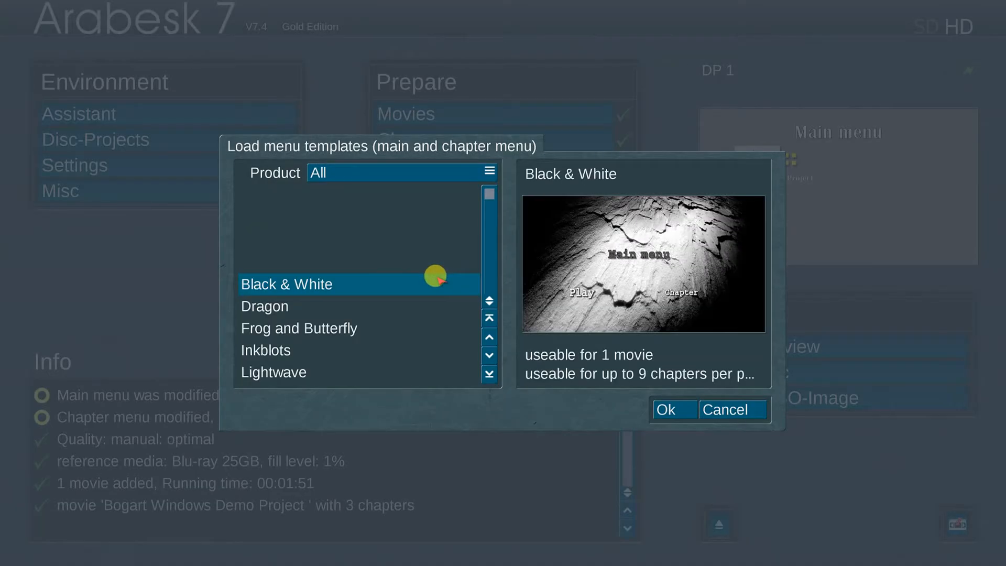
left_click(446, 305)
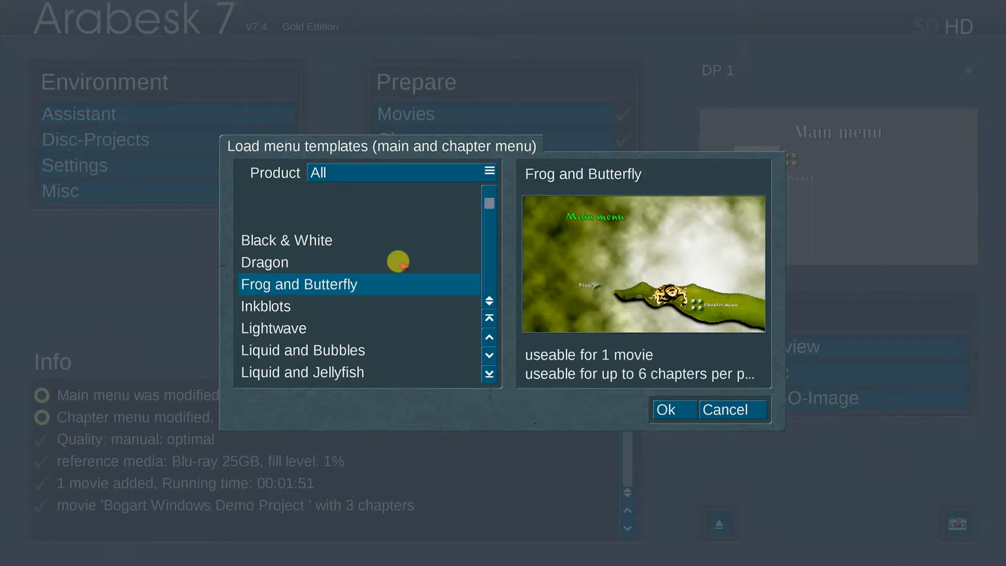
left_click(325, 238)
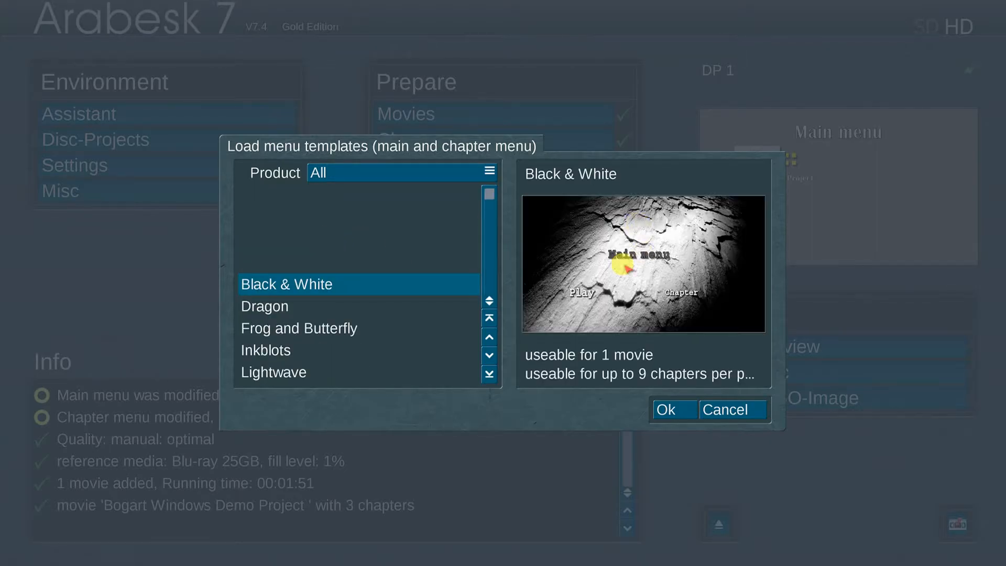
left_click(672, 409)
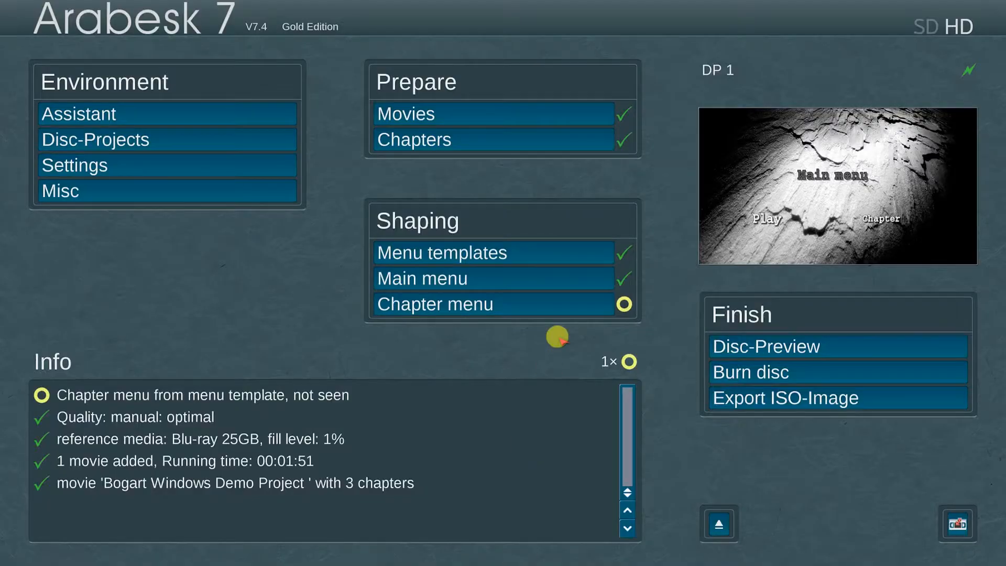
left_click(560, 275)
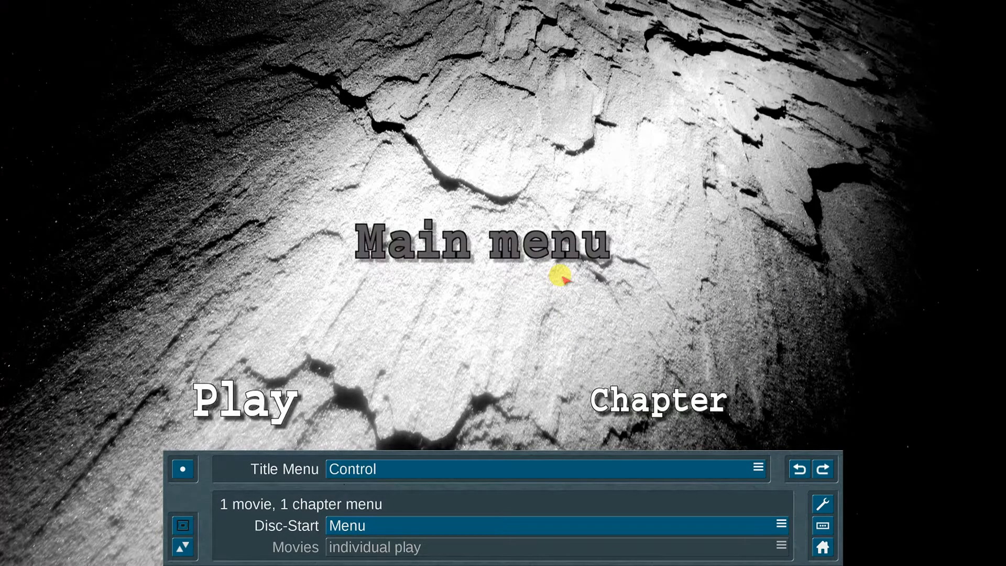
Step: Keep the disc start set to Menu and review the main menu's background settings
left_click(429, 521)
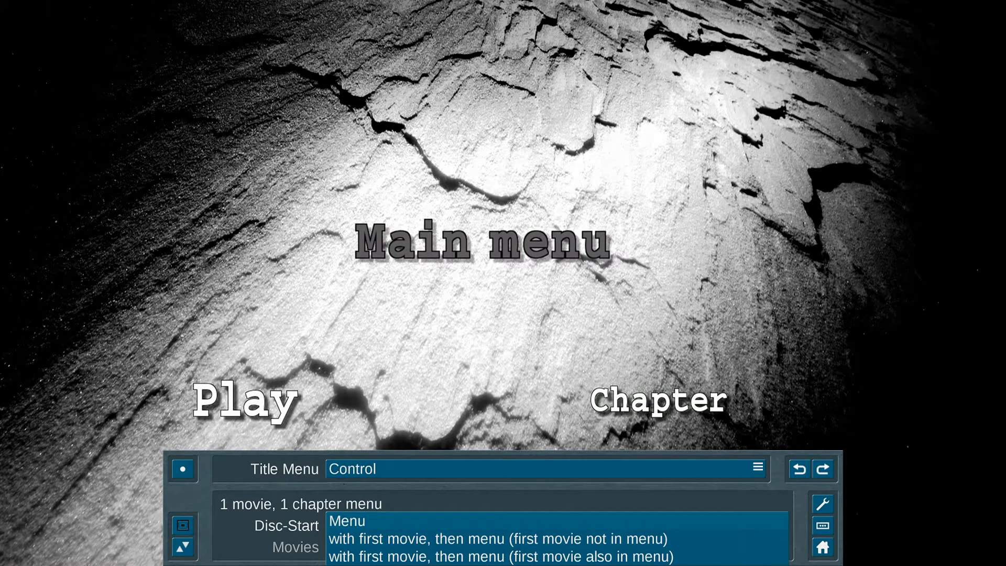
left_click(428, 522)
left_click(426, 469)
left_click(443, 451)
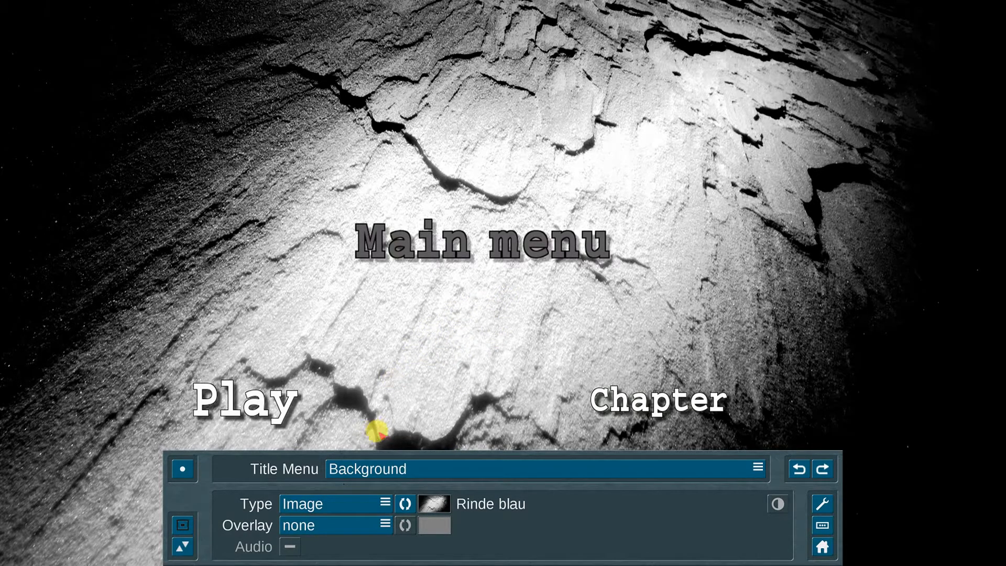
left_click(419, 459)
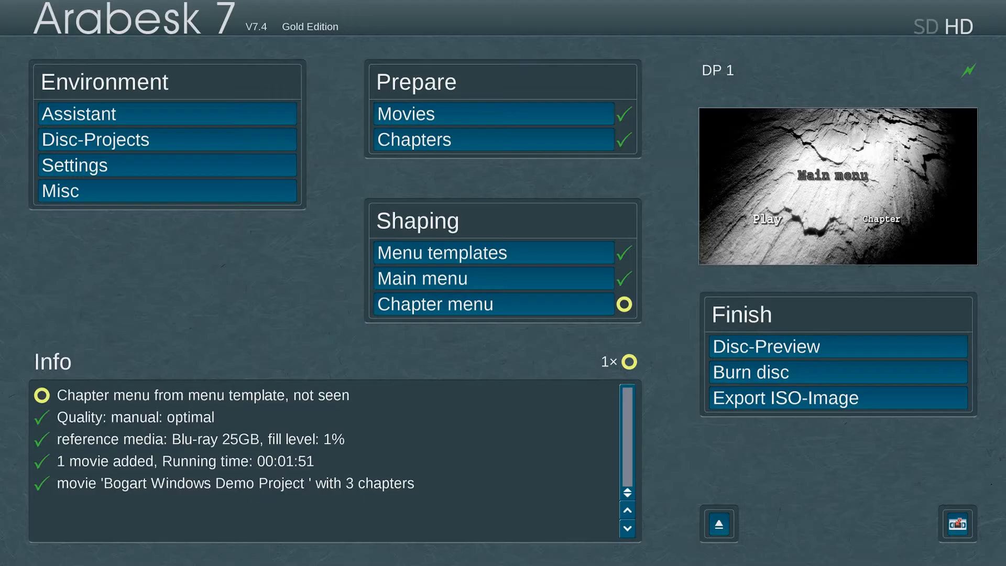
Step: Preview the disc, move the selection from Play to Chapter and activate it
left_click(850, 345)
left_click(973, 530)
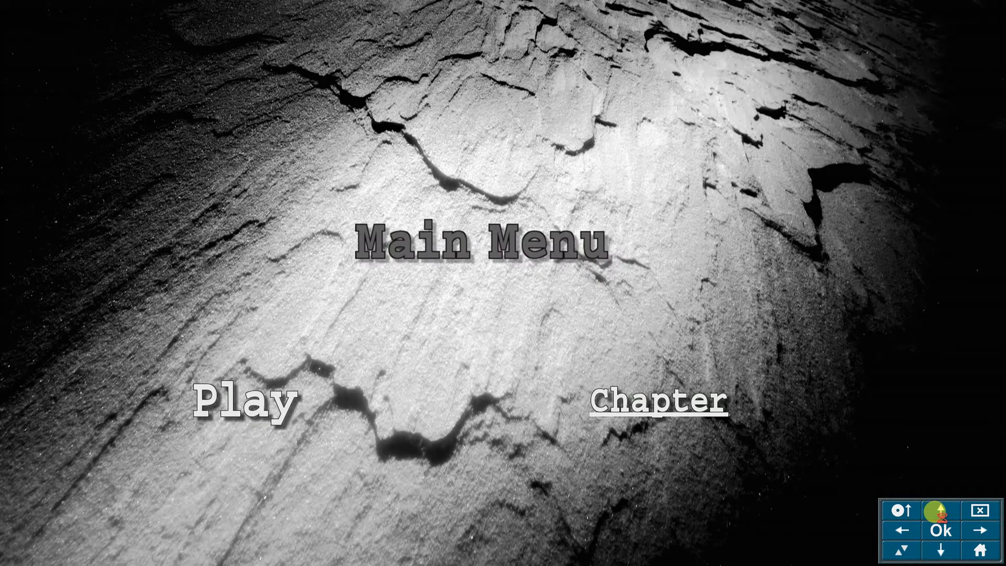
left_click(941, 530)
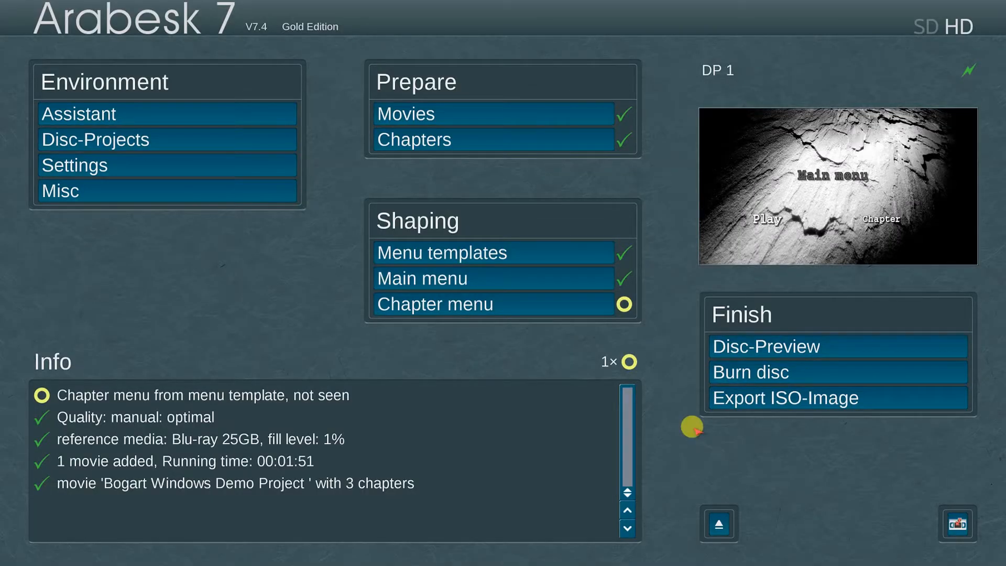
Step: Burn disc project DP 1 to disc and acknowledge the completed write
left_click(819, 367)
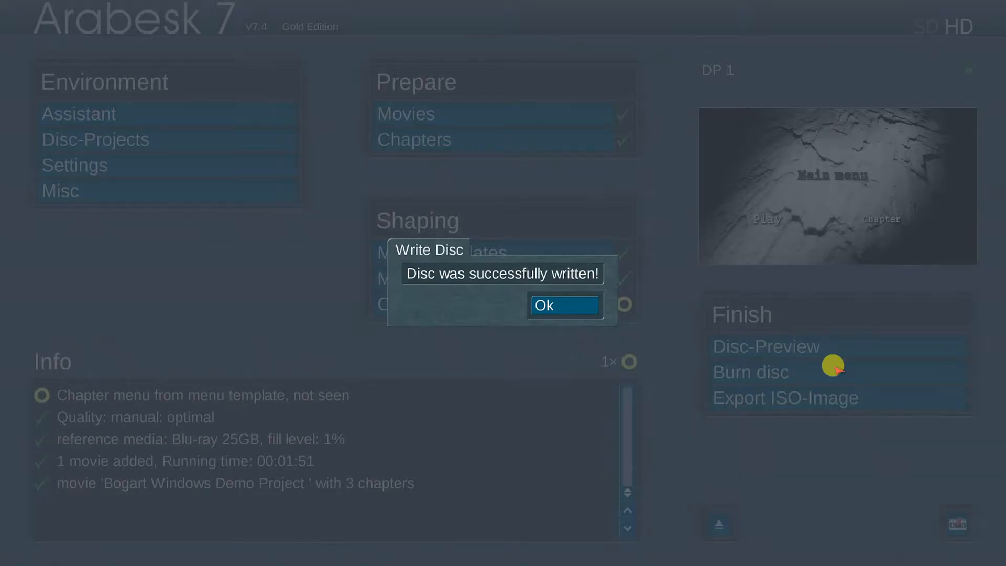
key("Return")
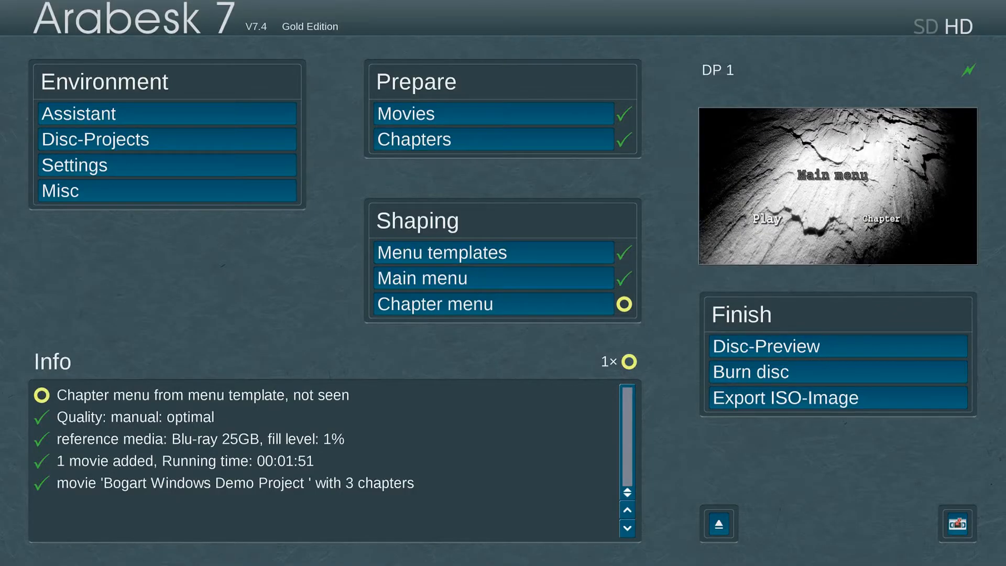
Step: Export the disc project as an ISO image named Landing ISO on the Desktop
left_click(879, 396)
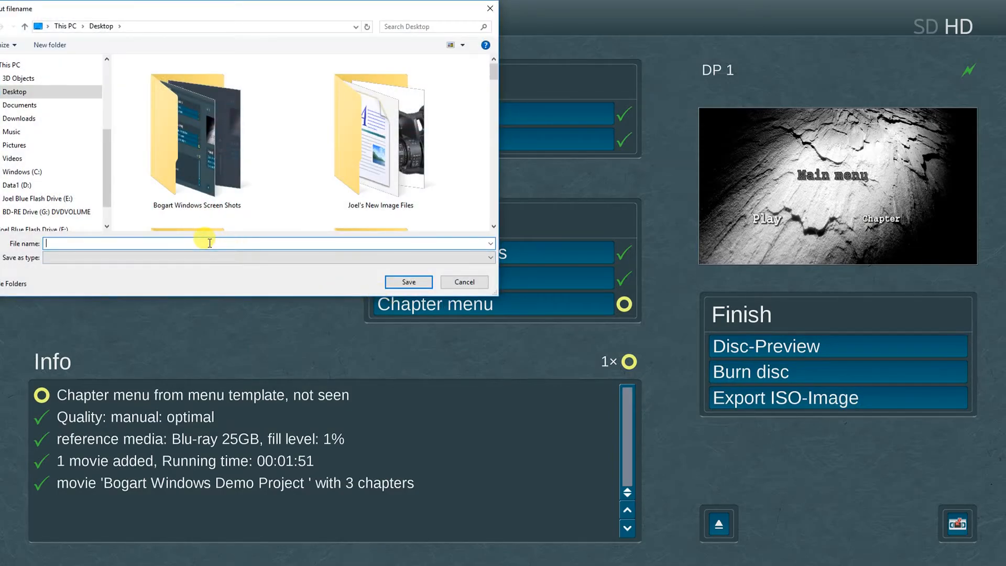
type("Landing ISO")
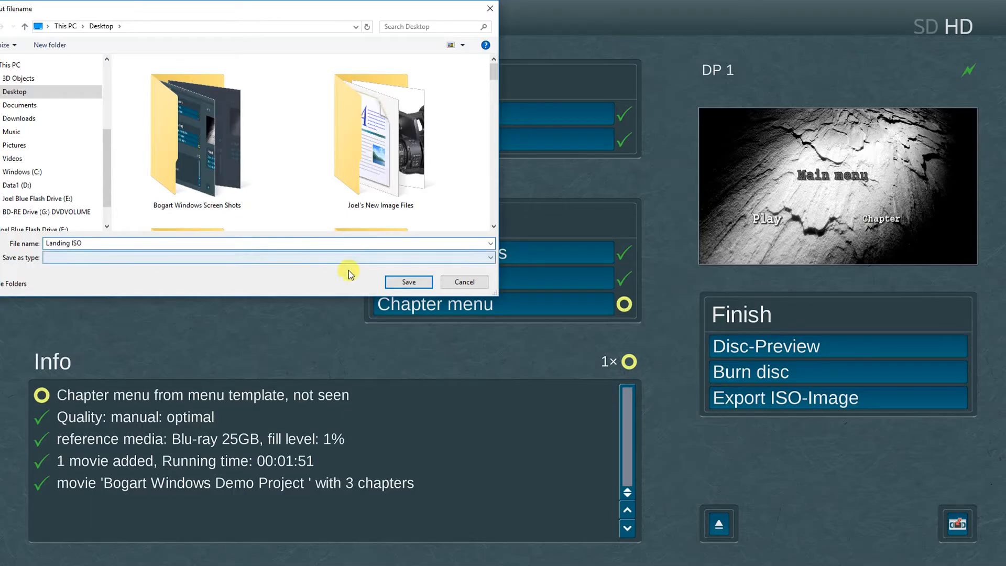
left_click(408, 282)
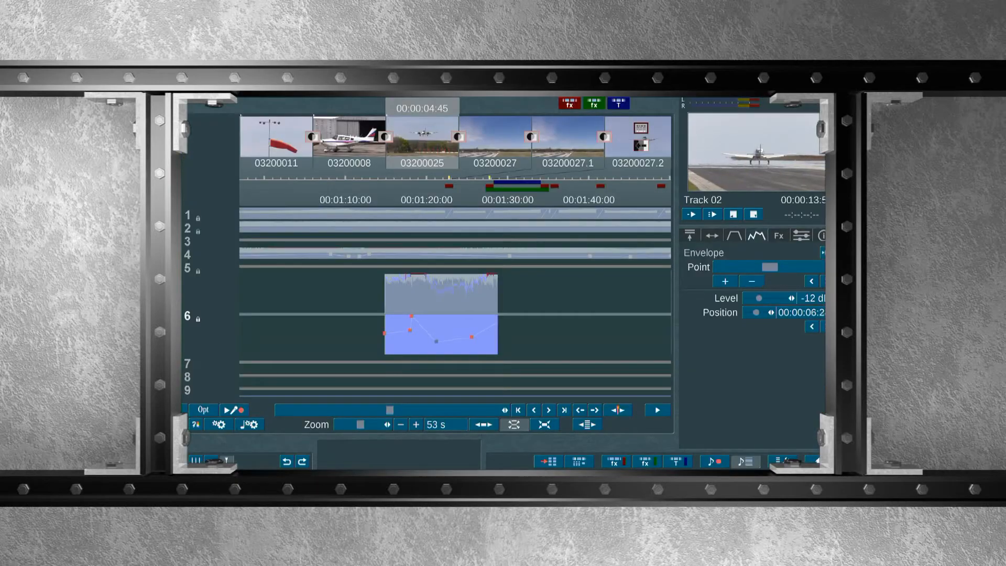
left_click(545, 424)
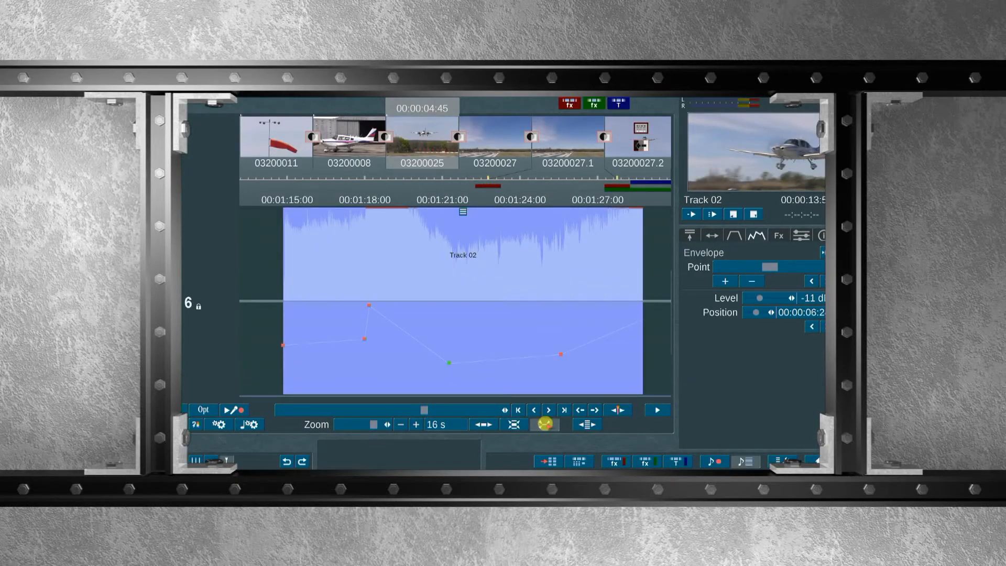